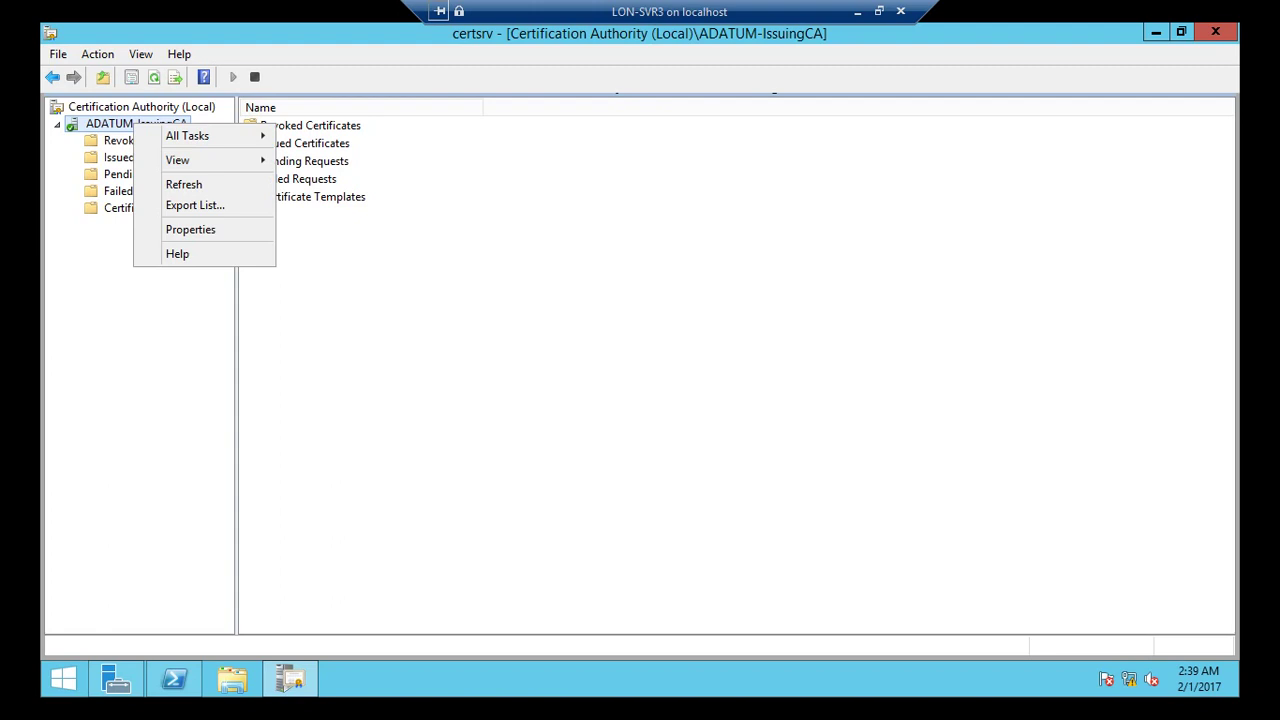
Open the Revoked Certificates properties of ADATUM-IssuingCA and set the CRL publication interval to 1 Days
{"action": "left_click", "coordinate": [115, 140]}
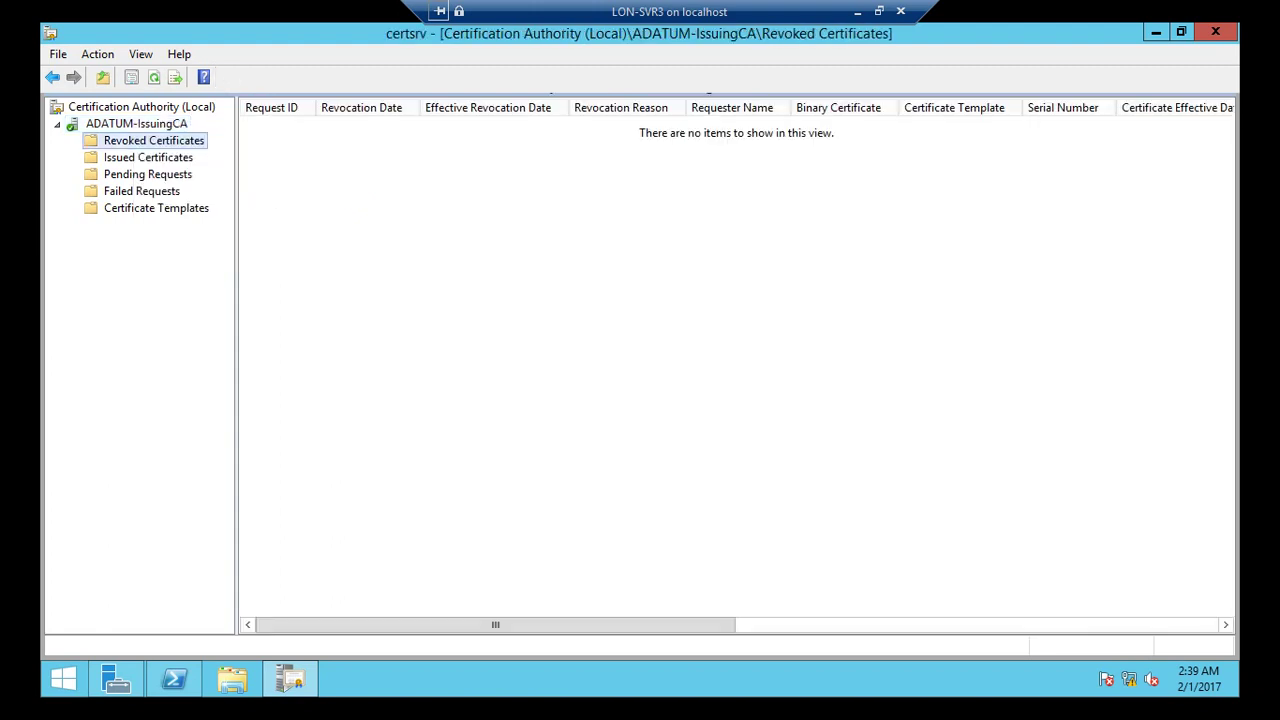
{"action": "right_click", "coordinate": [115, 142]}
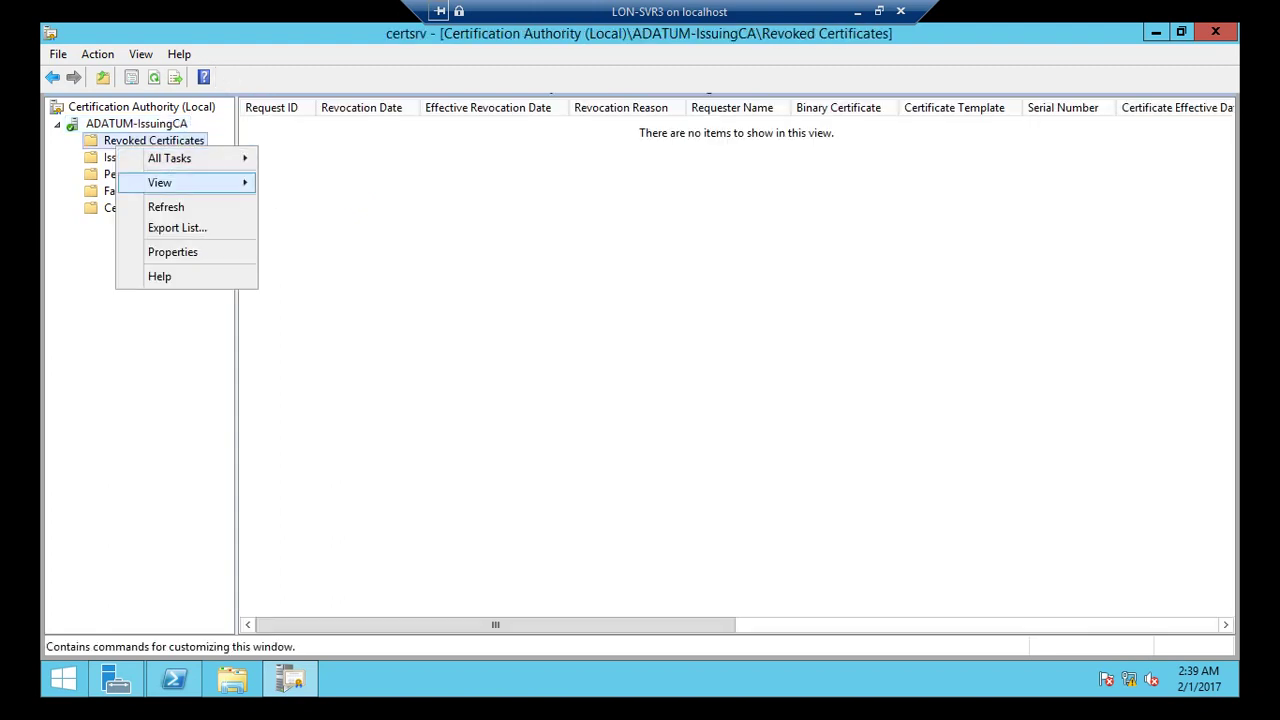
{"action": "left_click", "coordinate": [172, 249]}
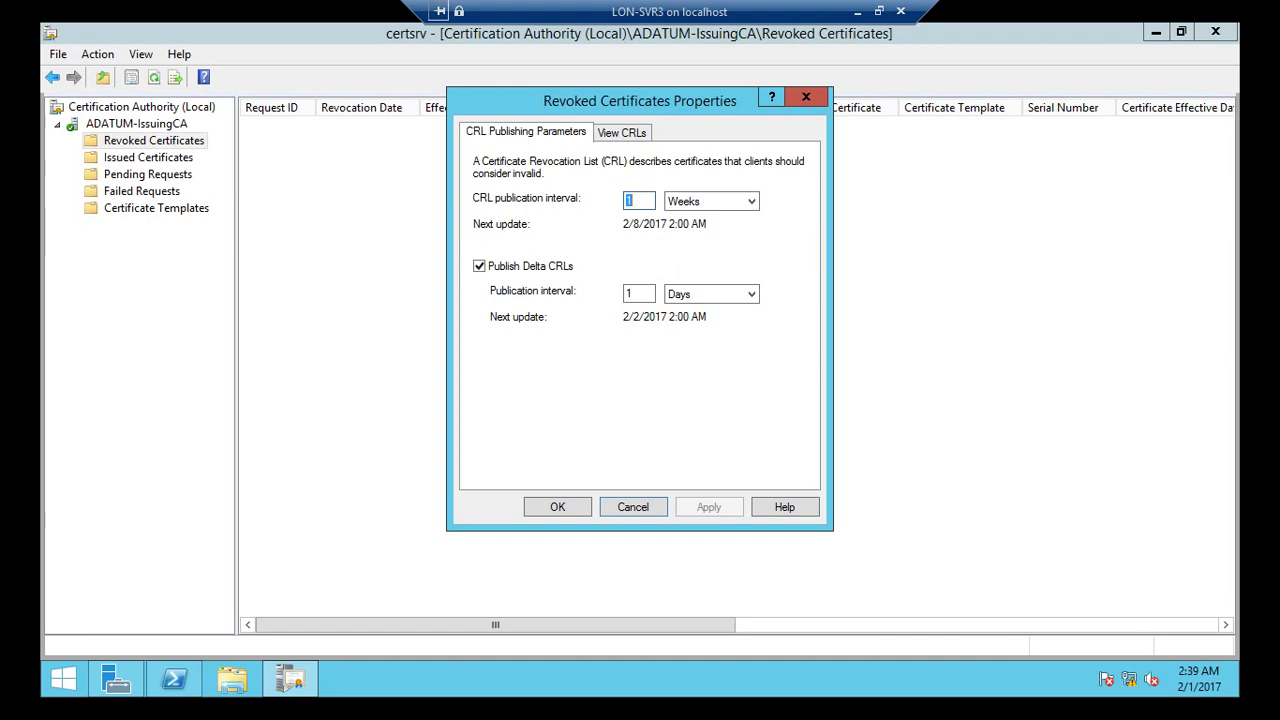
{"action": "left_click", "coordinate": [711, 201]}
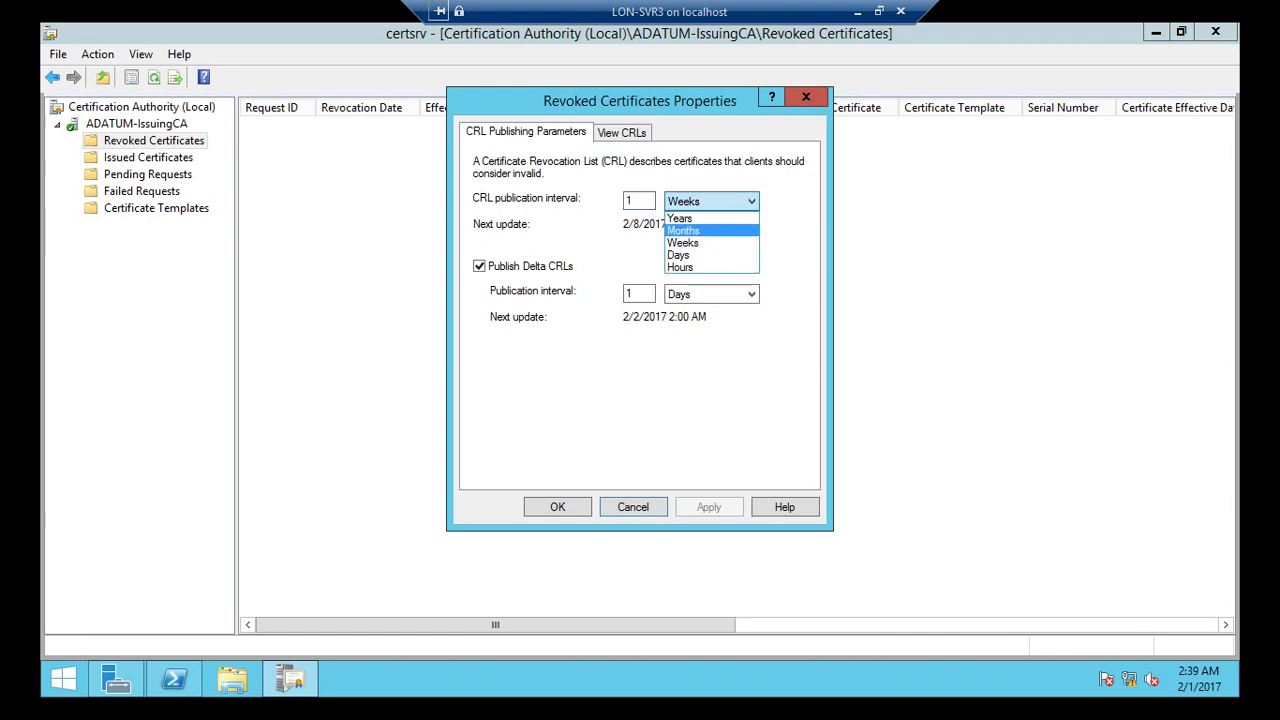
{"action": "left_click", "coordinate": [700, 255]}
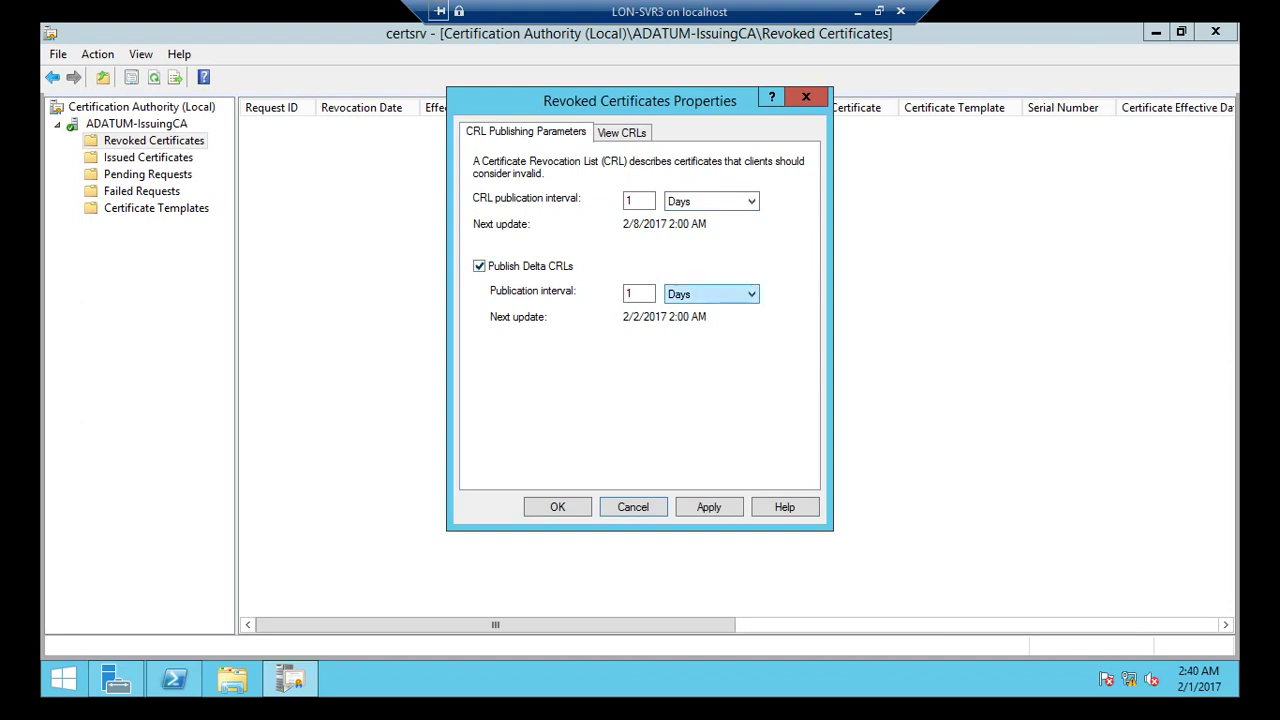
Set the Delta CRL publication interval to 1 Hours and save the Revoked Certificates properties
{"action": "left_click", "coordinate": [711, 294]}
{"action": "key", "text": "Down"}
{"action": "key", "text": "Down"}
{"action": "key", "text": "Down"}
{"action": "key", "text": "Down"}
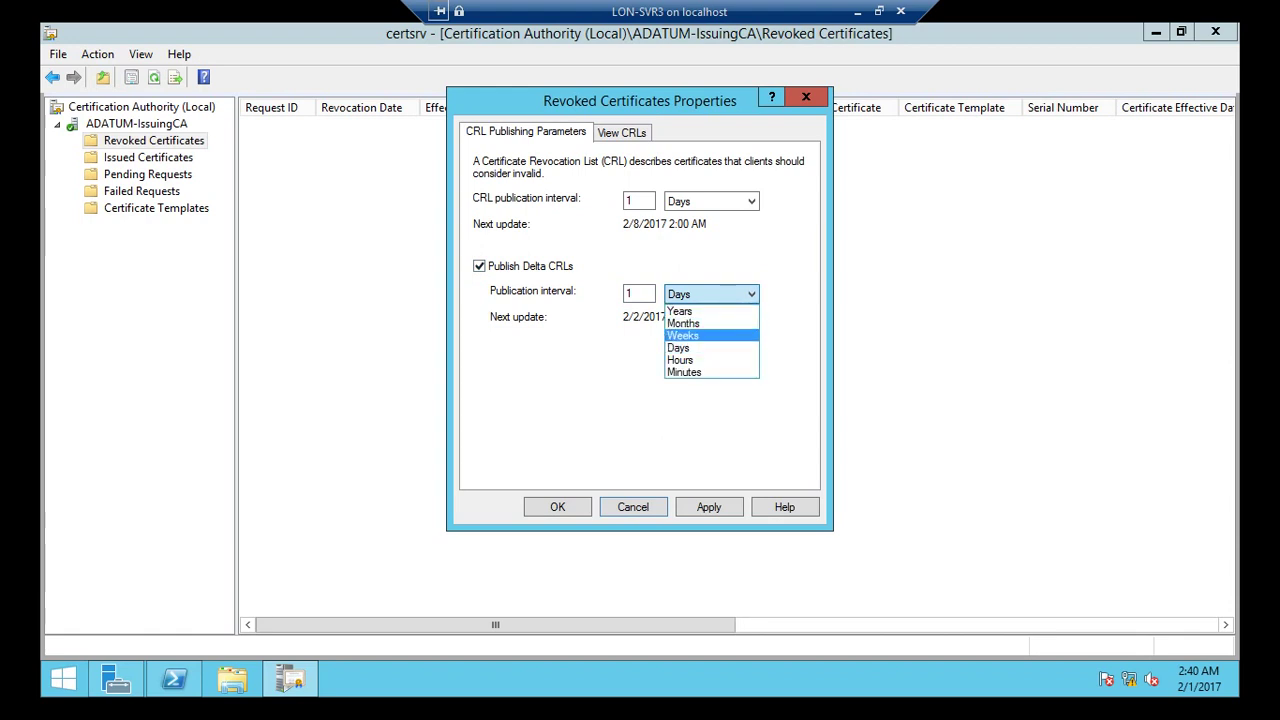
{"action": "key", "text": "Return"}
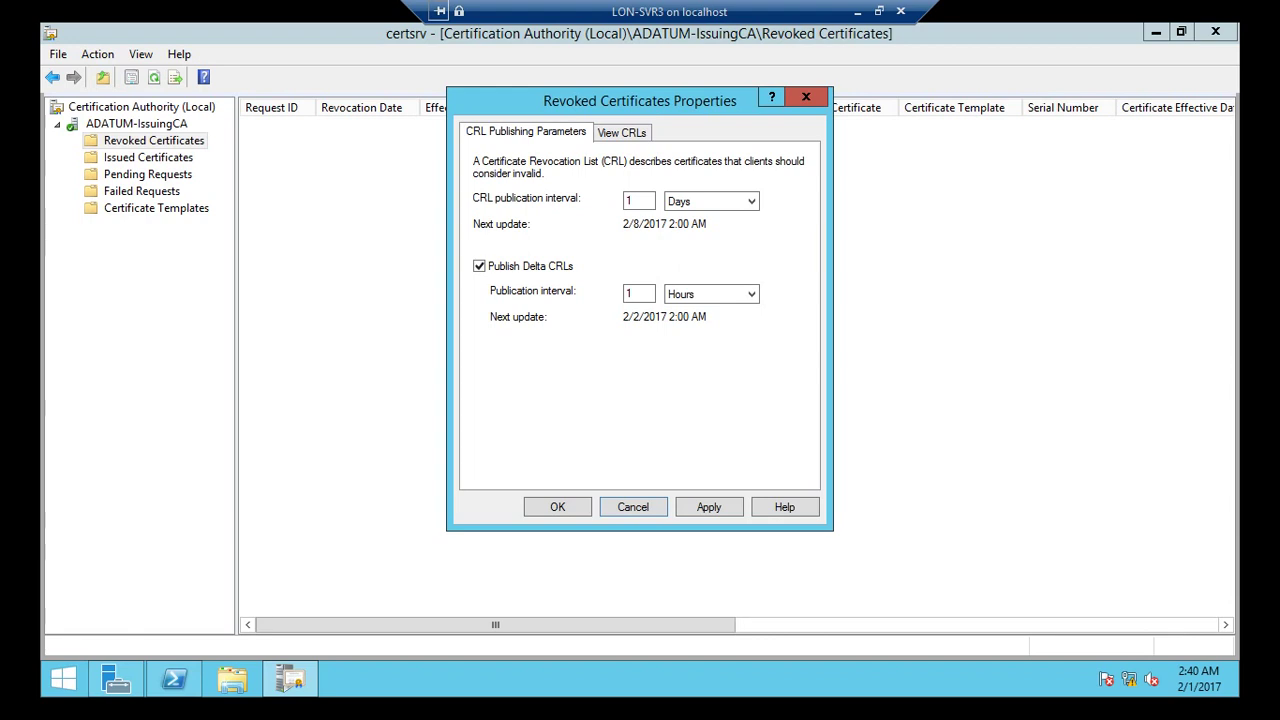
{"action": "key", "text": "Return"}
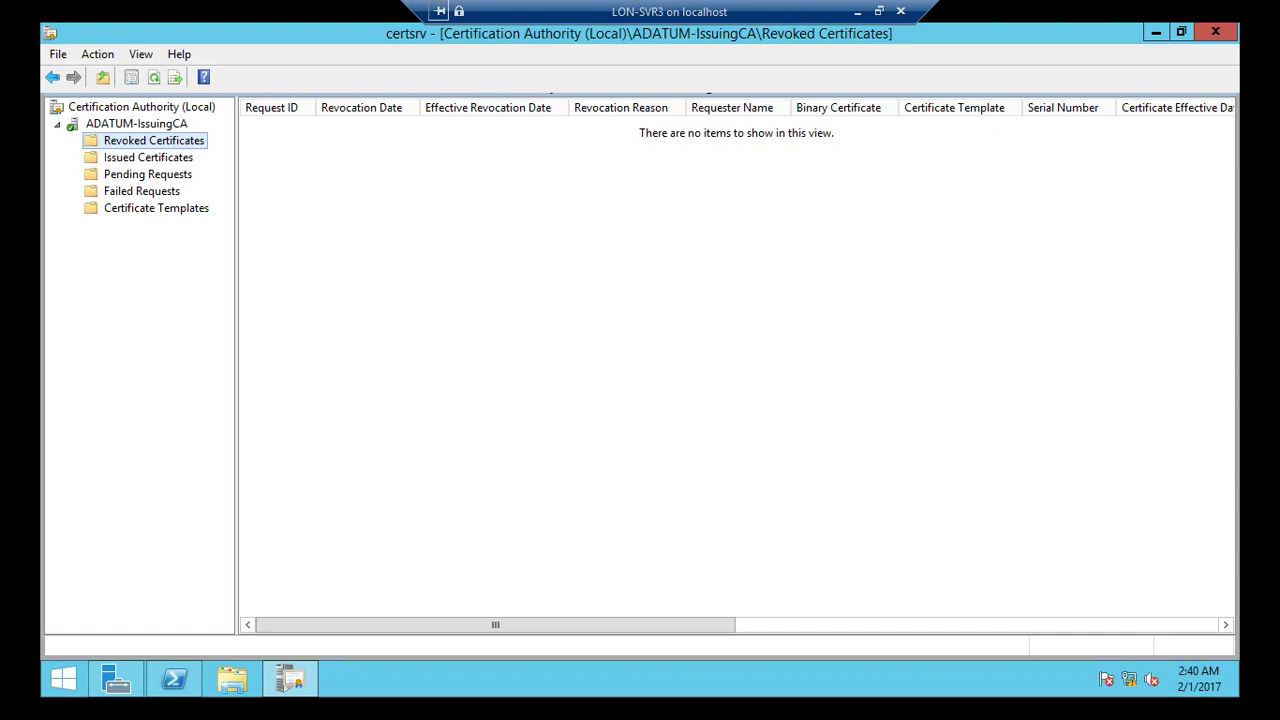
Examine the CRL Distribution Point (CDP) locations in the ADATUM-IssuingCA extension properties, leaving them unchanged
{"action": "right_click", "coordinate": [108, 108]}
{"action": "right_click", "coordinate": [92, 122]}
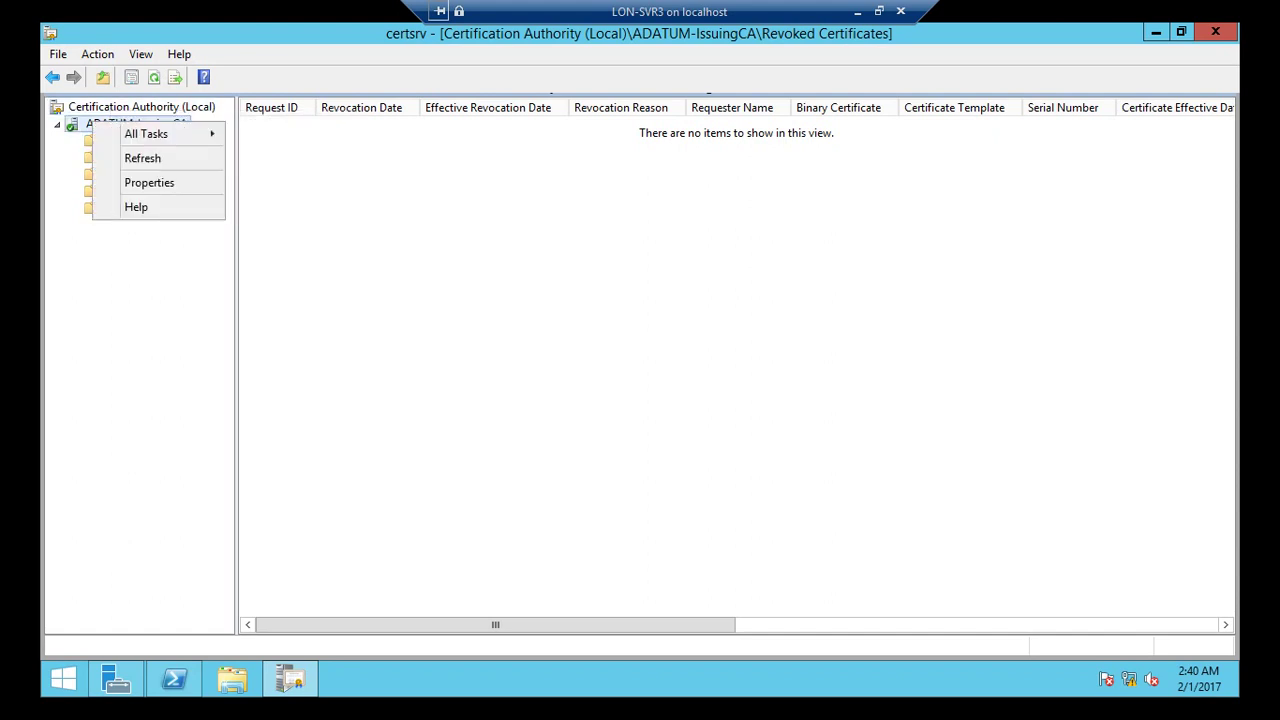
{"action": "key", "text": "Up"}
{"action": "key", "text": "Up"}
{"action": "key", "text": "Return"}
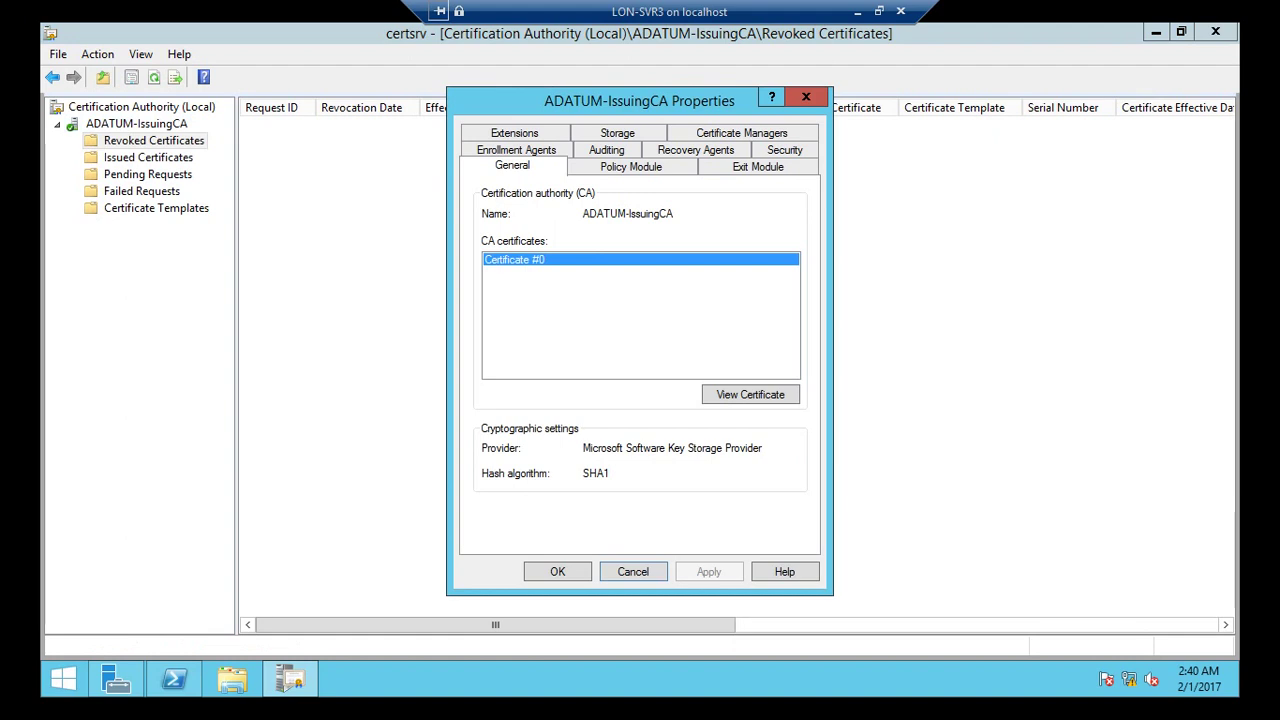
{"action": "left_click", "coordinate": [514, 133]}
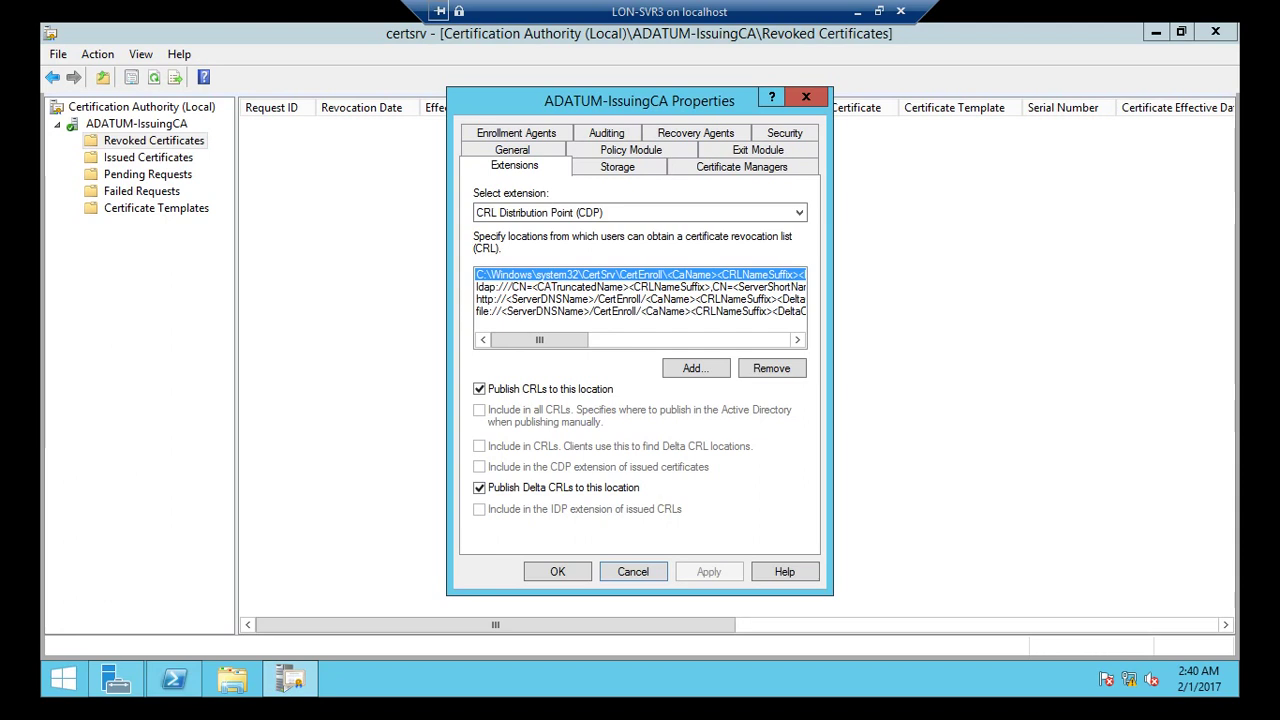
{"action": "left_click", "coordinate": [632, 571]}
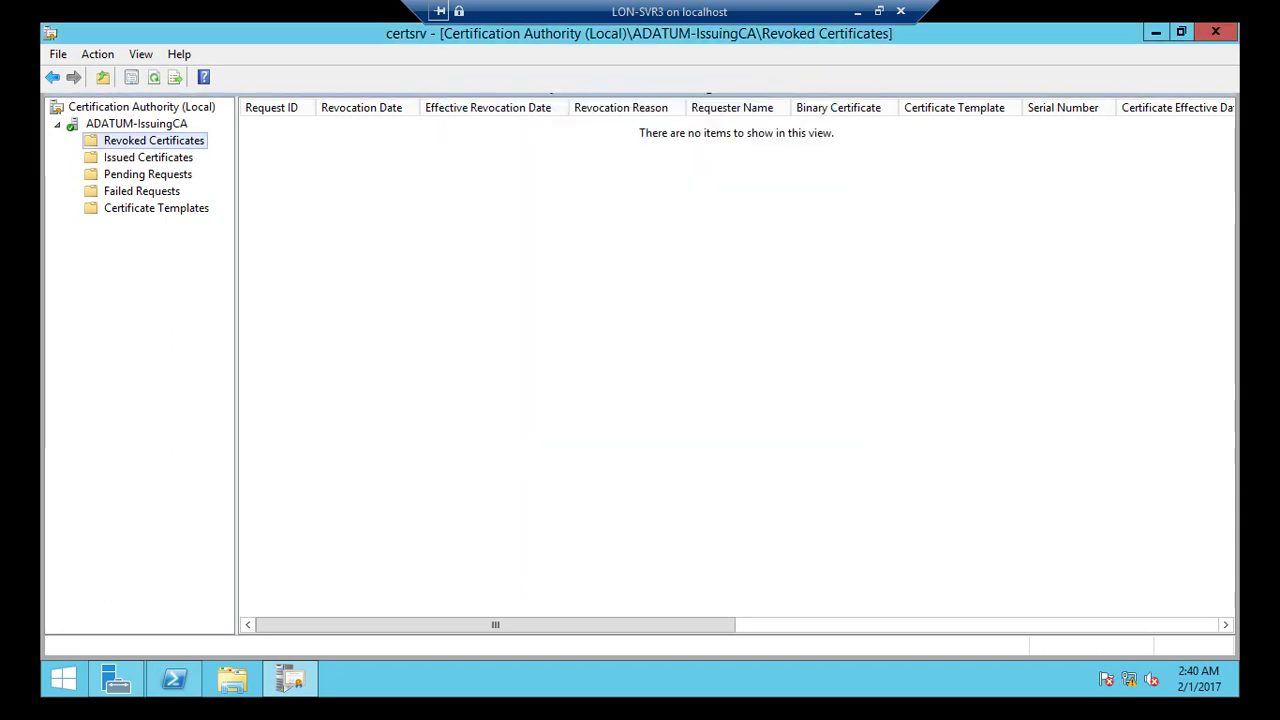
Switch to Server Manager and start adding roles with a role-based installation on LON-SVR3.ADATUM.COM, up to the server role selection
{"action": "left_click", "coordinate": [1155, 32]}
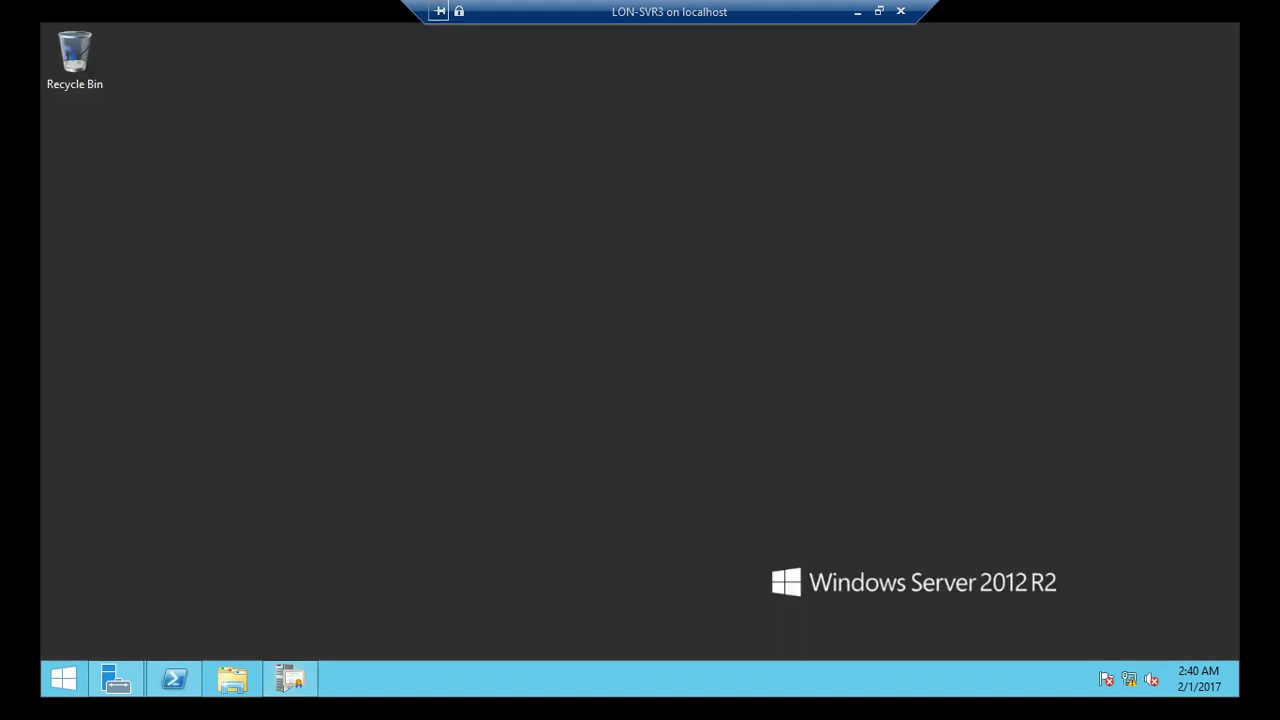
{"action": "left_click", "coordinate": [116, 679]}
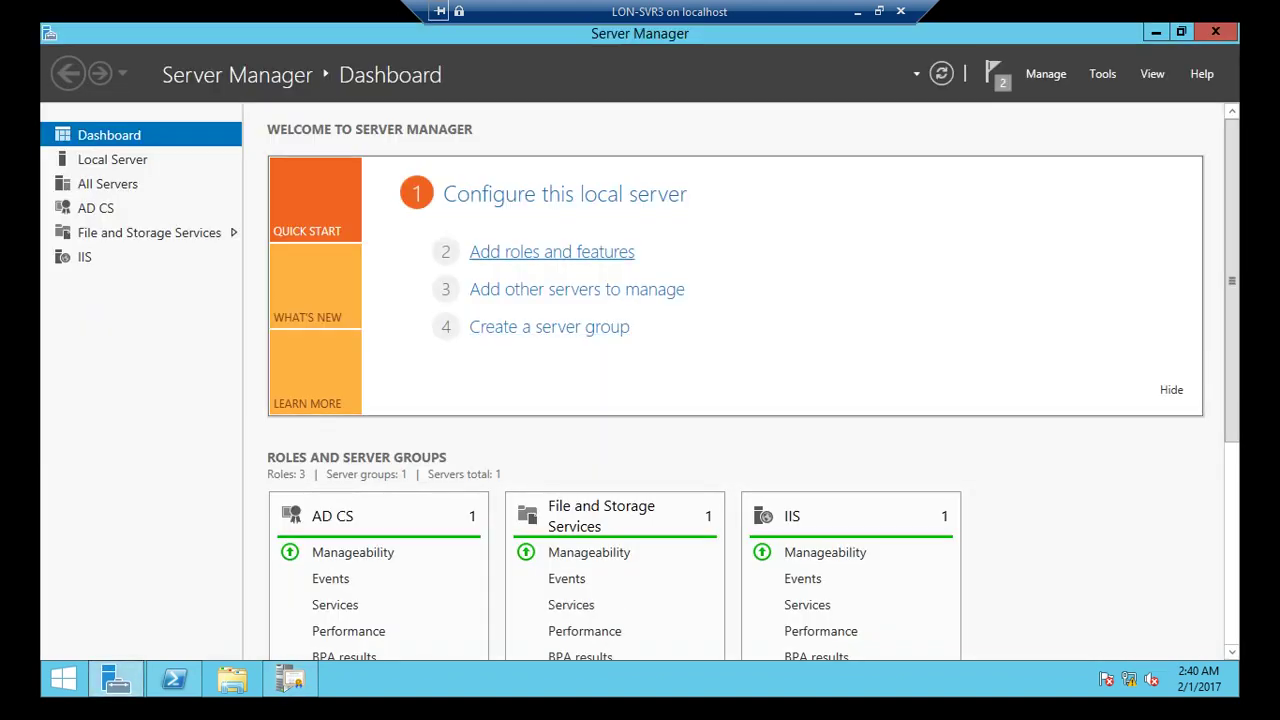
{"action": "left_click", "coordinate": [543, 252]}
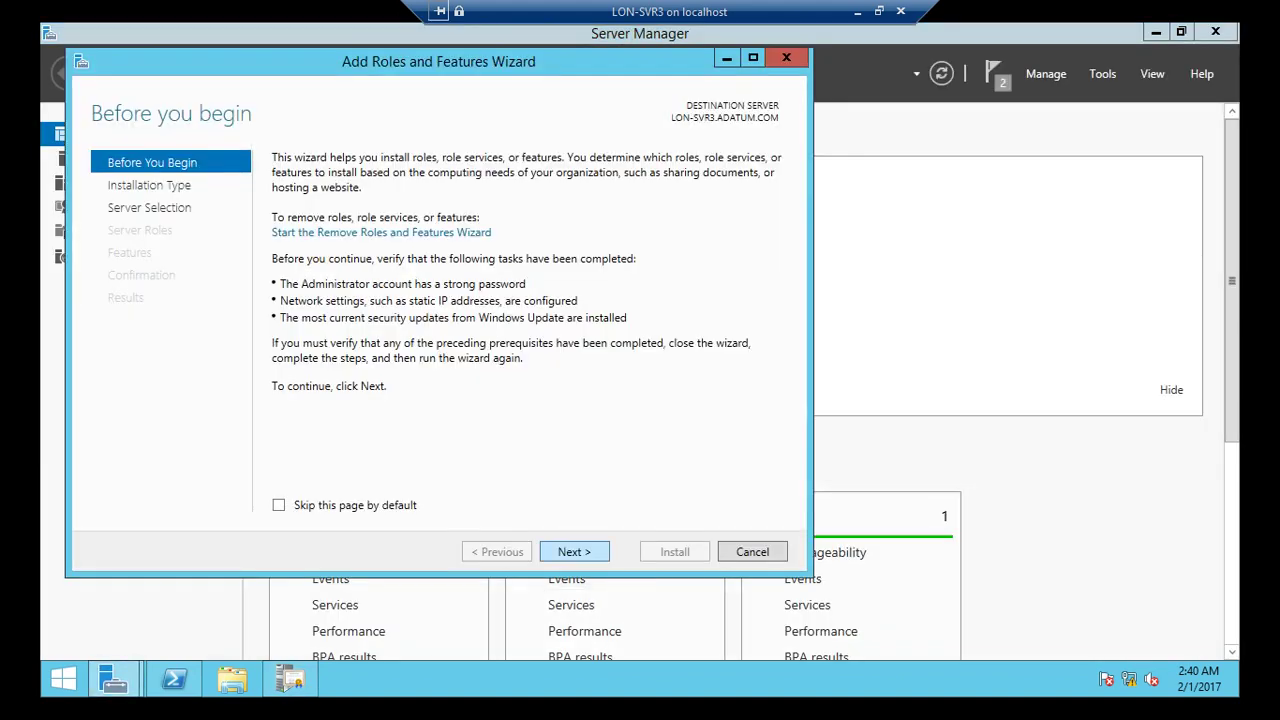
{"action": "key", "text": "Return"}
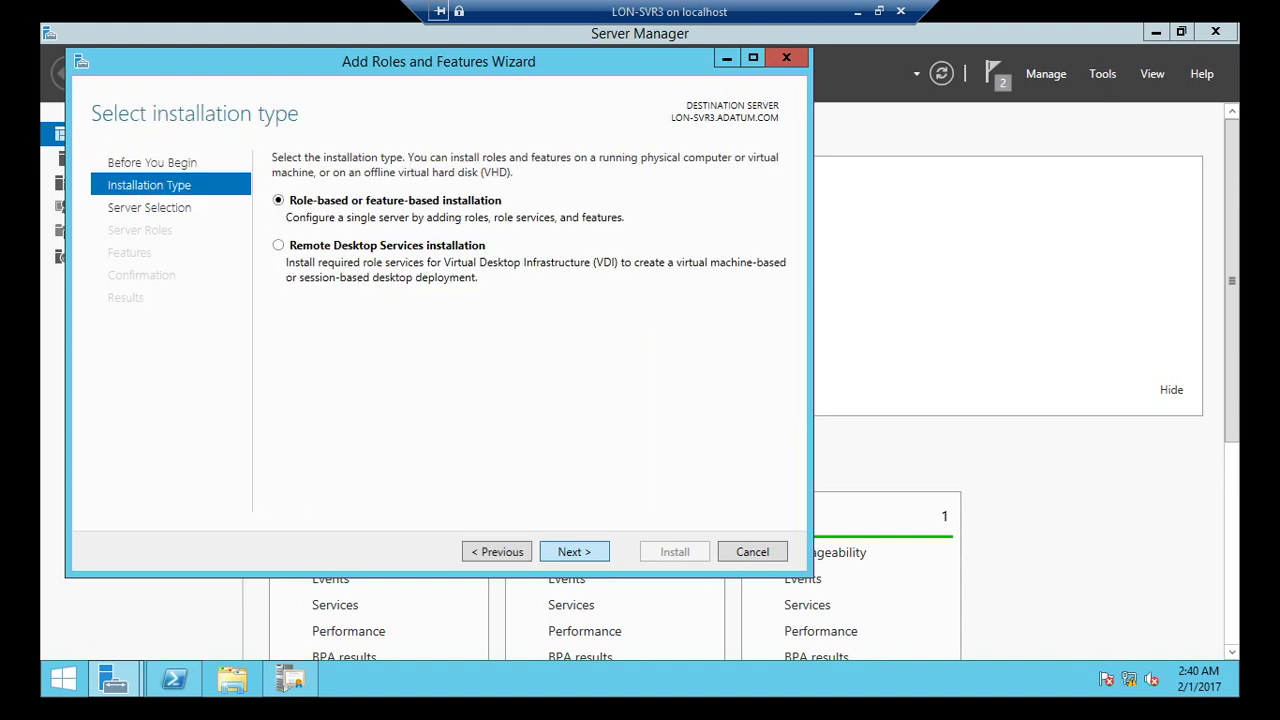
{"action": "key", "text": "Return"}
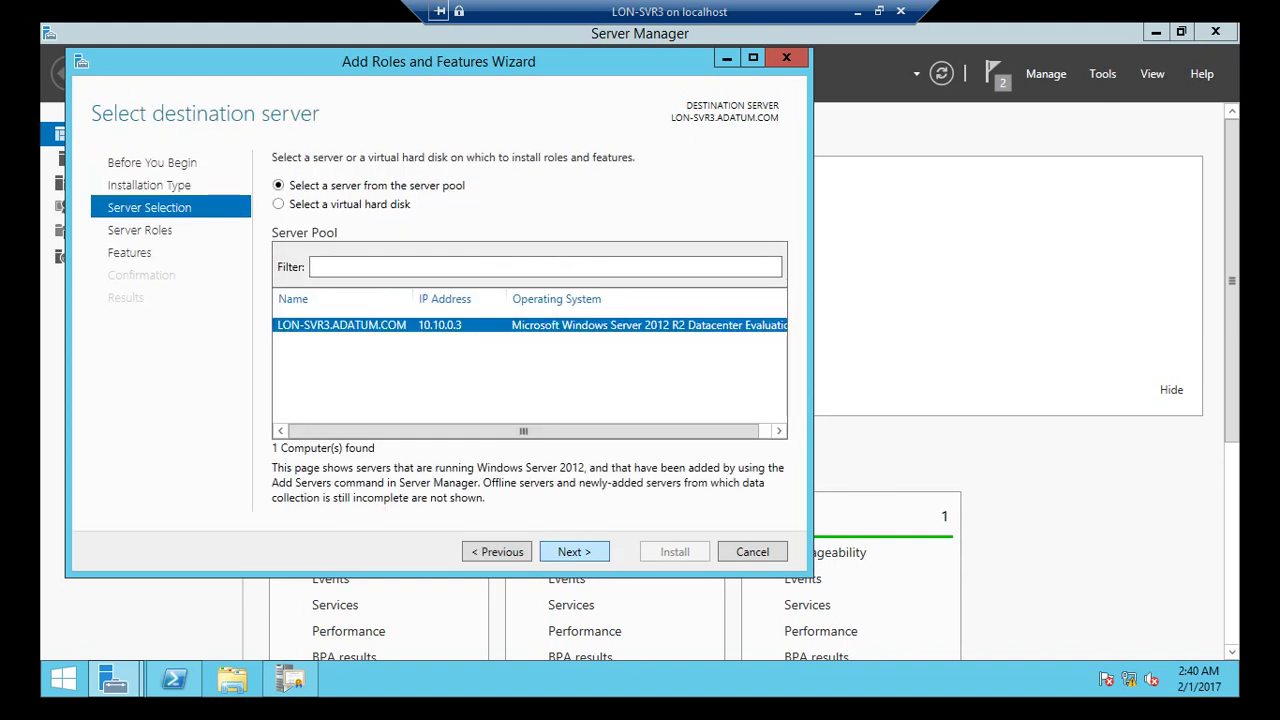
{"action": "key", "text": "Return"}
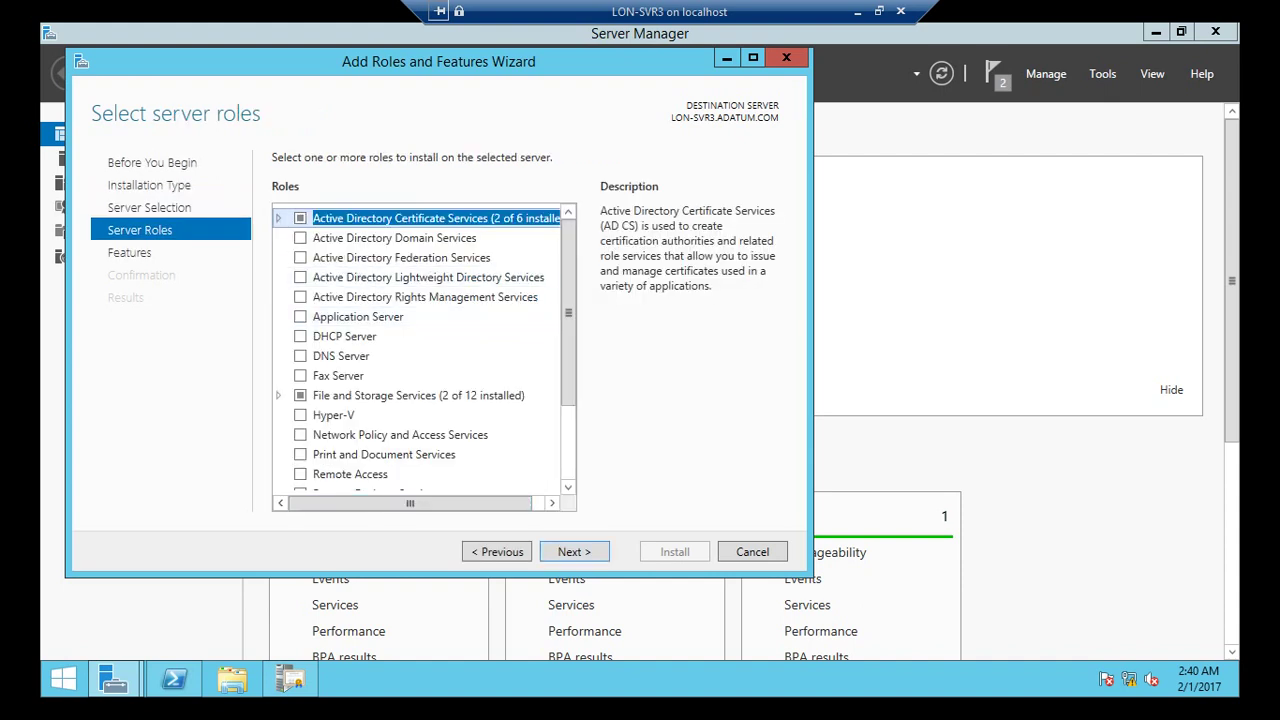
Select the Online Responder role service under Active Directory Certificate Services with its required management tools, adding no other features
{"action": "key", "text": "Right"}
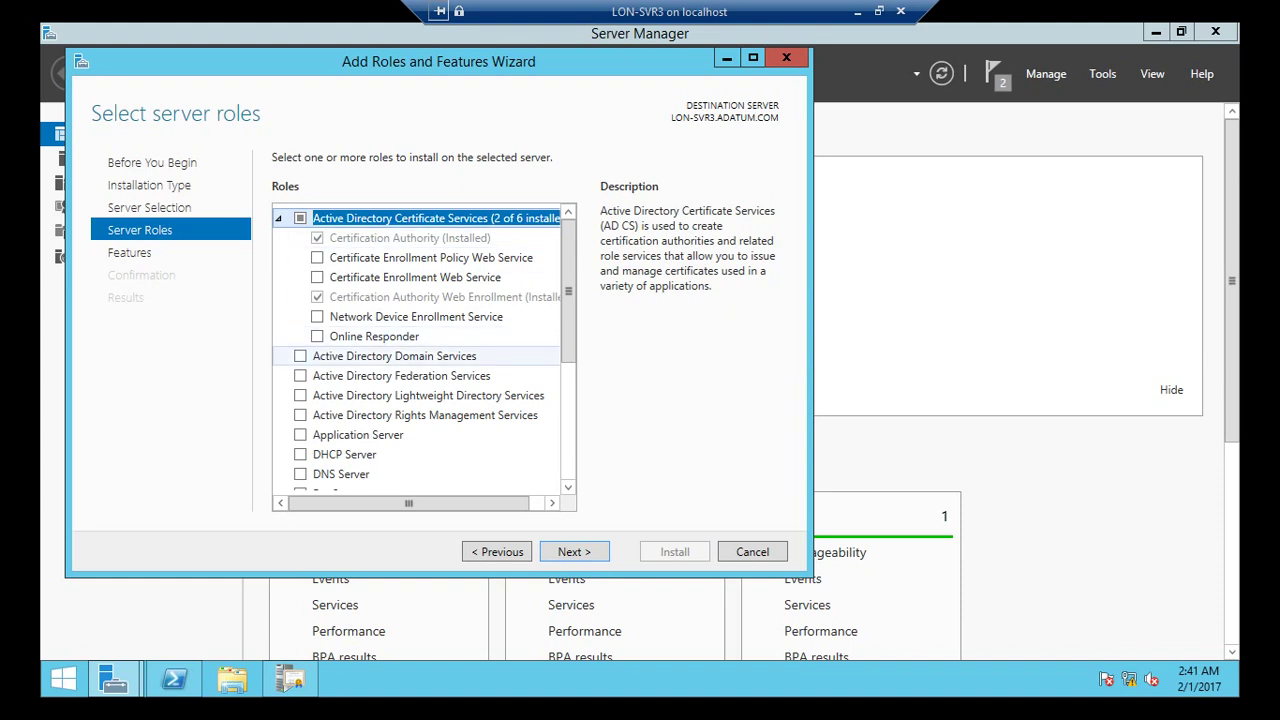
{"action": "left_click", "coordinate": [317, 336]}
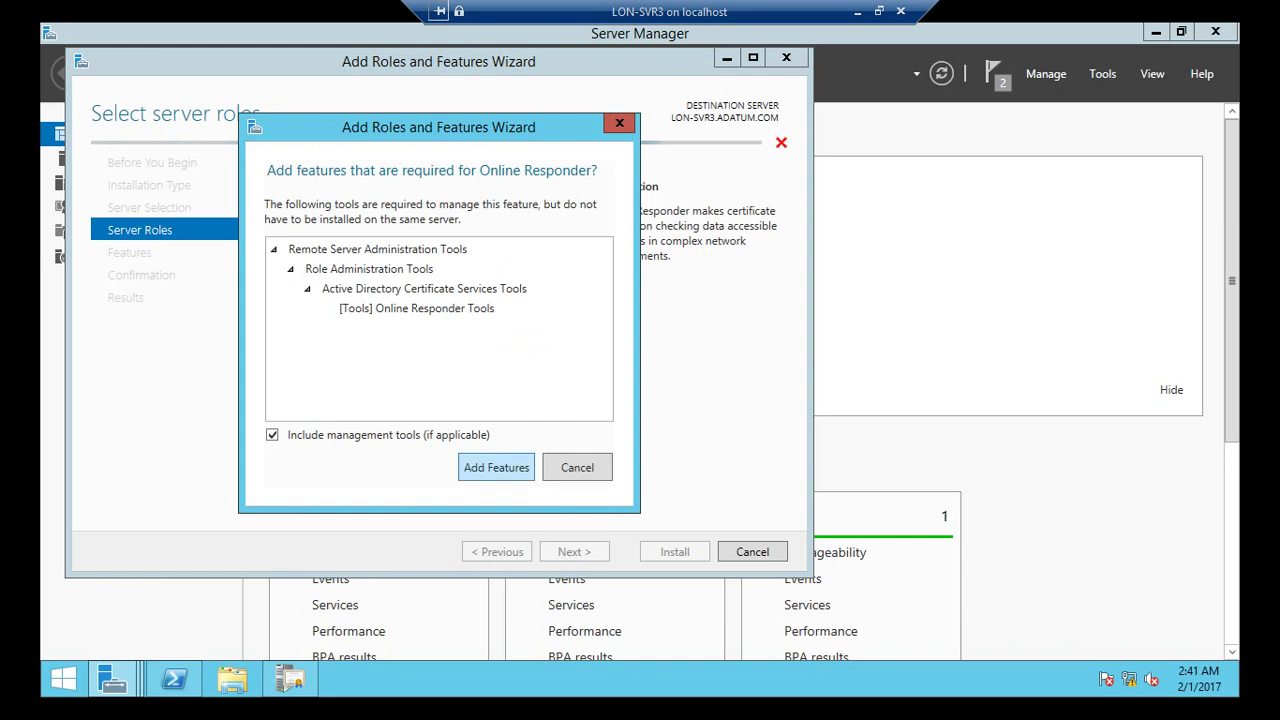
{"action": "key", "text": "Return"}
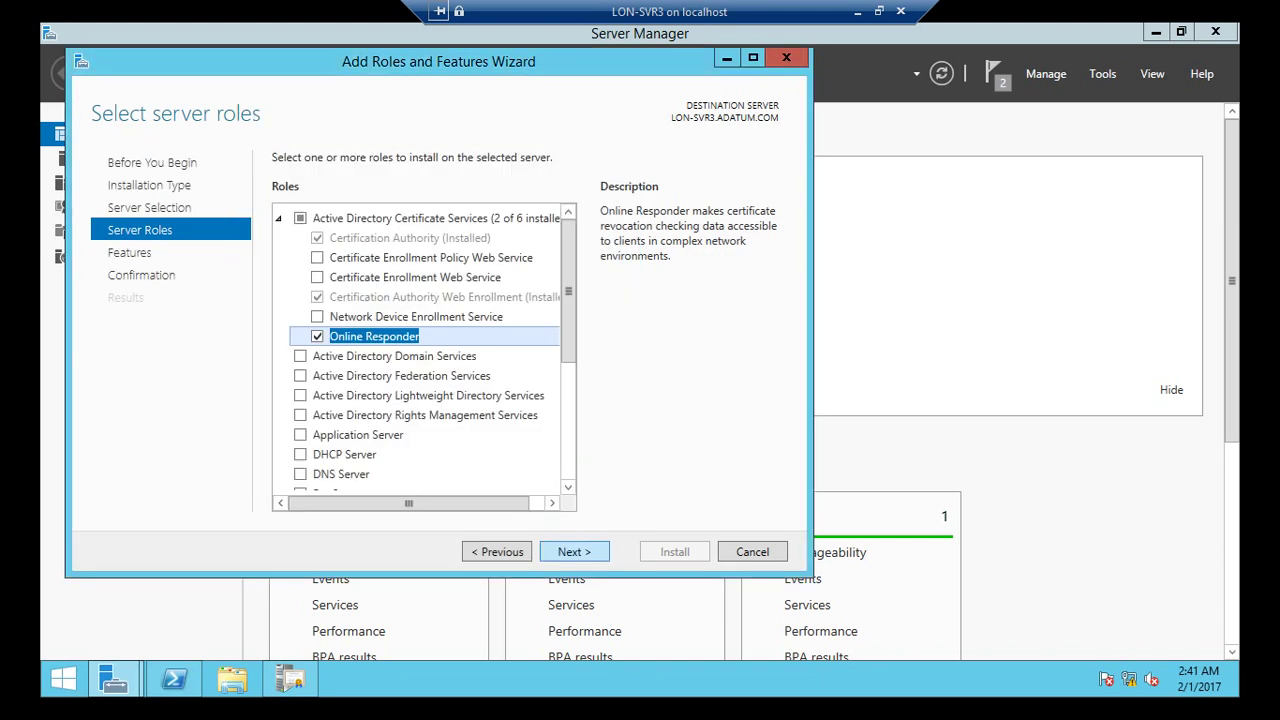
{"action": "key", "text": "Return"}
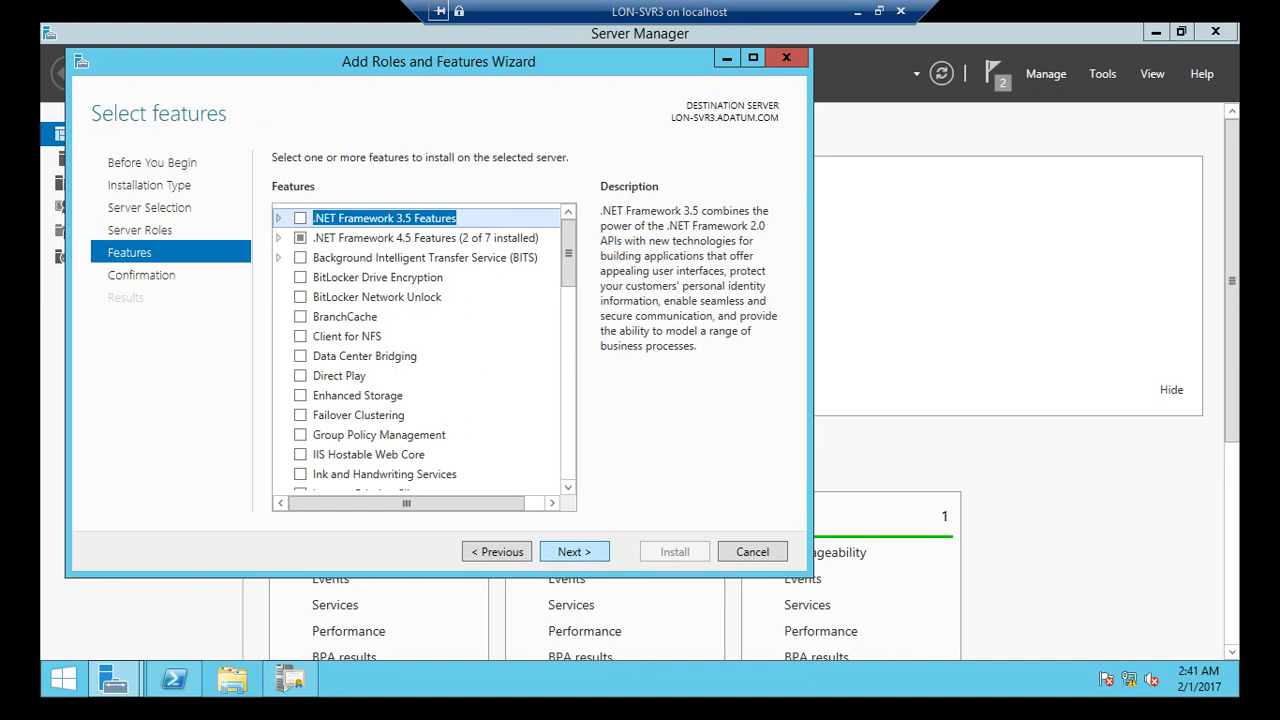
{"action": "key", "text": "Return"}
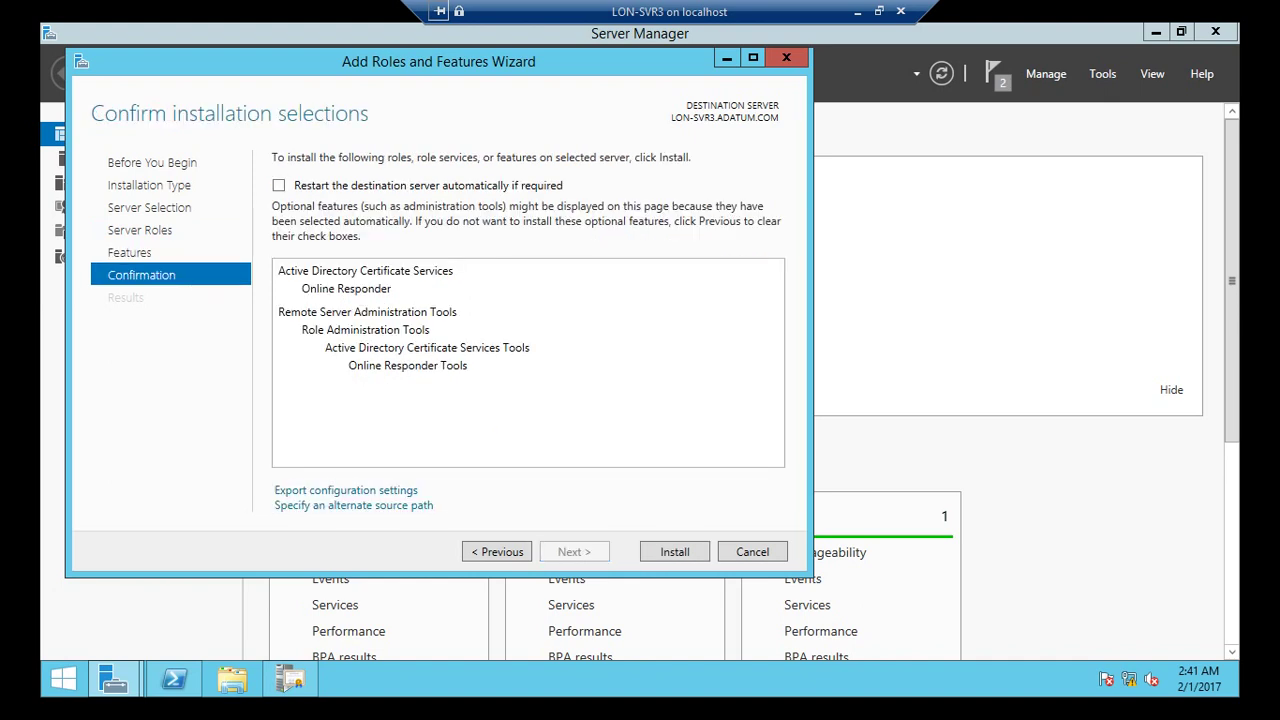
Allow the destination server to restart automatically if required and try to install the Online Responder role service
{"action": "key", "text": "space"}
{"action": "key", "text": "Left"}
{"action": "key", "text": "Return"}
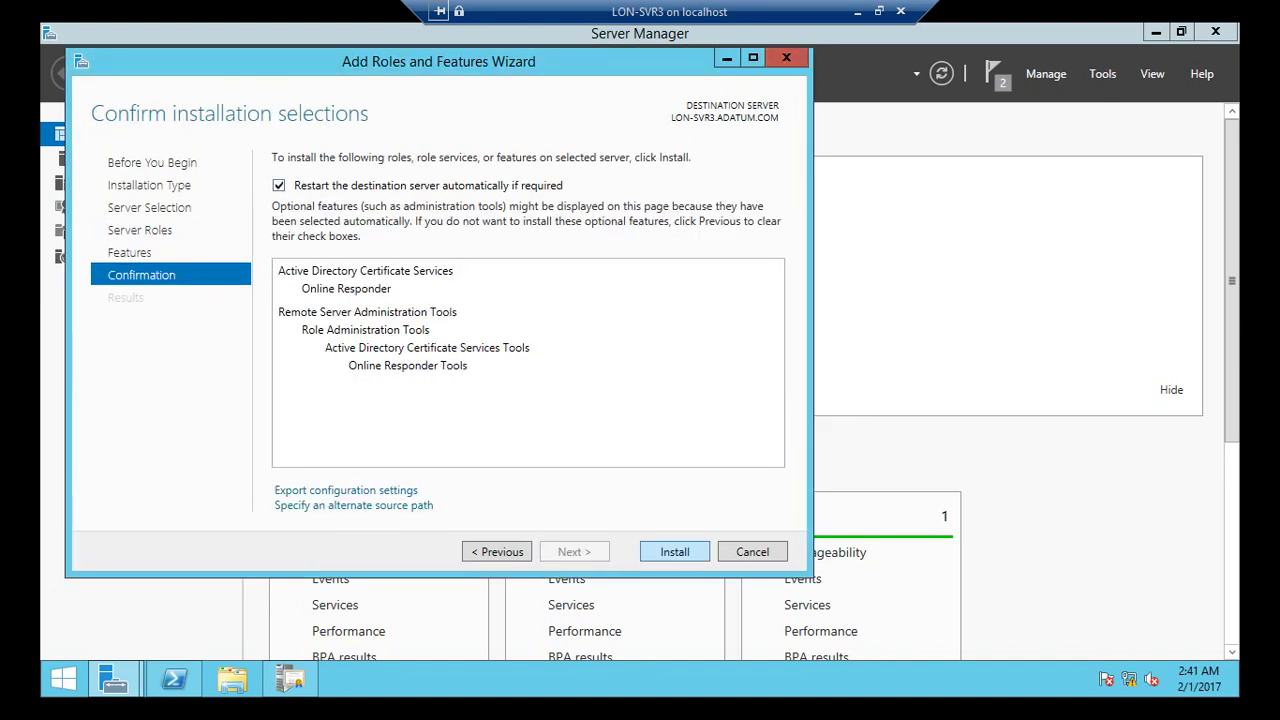
{"action": "key", "text": "Return"}
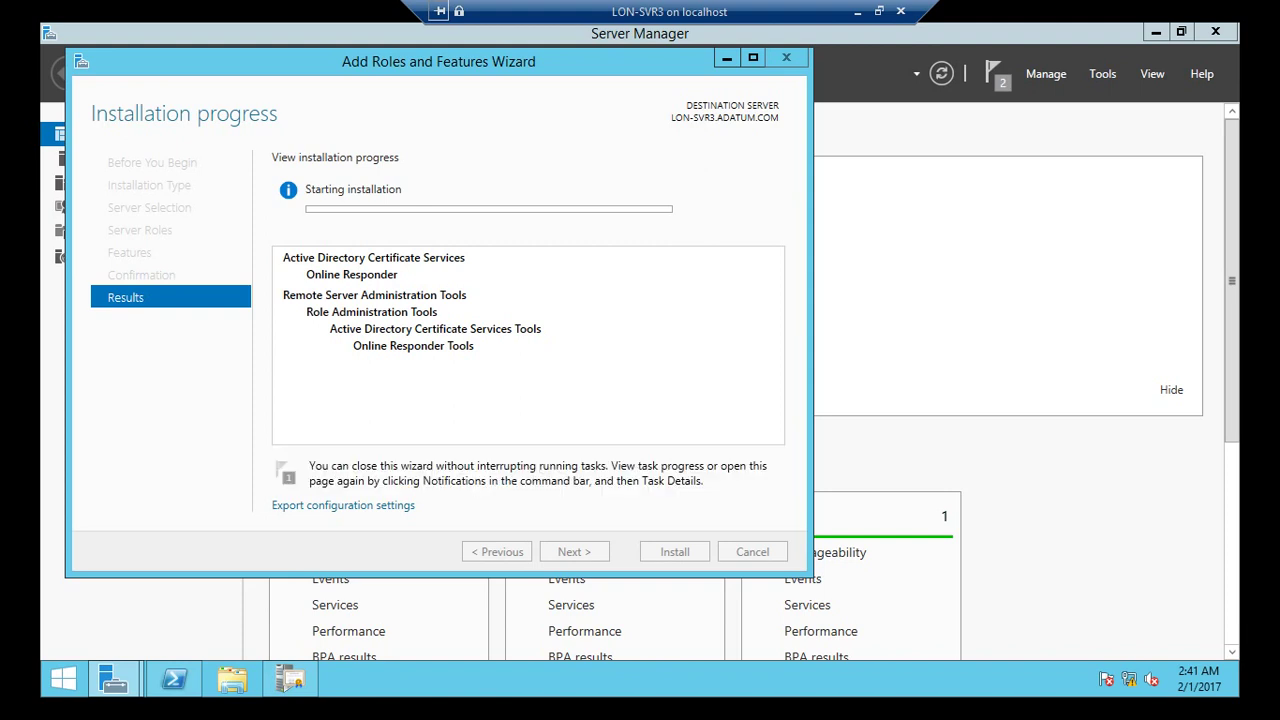
{"action": "left_click", "coordinate": [879, 11]}
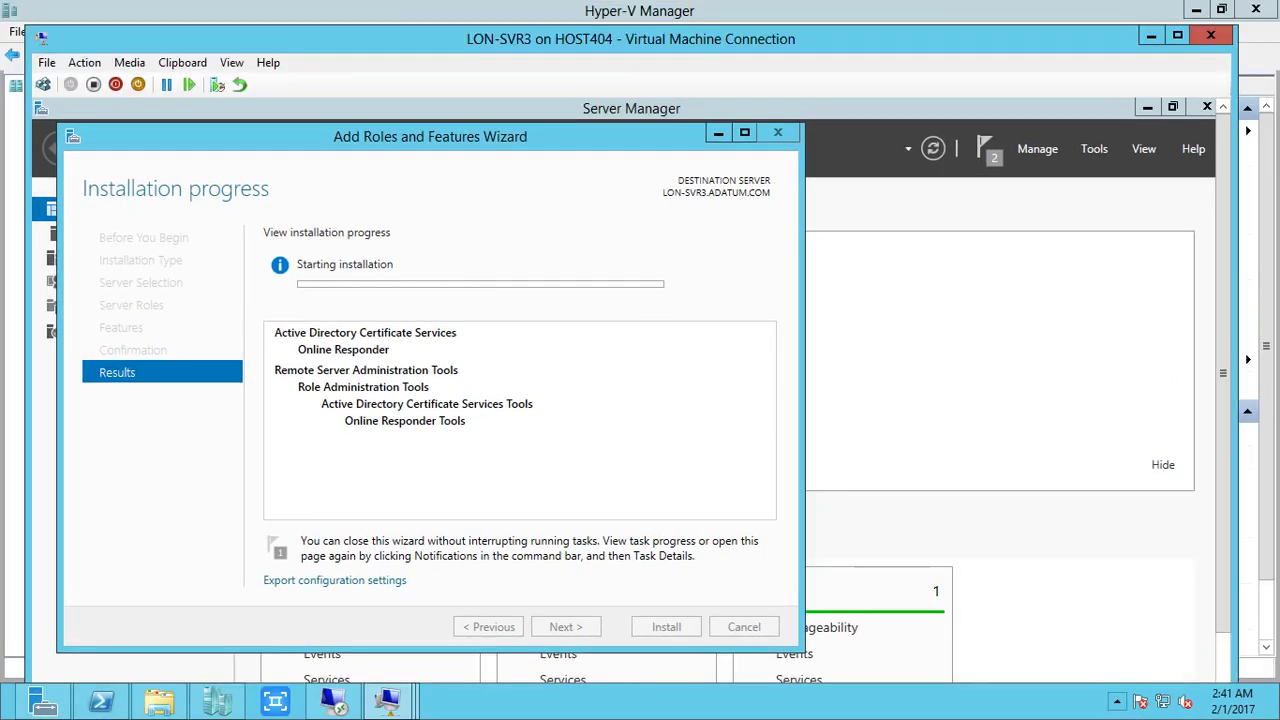
{"action": "left_click", "coordinate": [1117, 701]}
{"action": "left_click", "coordinate": [1130, 605]}
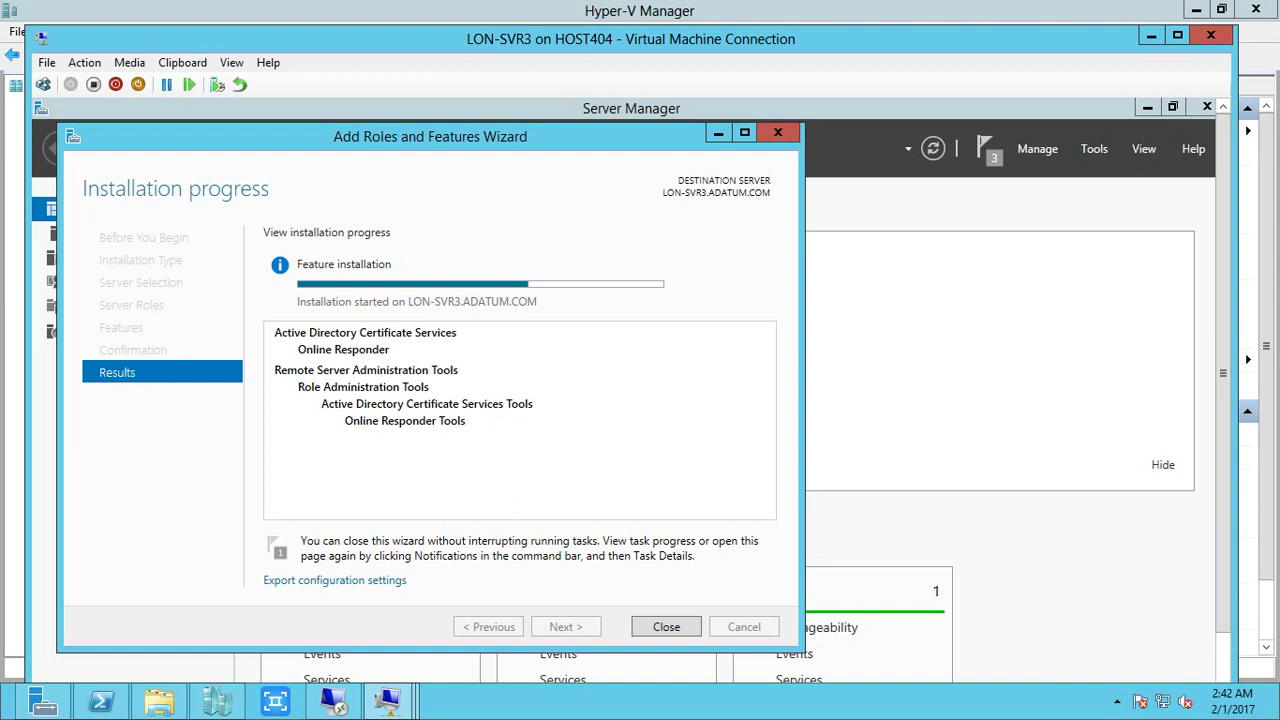
{"action": "key", "text": "ctrl+alt+Break"}
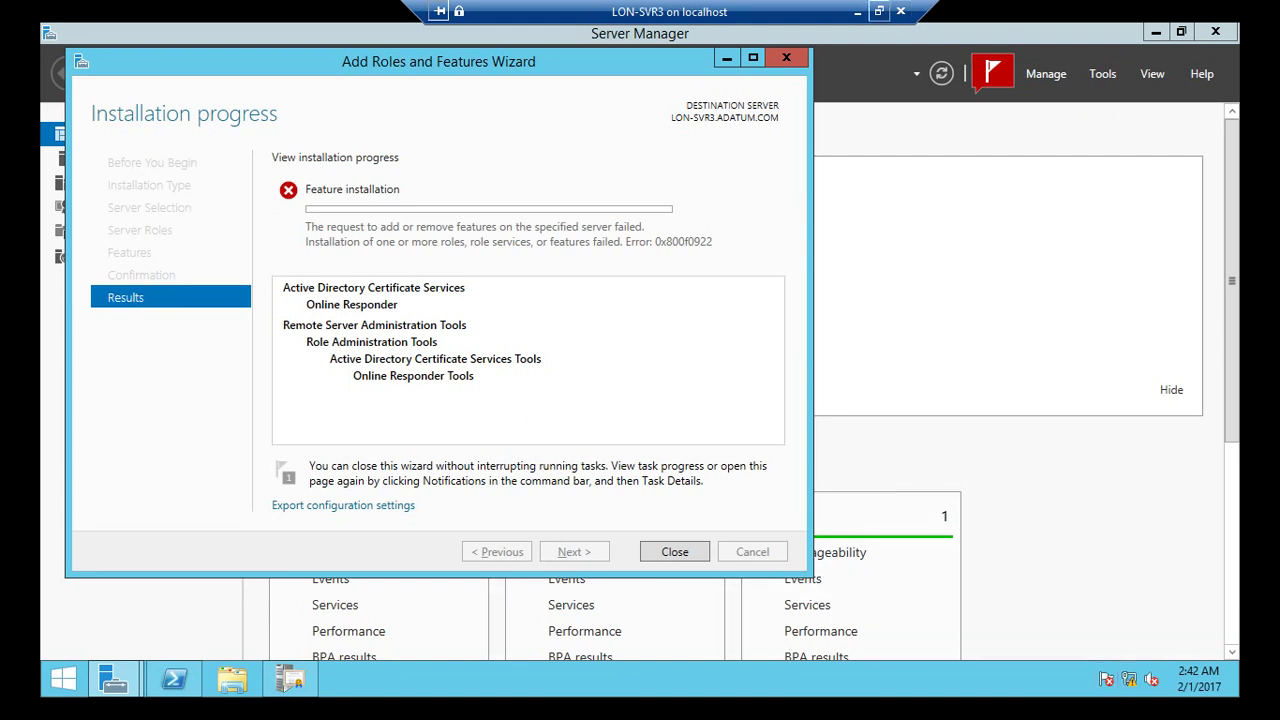
{"action": "left_click", "coordinate": [879, 11]}
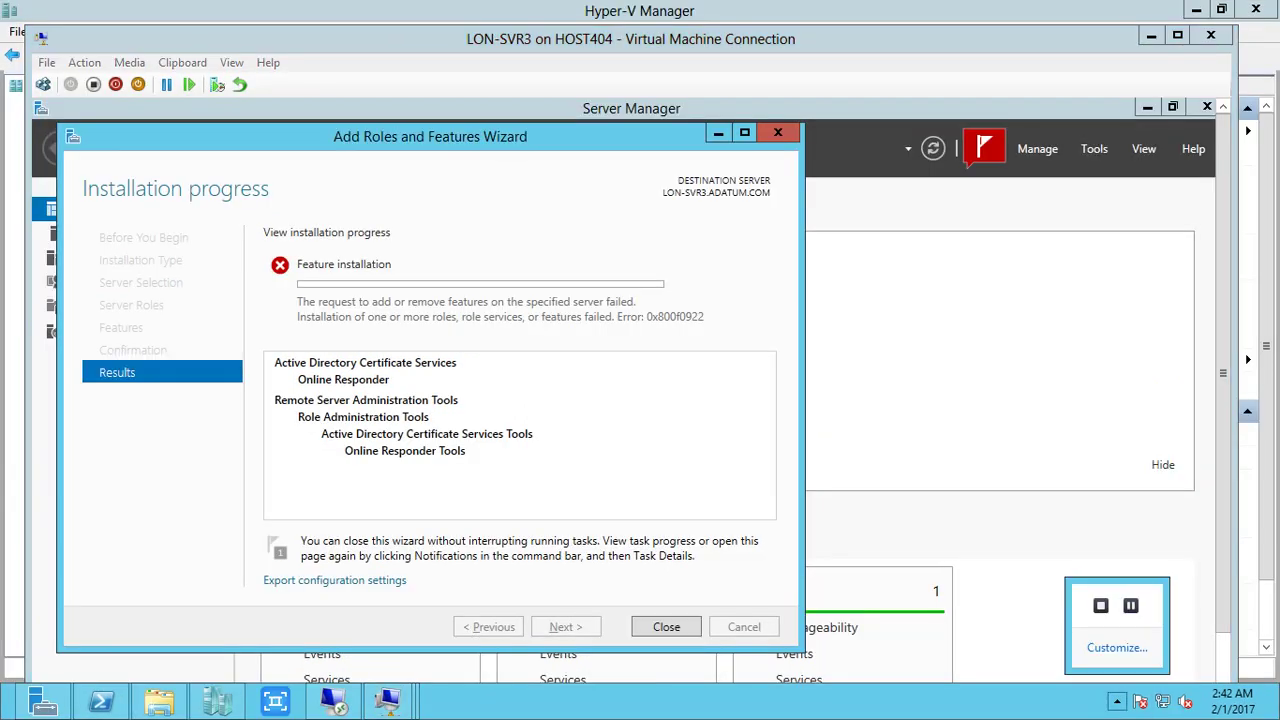
{"action": "left_click", "coordinate": [1130, 606]}
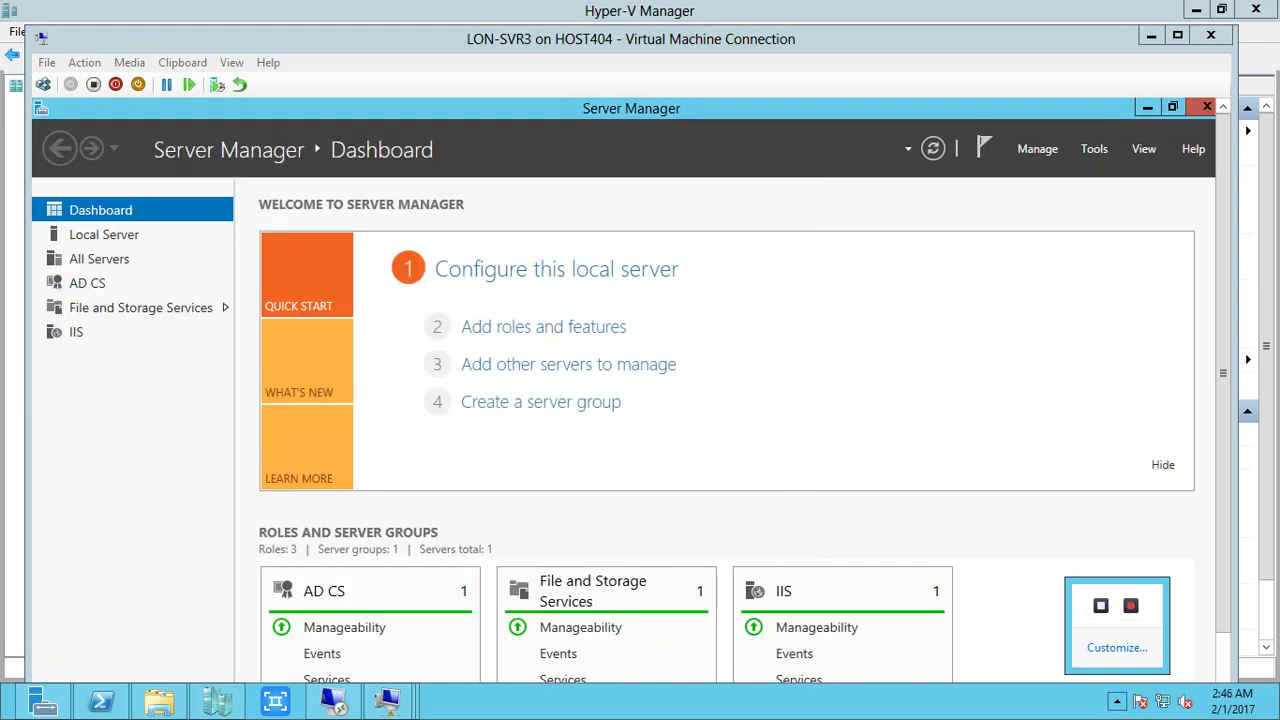
Start adding roles again with a role-based installation on LON-SVR3.ADATUM.COM, up to the server role selection
{"action": "left_click", "coordinate": [543, 326]}
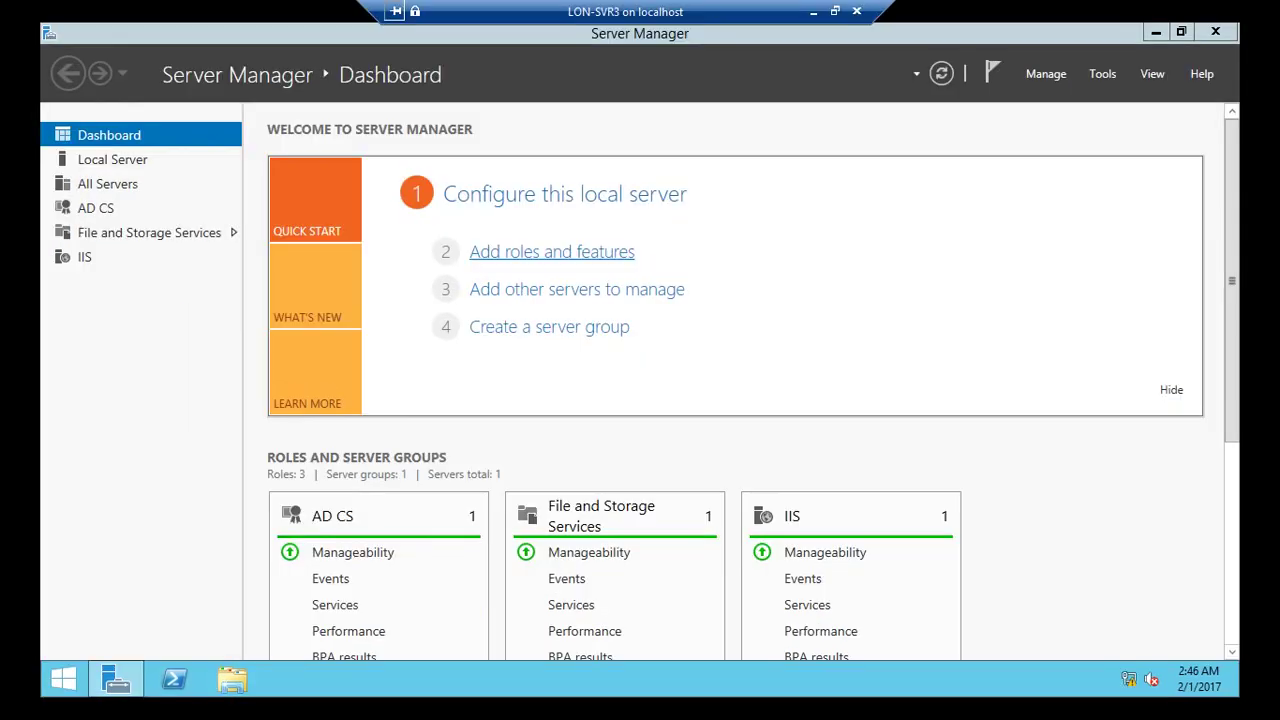
{"action": "left_click", "coordinate": [517, 251]}
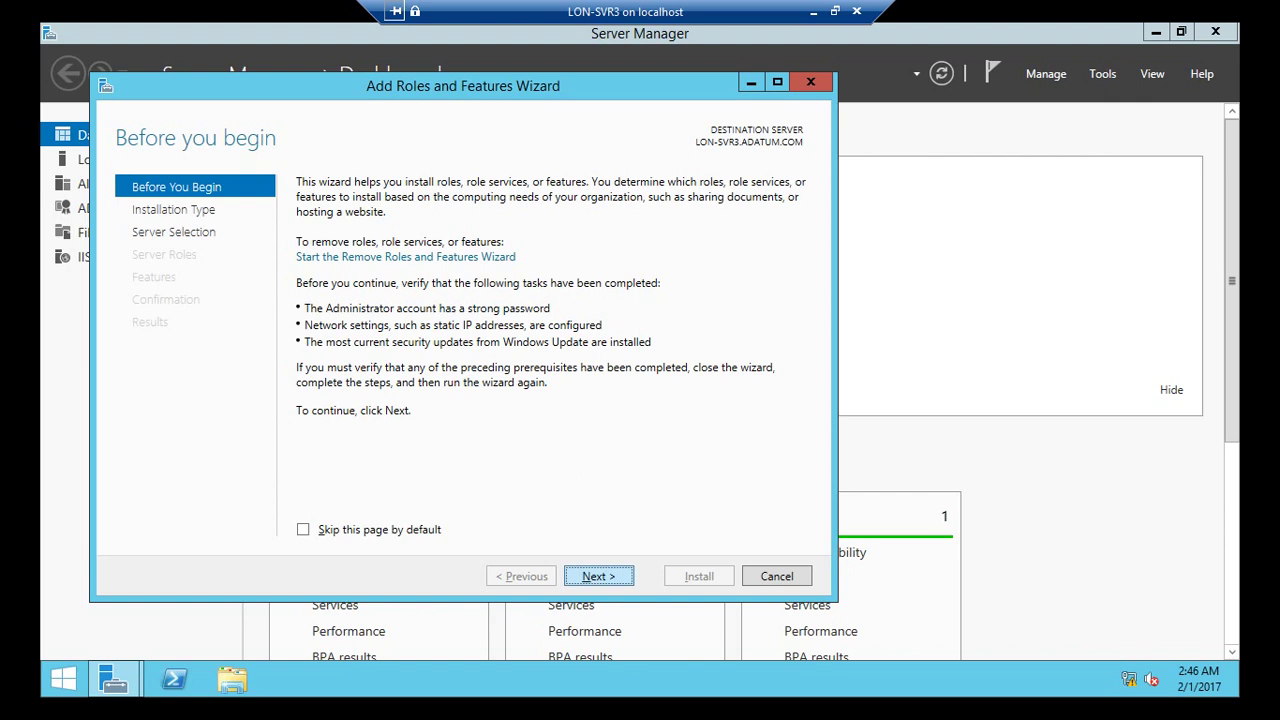
{"action": "key", "text": "Return"}
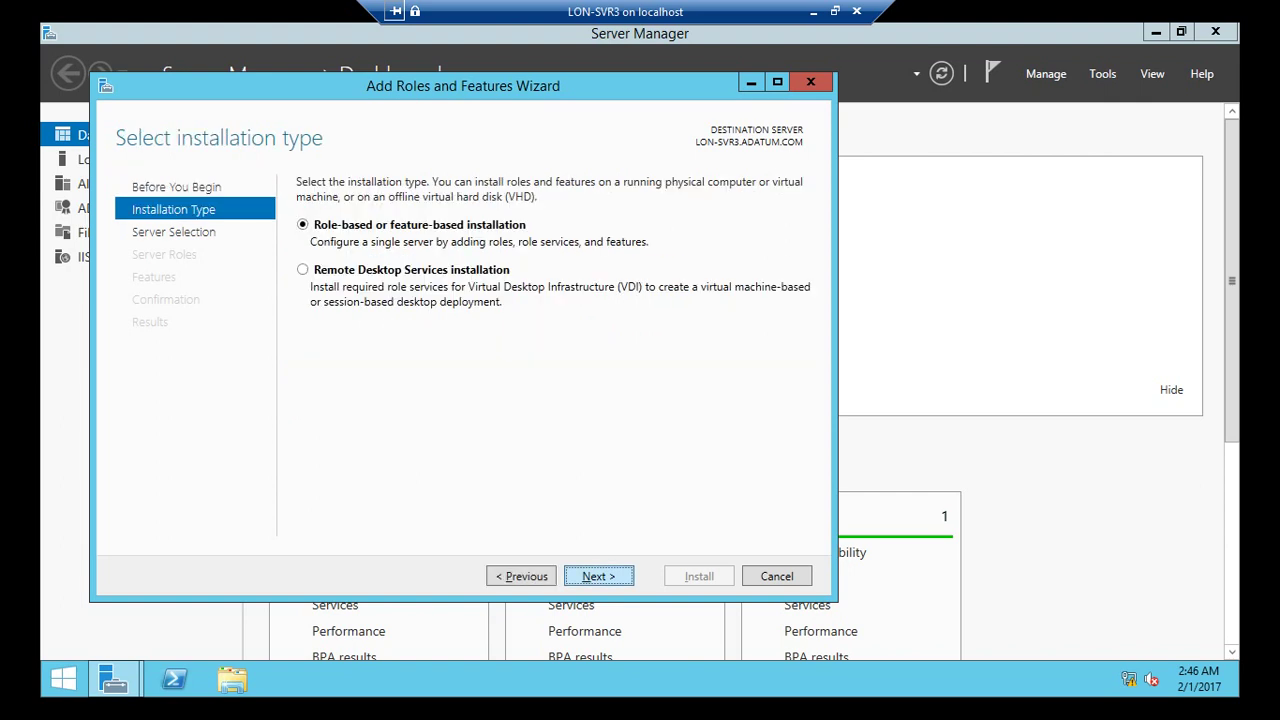
{"action": "key", "text": "Return"}
{"action": "key", "text": "Return"}
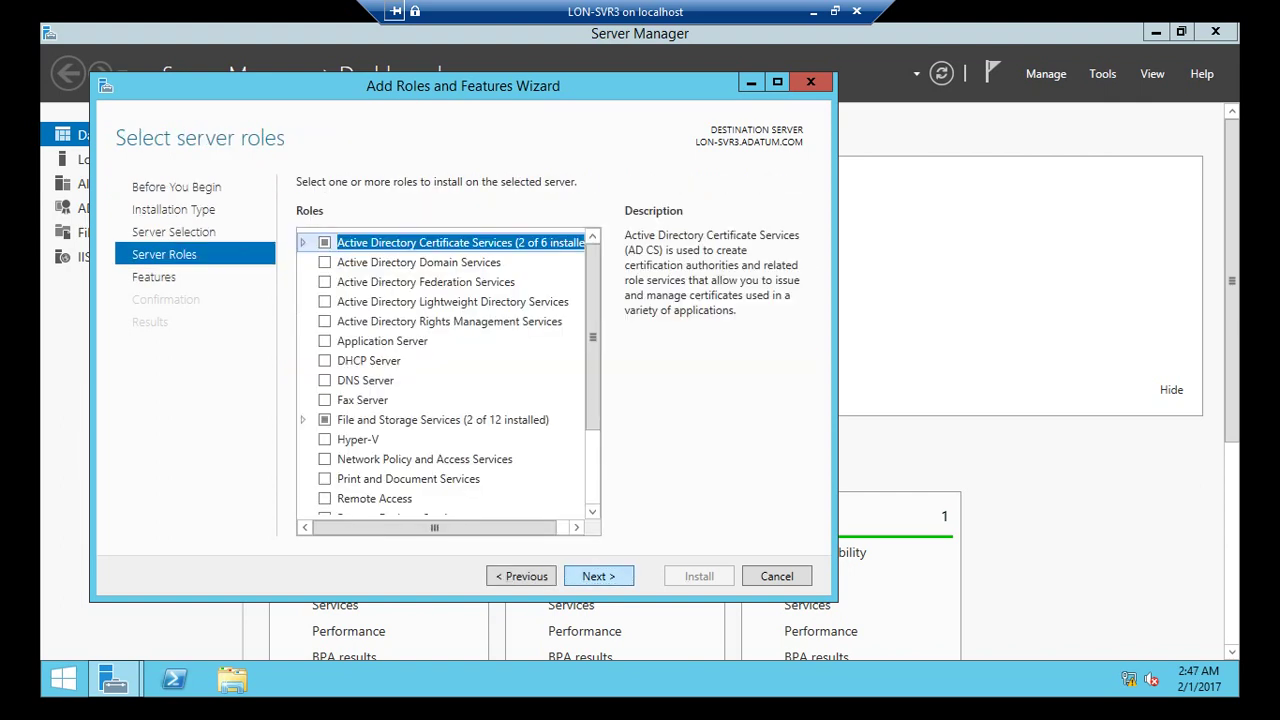
Try to install the Online Responder role service of Active Directory Certificate Services with its management tools on LON-SVR3, without additional features or automatic restart
{"action": "key", "text": "Right"}
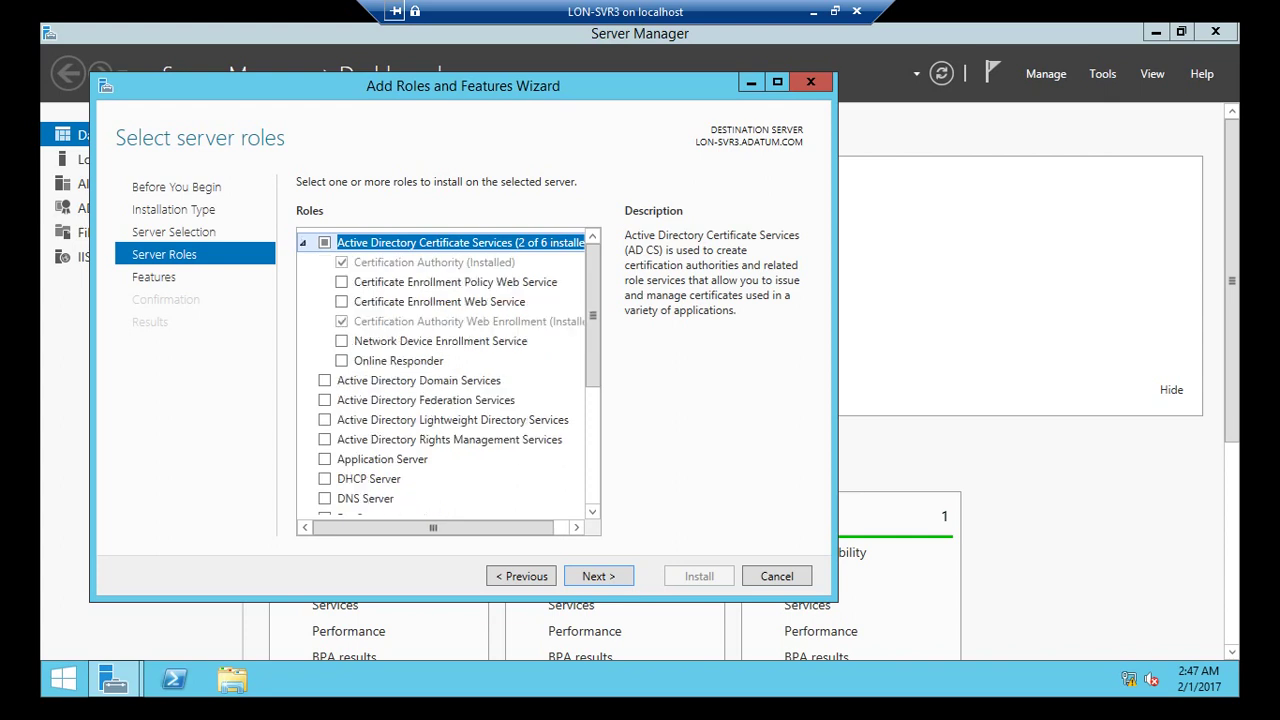
{"action": "left_click", "coordinate": [341, 360]}
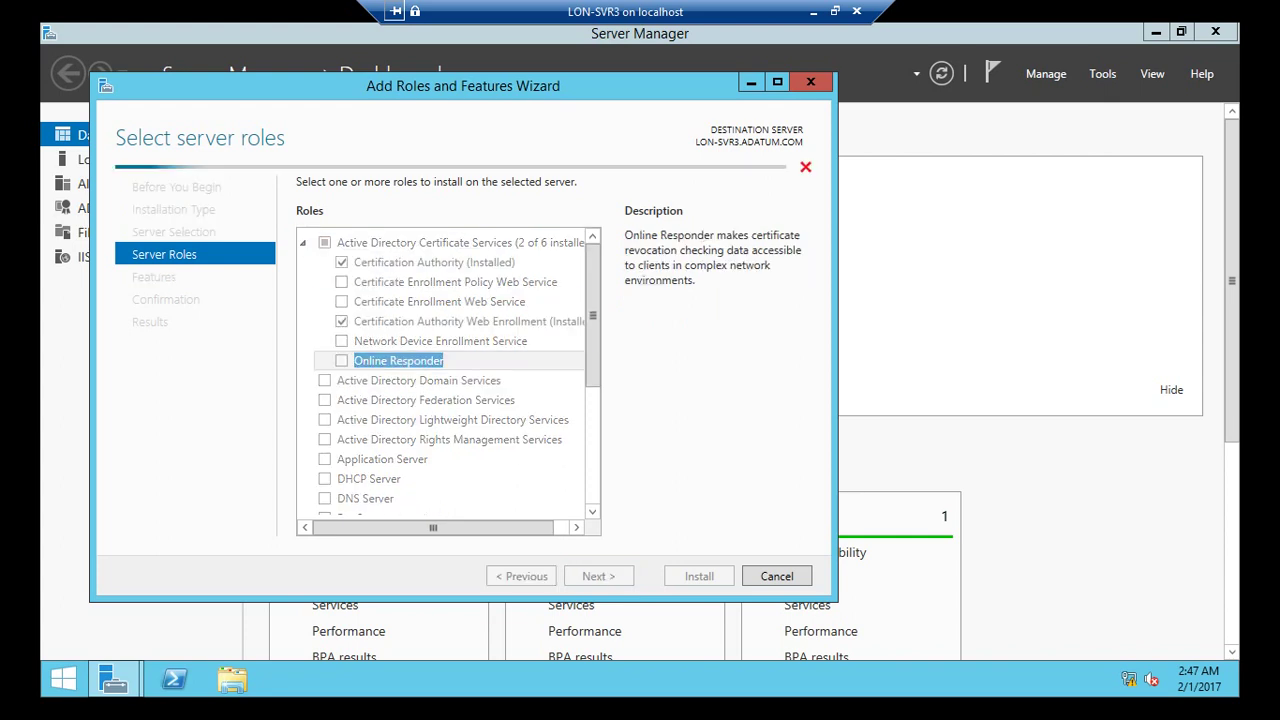
{"action": "key", "text": "Return"}
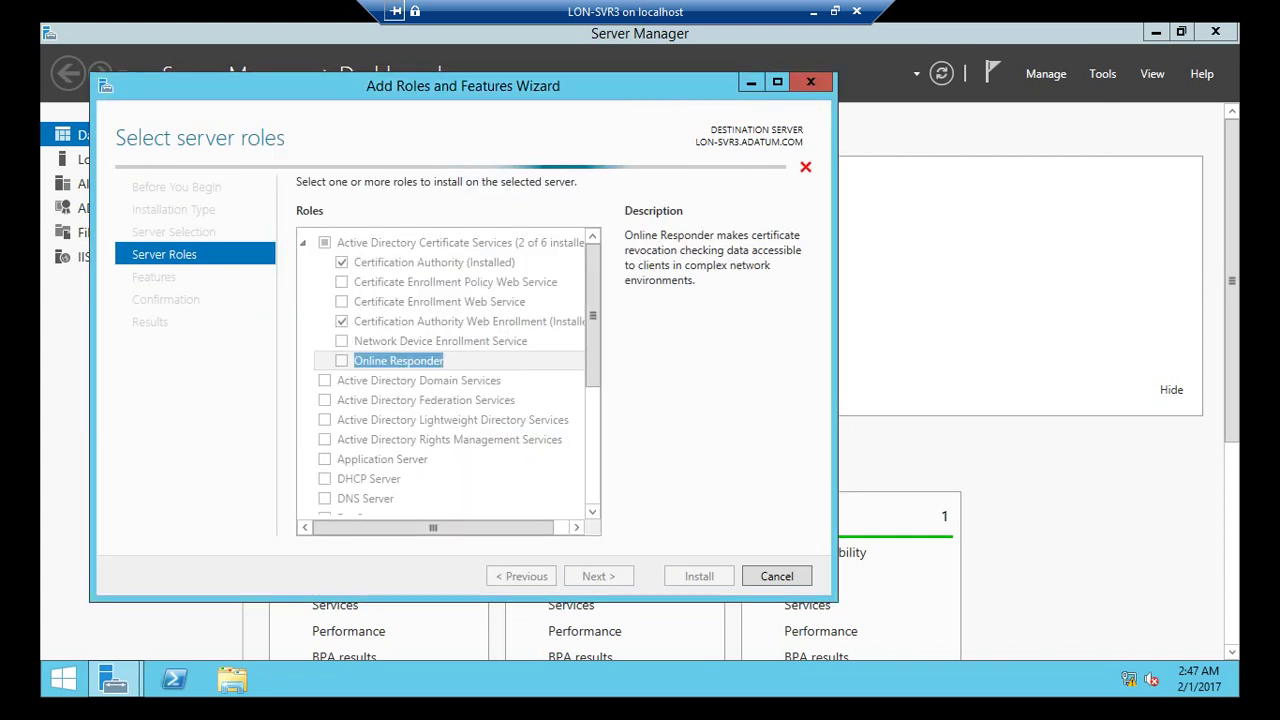
{"action": "key", "text": "Return"}
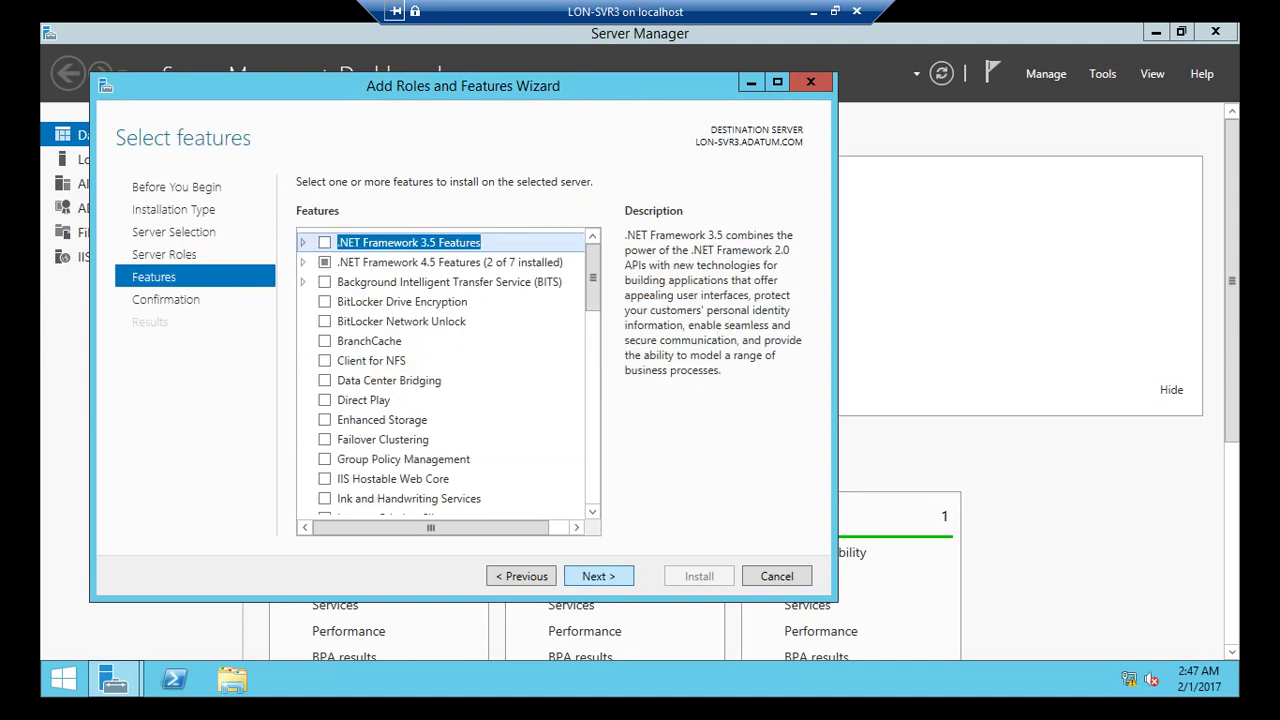
{"action": "key", "text": "Return"}
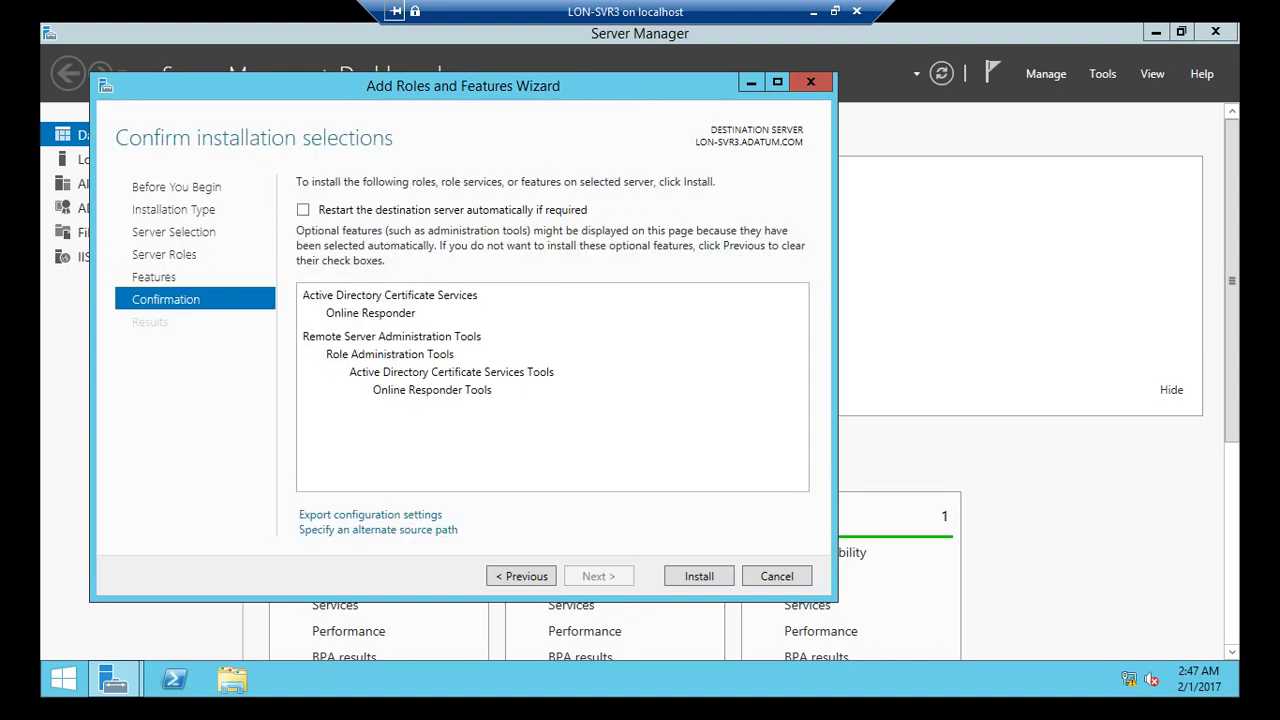
{"action": "key", "text": "Return"}
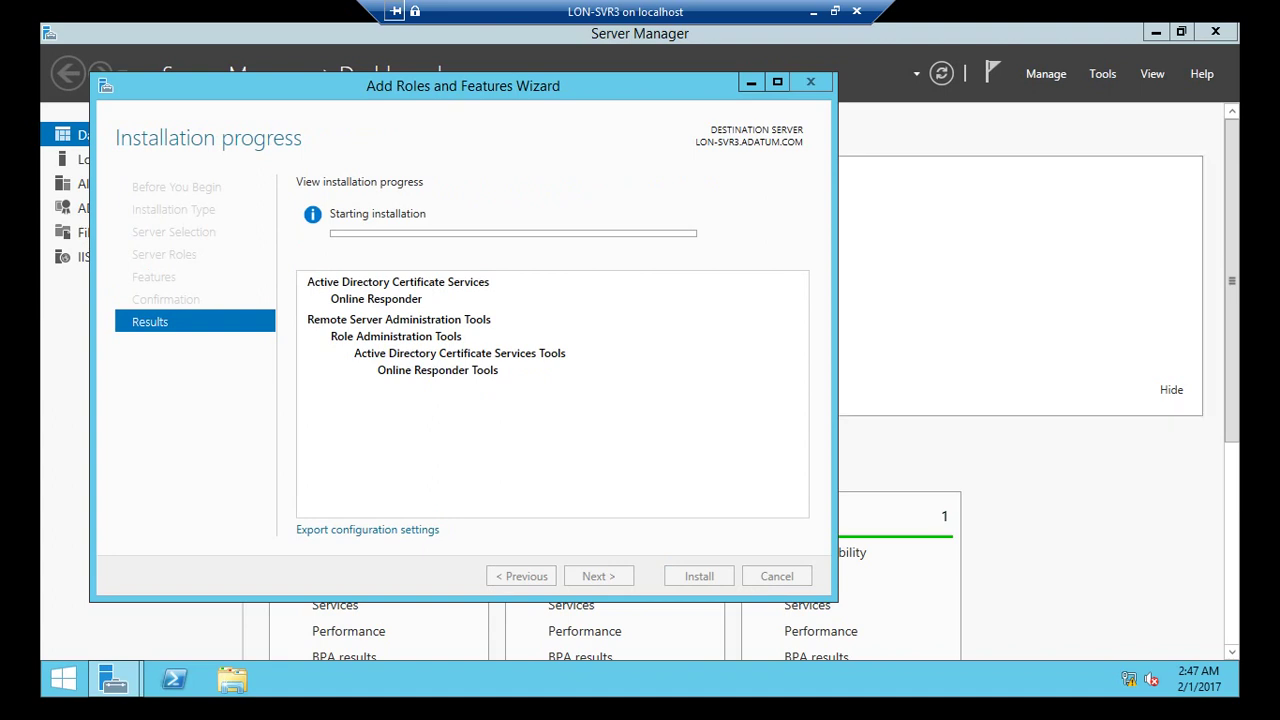
{"action": "left_click_drag", "start_coordinate": [463, 85], "coordinate": [590, 85]}
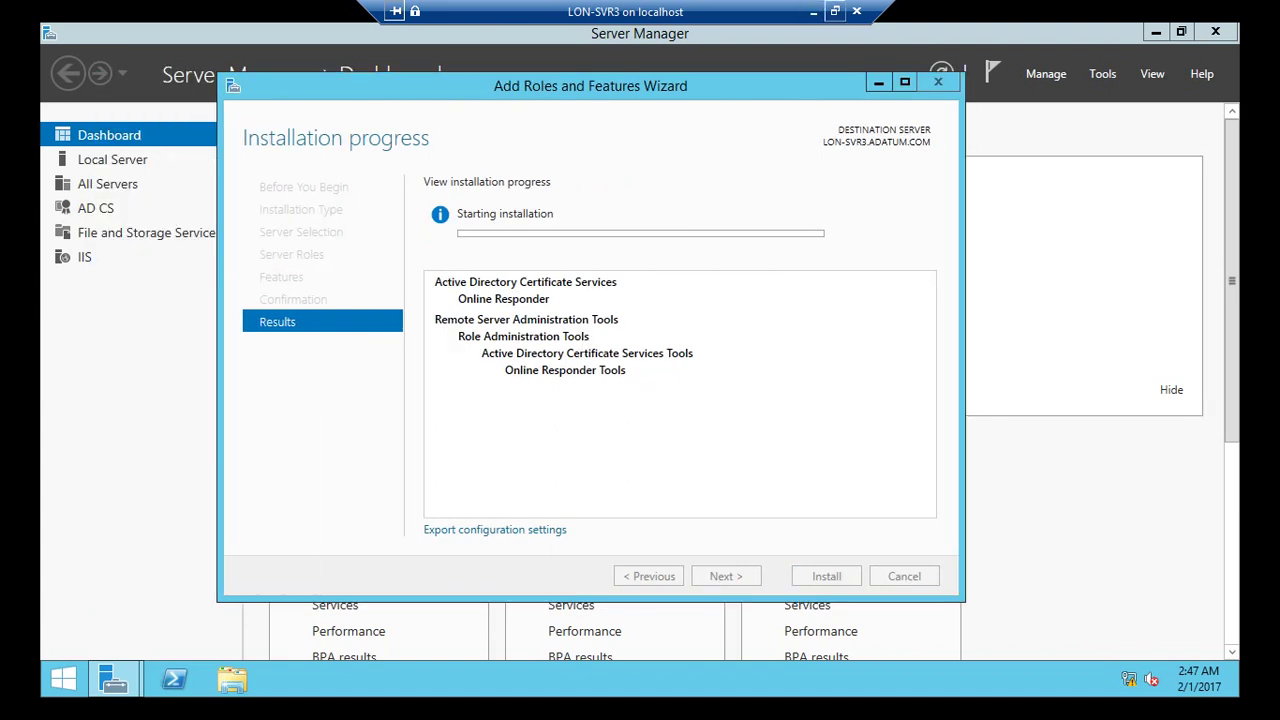
{"action": "left_click", "coordinate": [835, 11]}
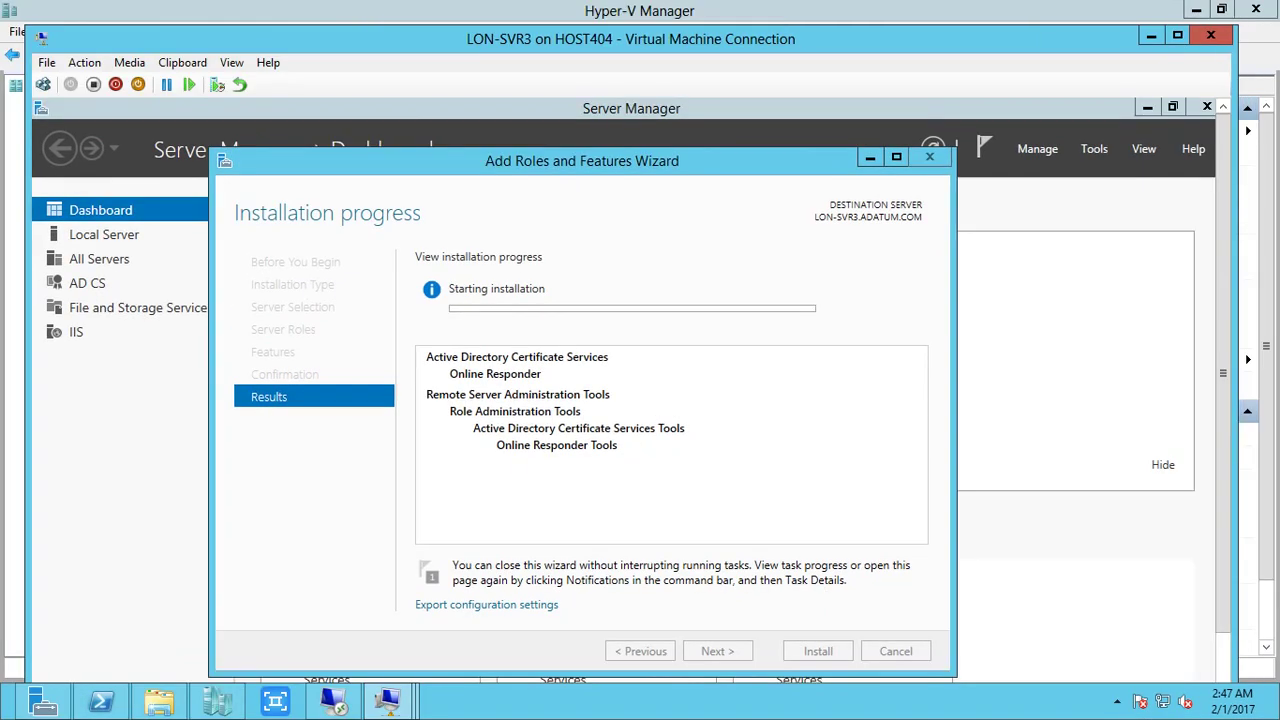
{"action": "left_click", "coordinate": [1117, 701]}
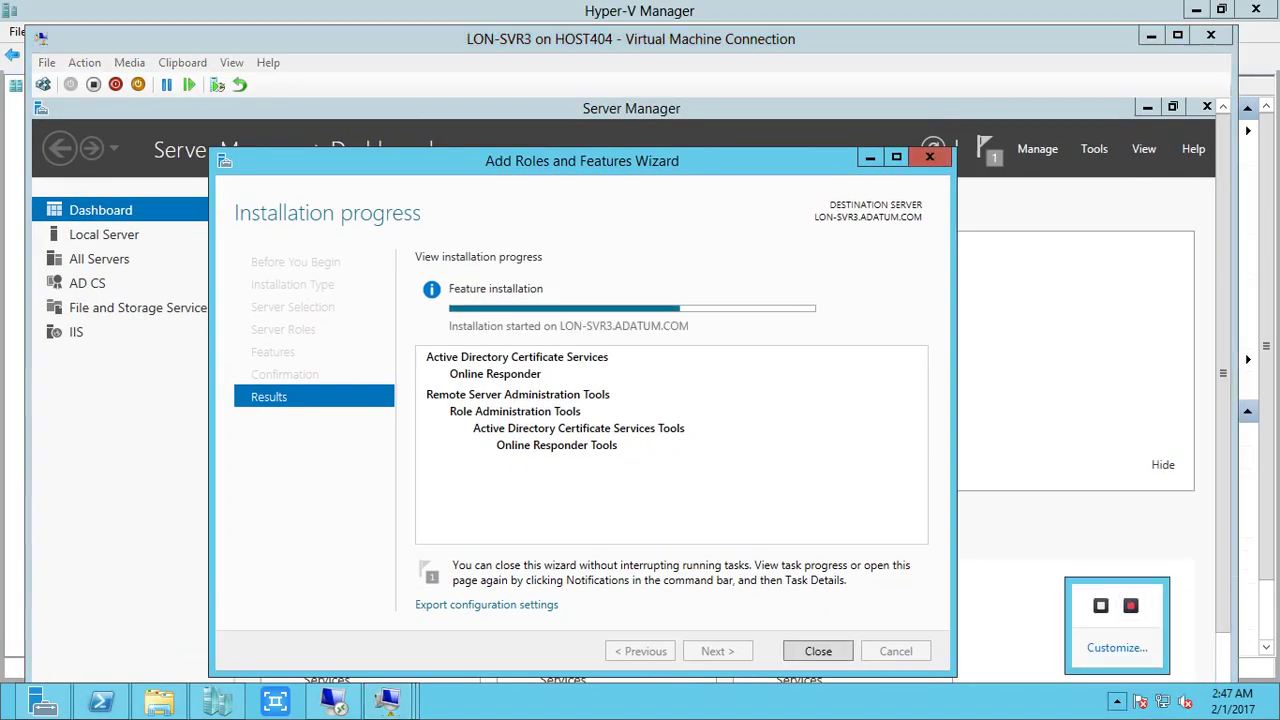
{"action": "key", "text": "Escape"}
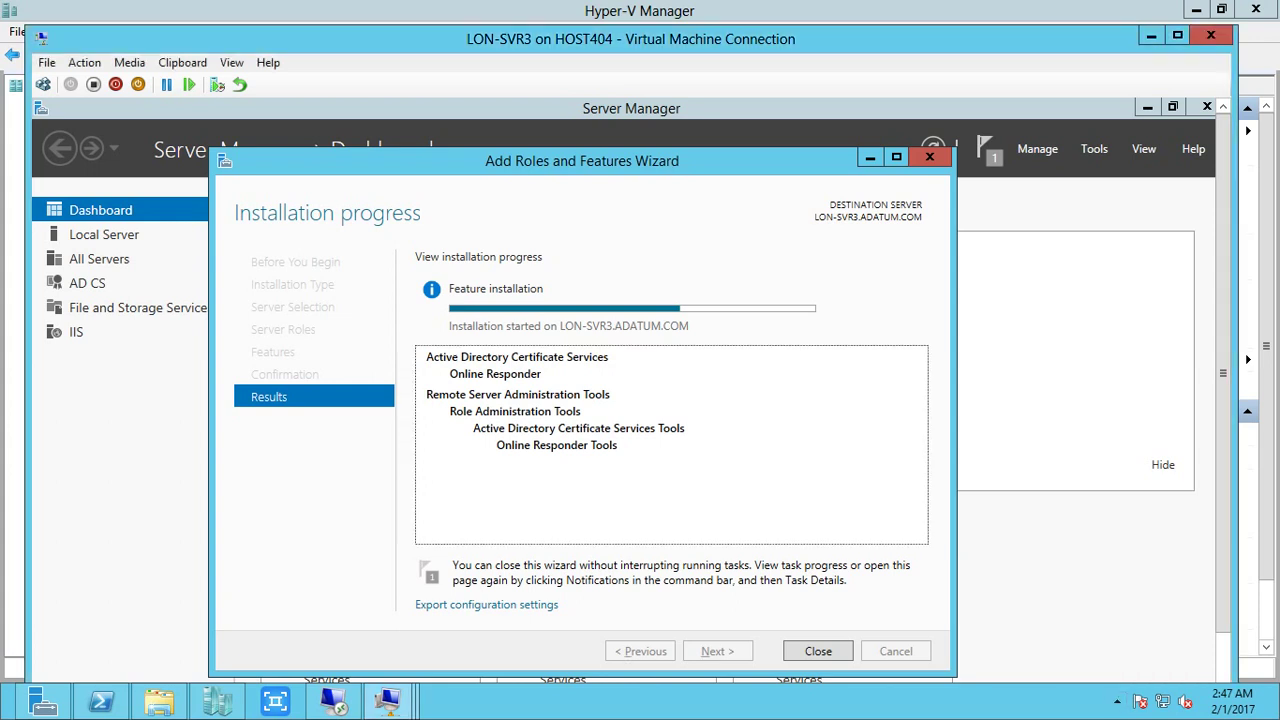
{"action": "key", "text": "ctrl+alt+Break"}
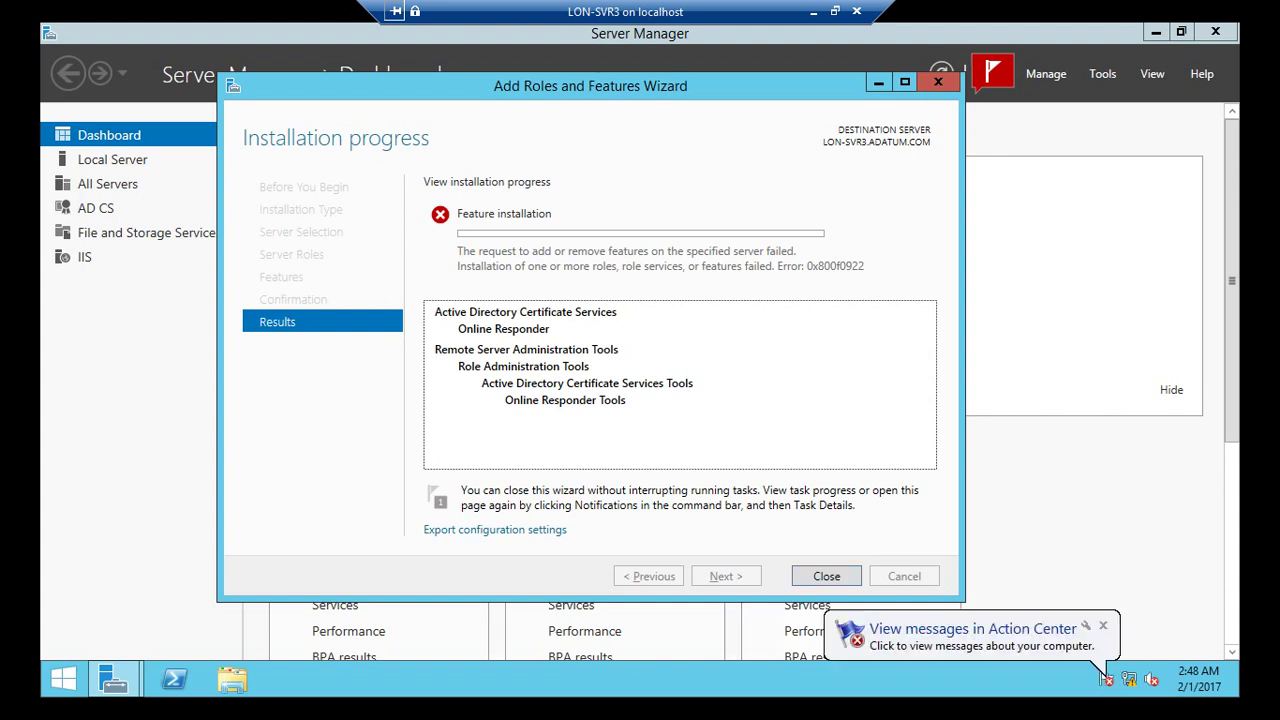
{"action": "left_click", "coordinate": [835, 11]}
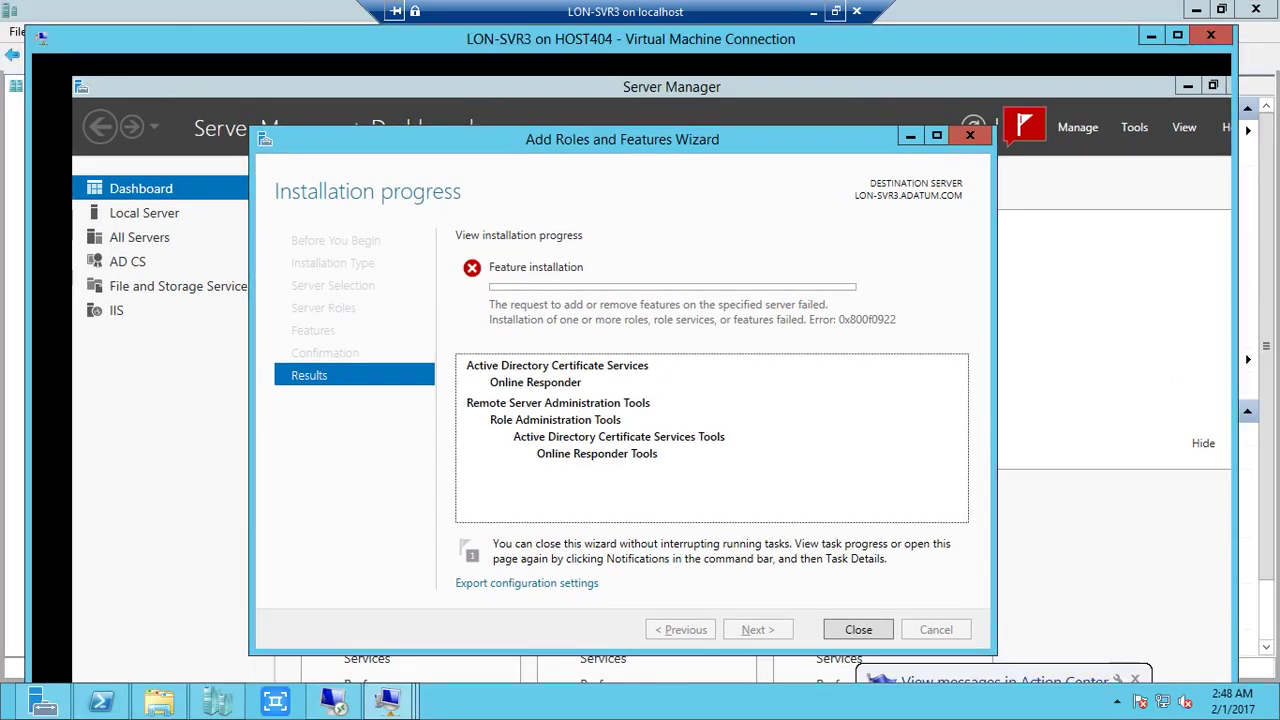
{"action": "left_click", "coordinate": [1117, 701]}
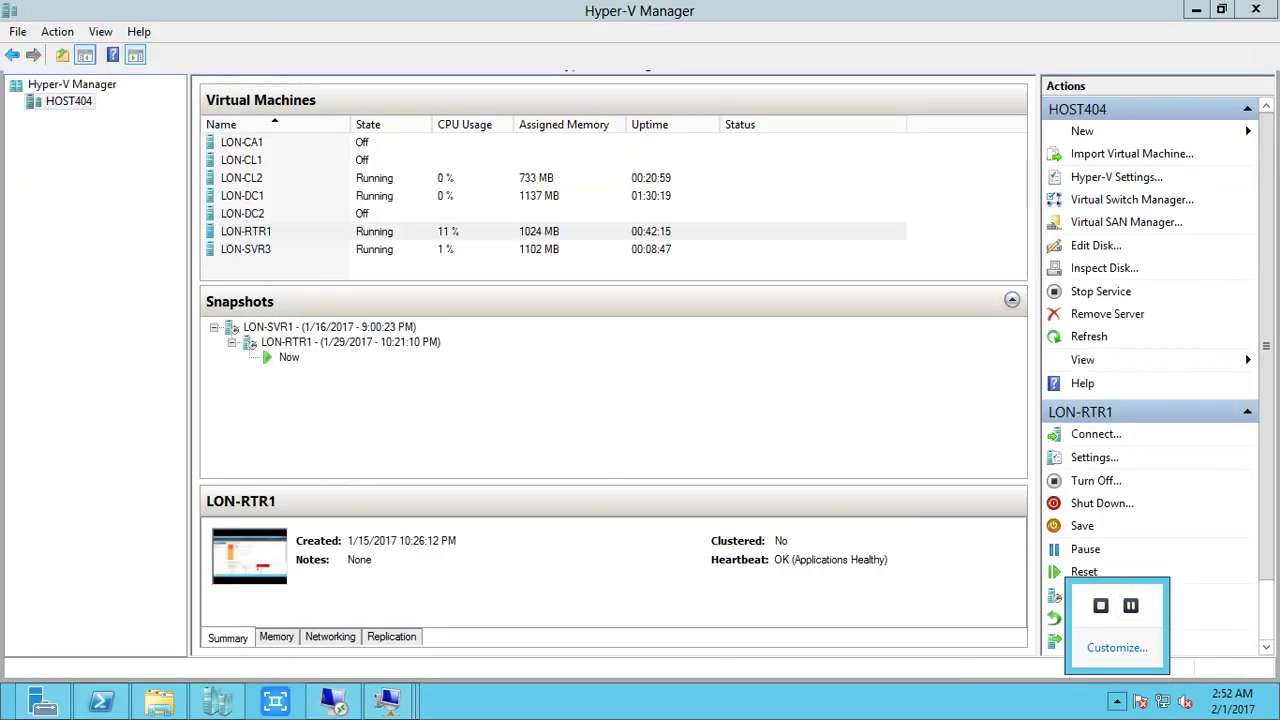
Switch to Hyper-V Manager and connect to the LON-RTR1 virtual machine
{"action": "right_click", "coordinate": [383, 218]}
{"action": "left_click", "coordinate": [314, 231]}
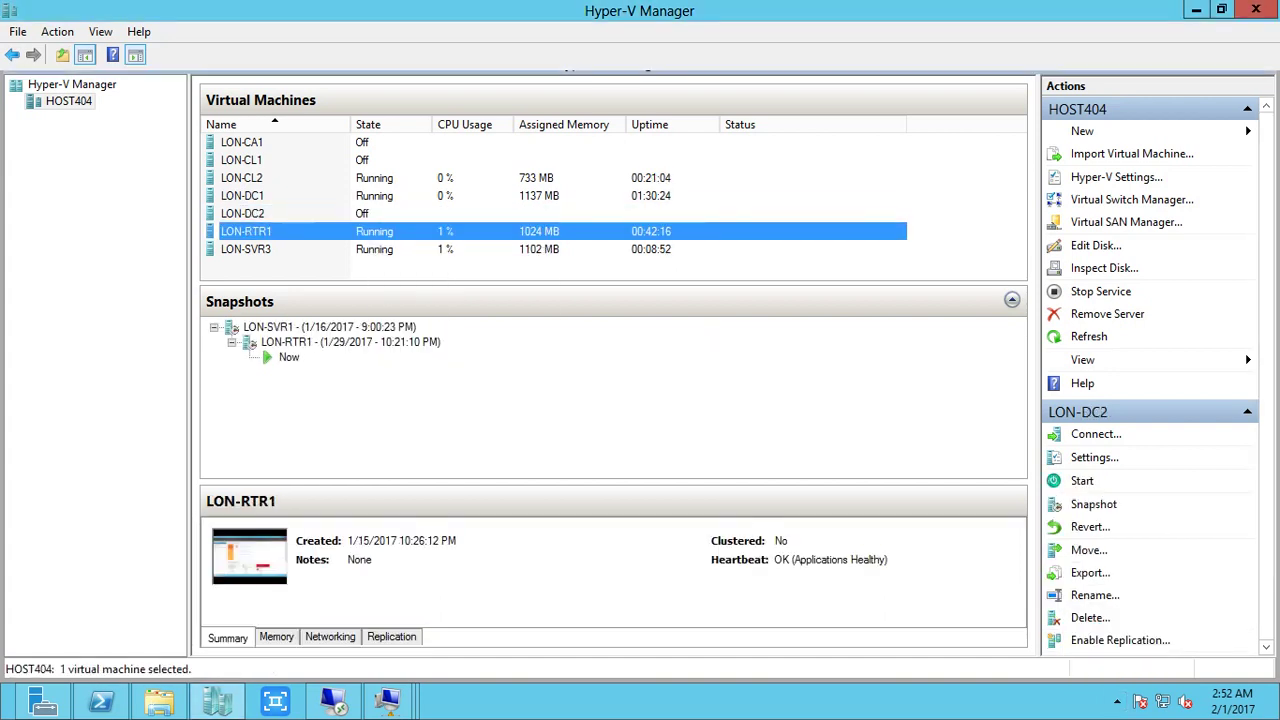
{"action": "right_click", "coordinate": [348, 228]}
{"action": "left_click", "coordinate": [385, 240]}
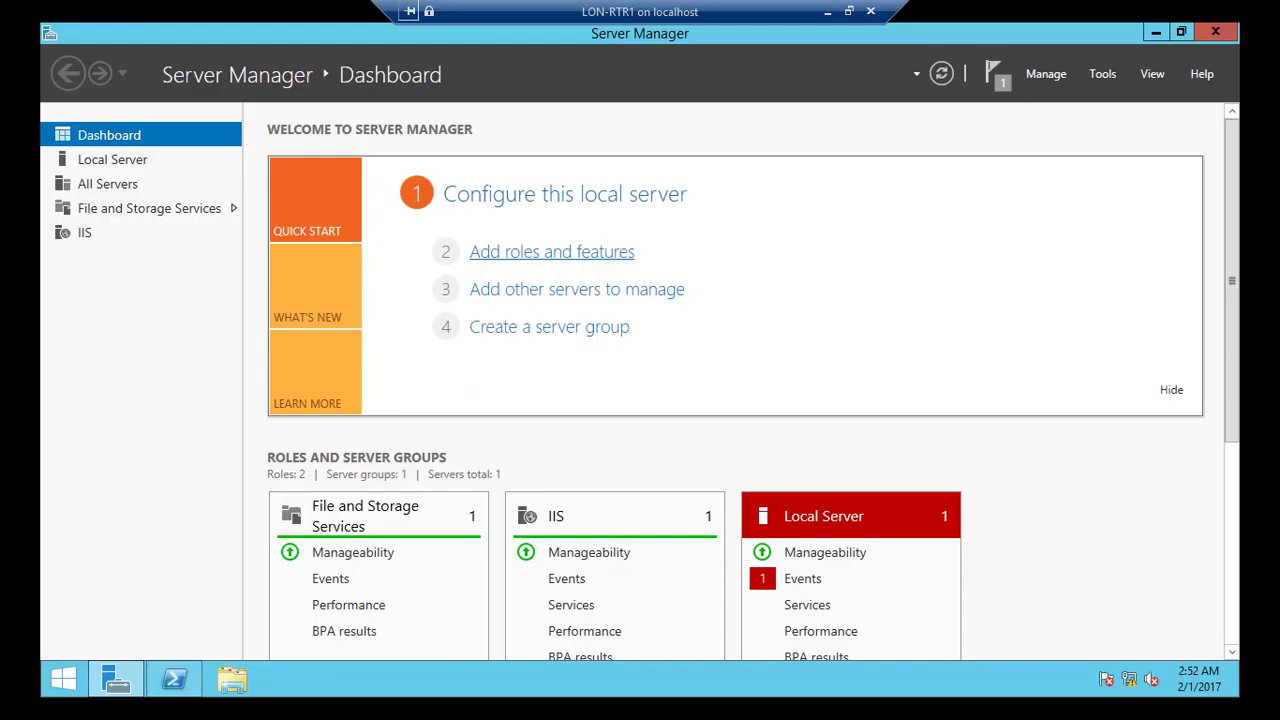
Start adding roles in Server Manager with a role-based installation on LON-RTR1.ADATUM.COM, up to the server role selection
{"action": "left_click", "coordinate": [551, 252]}
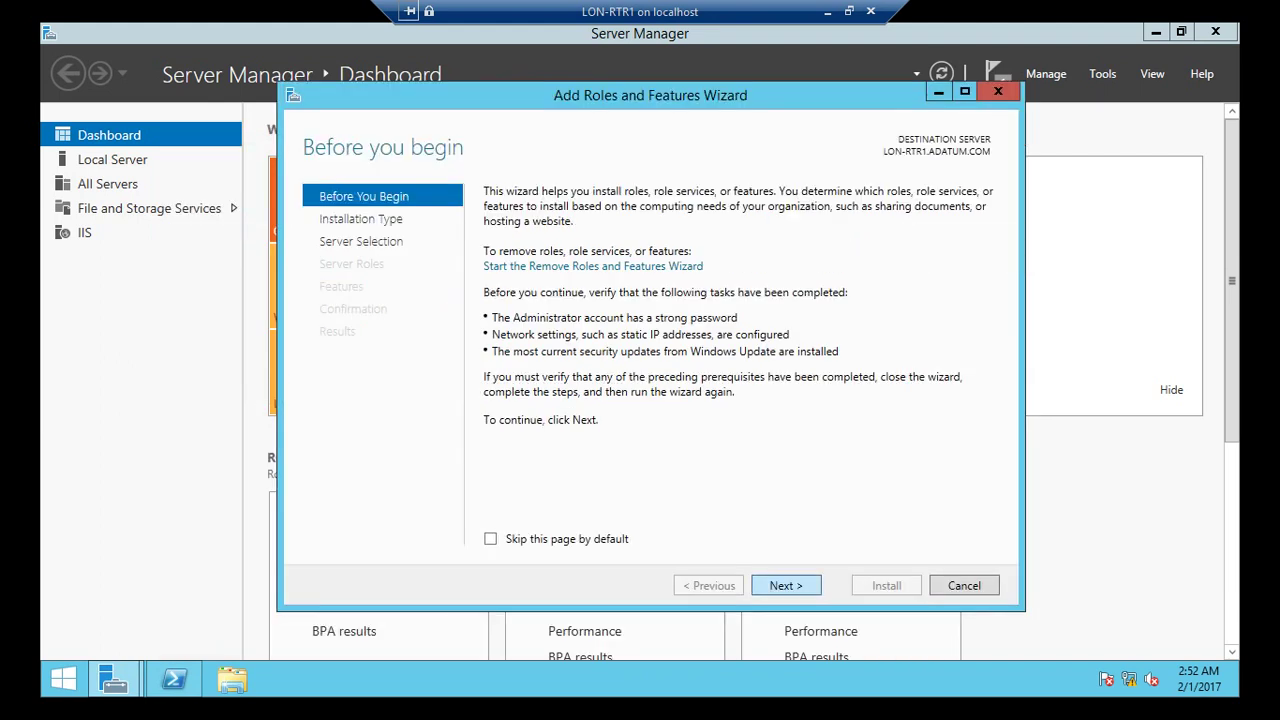
{"action": "key", "text": "Return"}
{"action": "key", "text": "Return"}
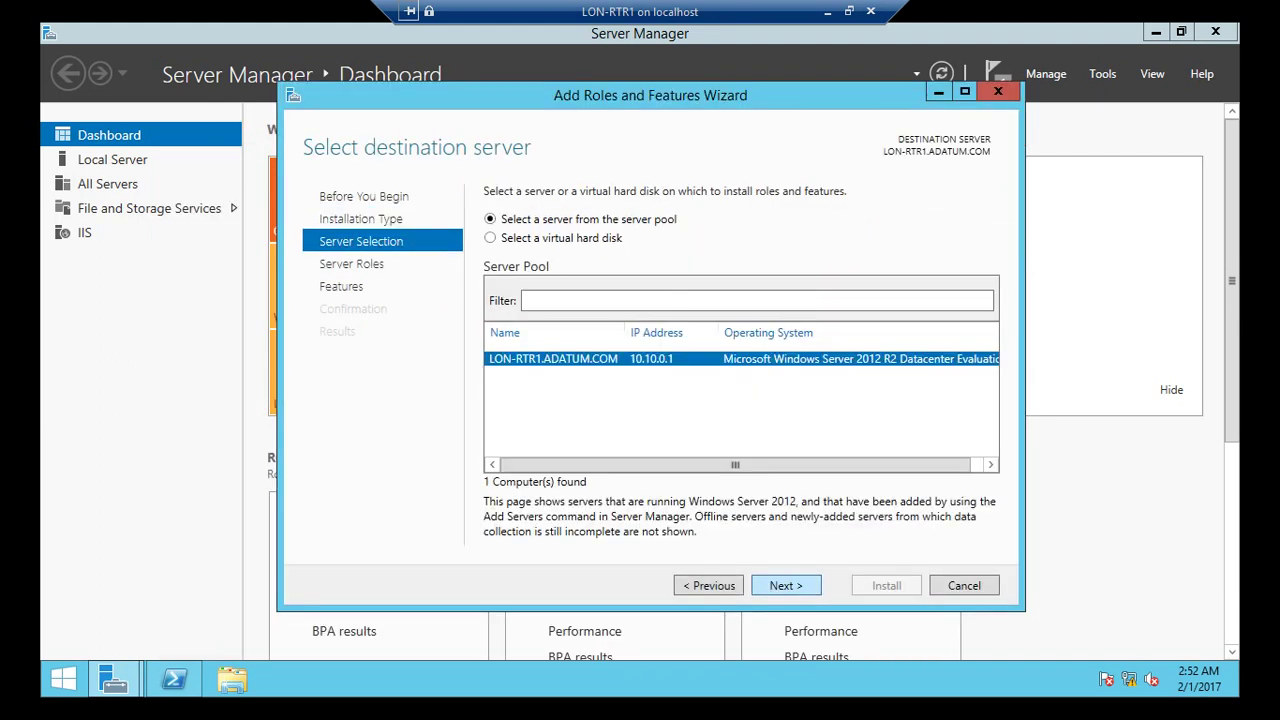
{"action": "key", "text": "Return"}
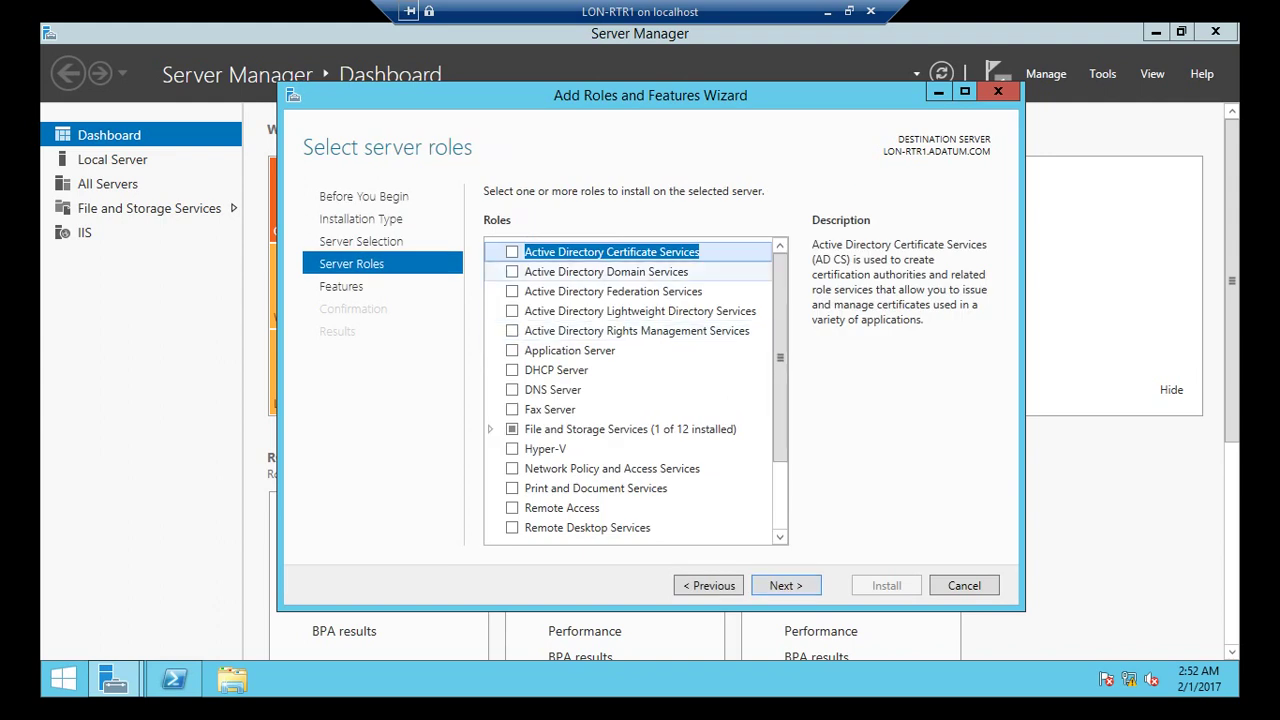
Select the Active Directory Certificate Services role with its required tools and proceed to its role services without adding other features
{"action": "key", "text": "space"}
{"action": "key", "text": "Return"}
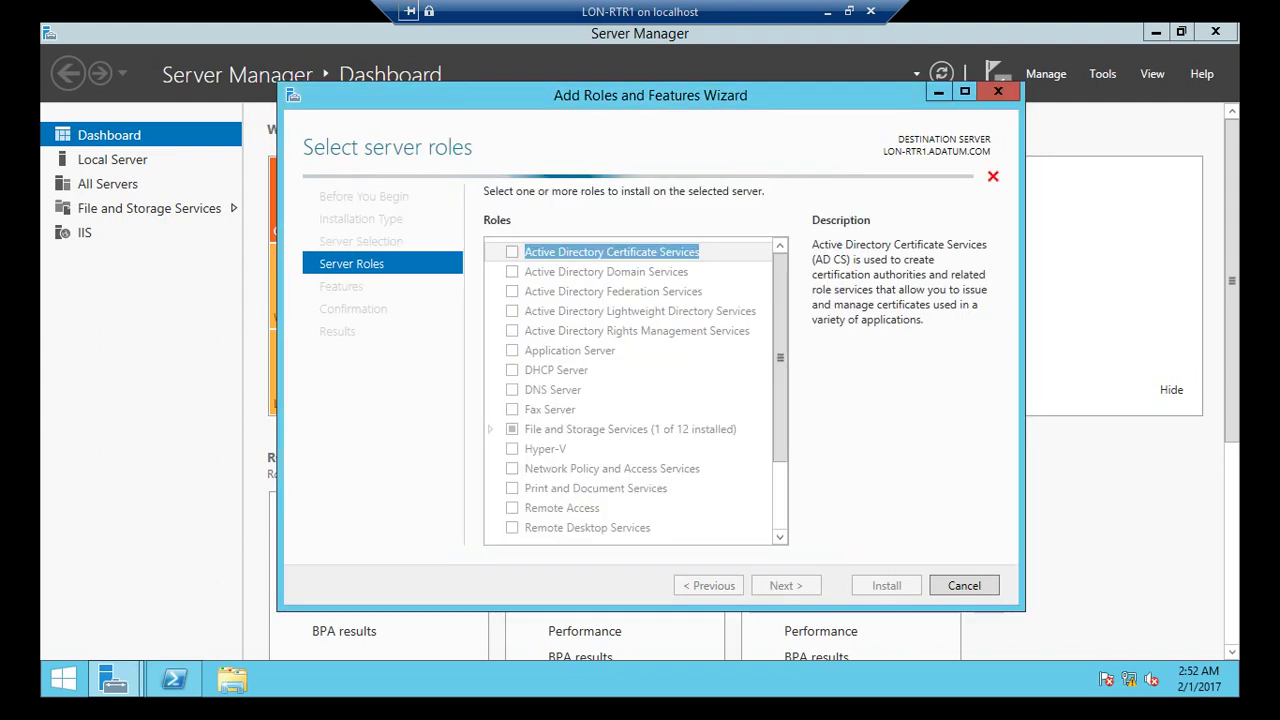
{"action": "key", "text": "Return"}
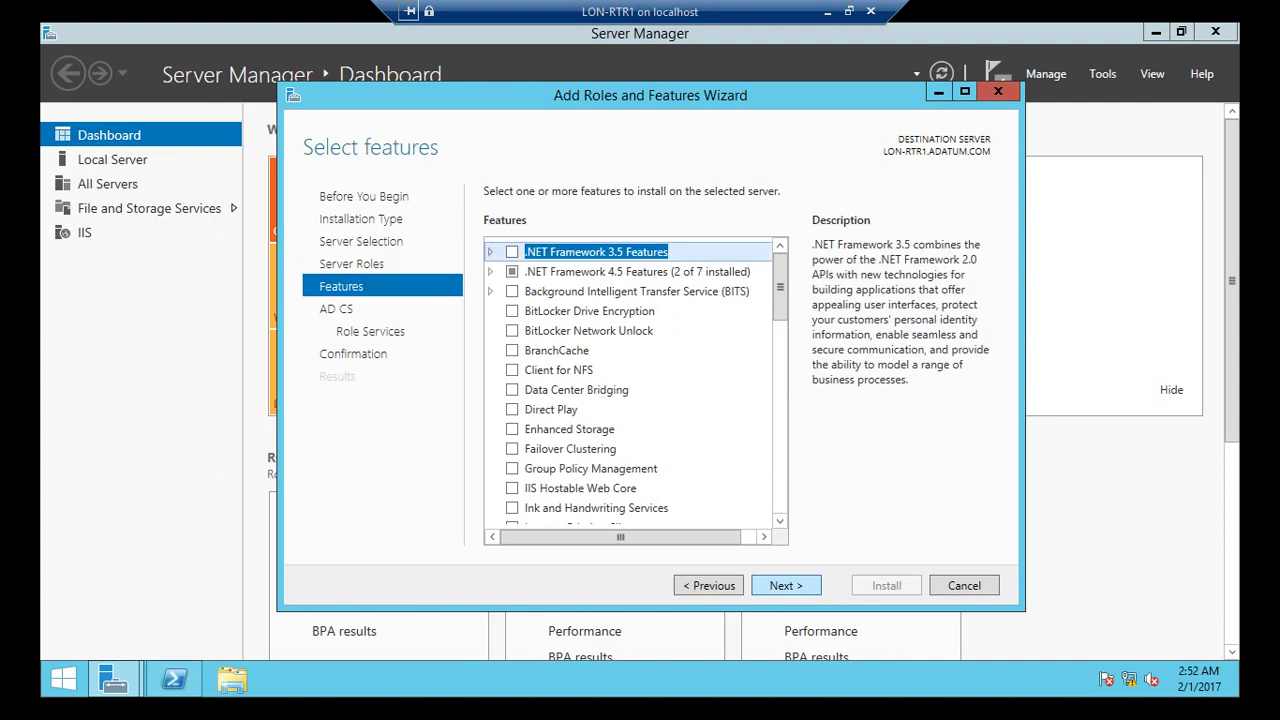
{"action": "key", "text": "Return"}
{"action": "key", "text": "Return"}
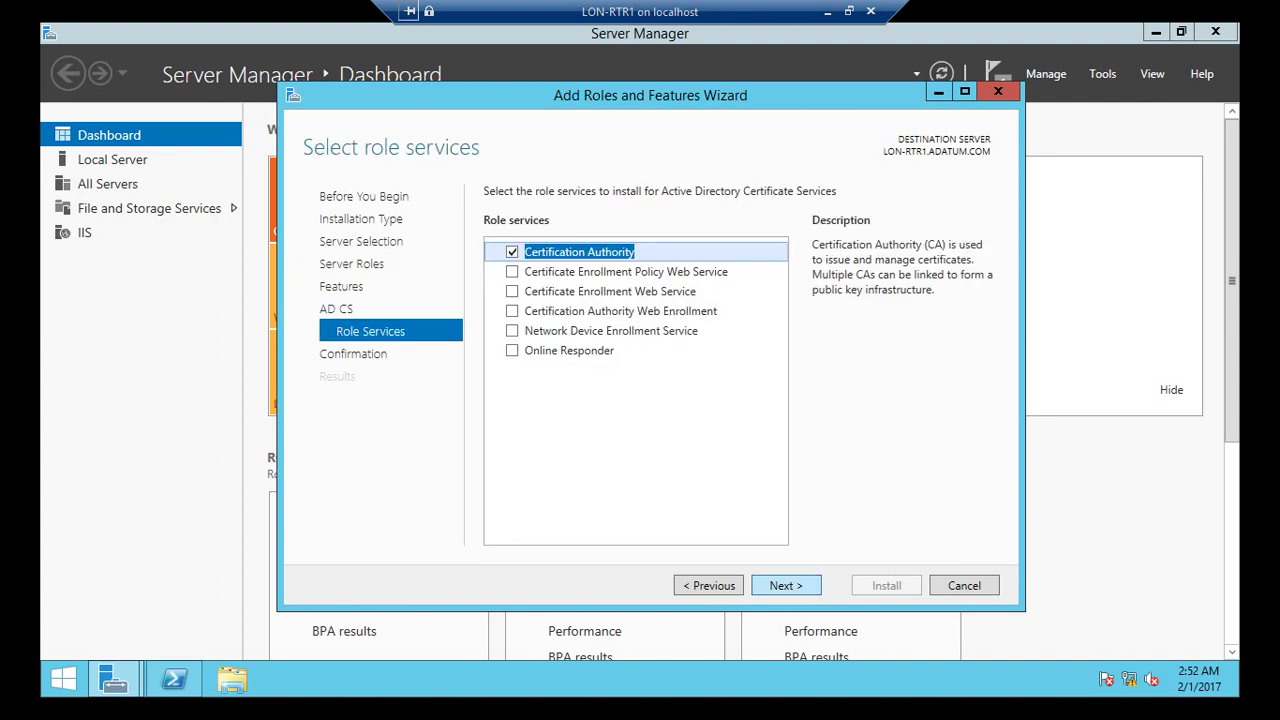
Deselect Certification Authority and select only the Online Responder role service with its required features and management tools
{"action": "left_click", "coordinate": [512, 251]}
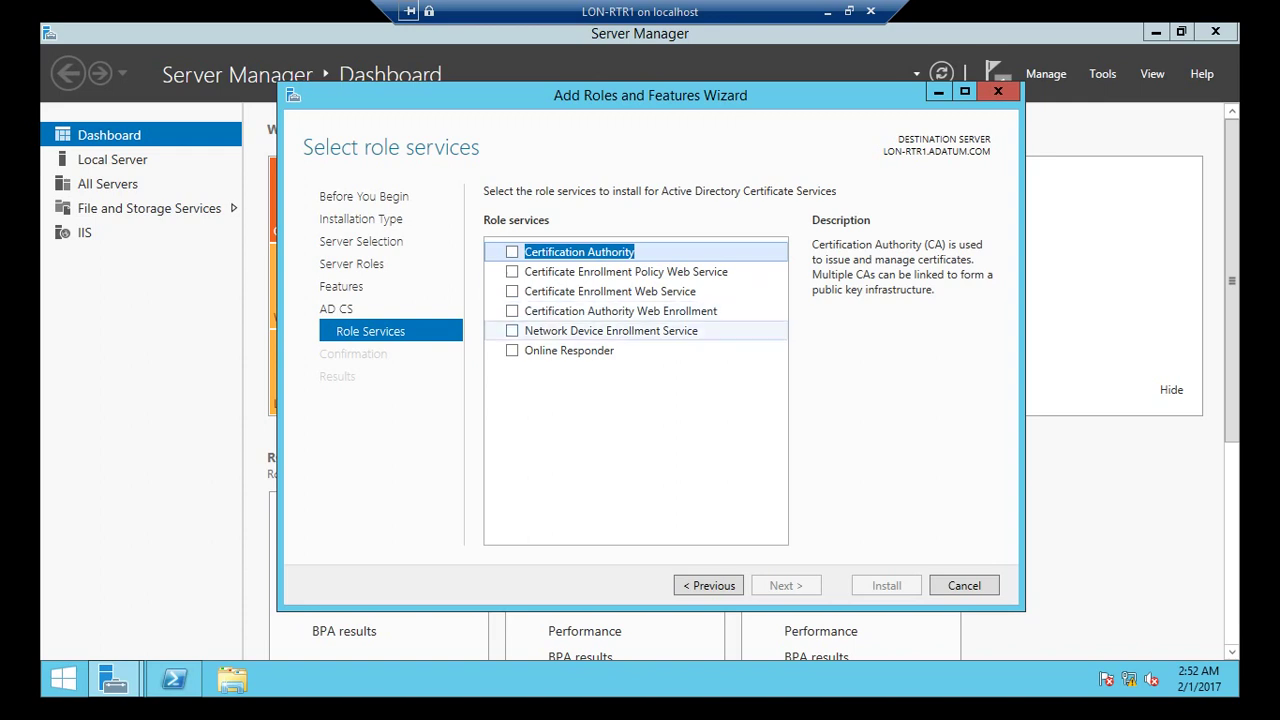
{"action": "left_click", "coordinate": [512, 350]}
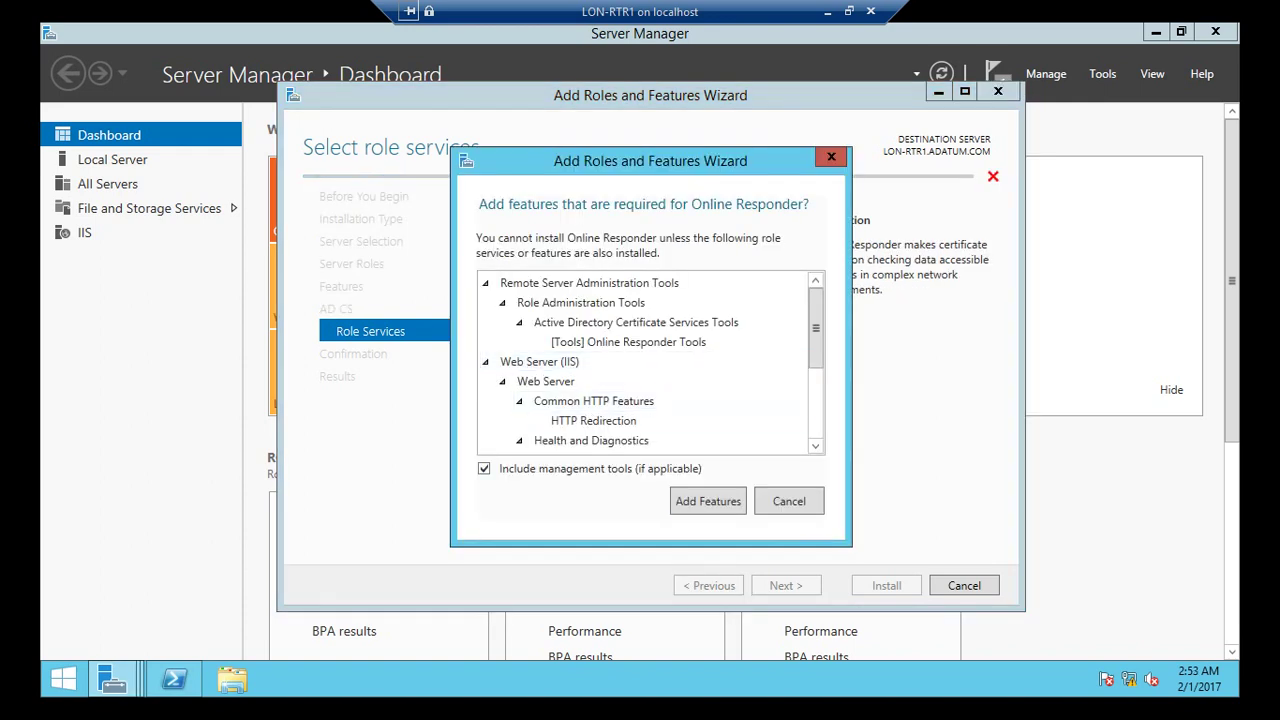
{"action": "key", "text": "Return"}
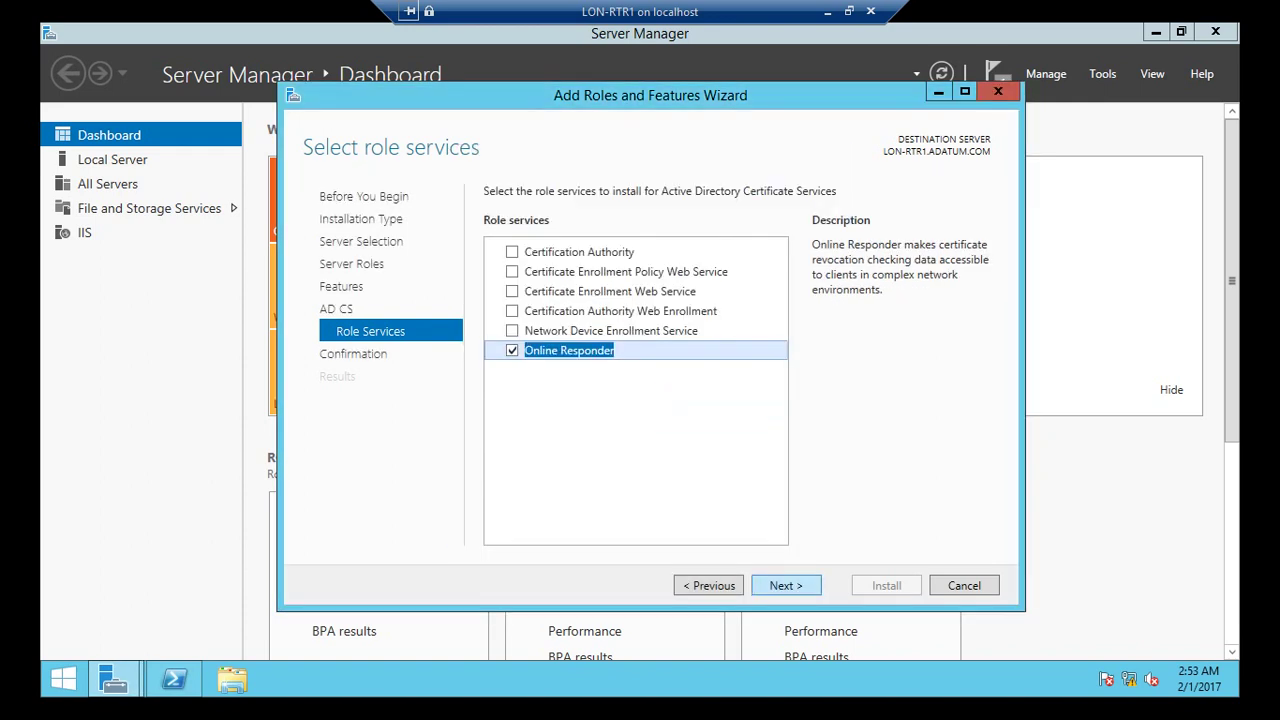
{"action": "key", "text": "Return"}
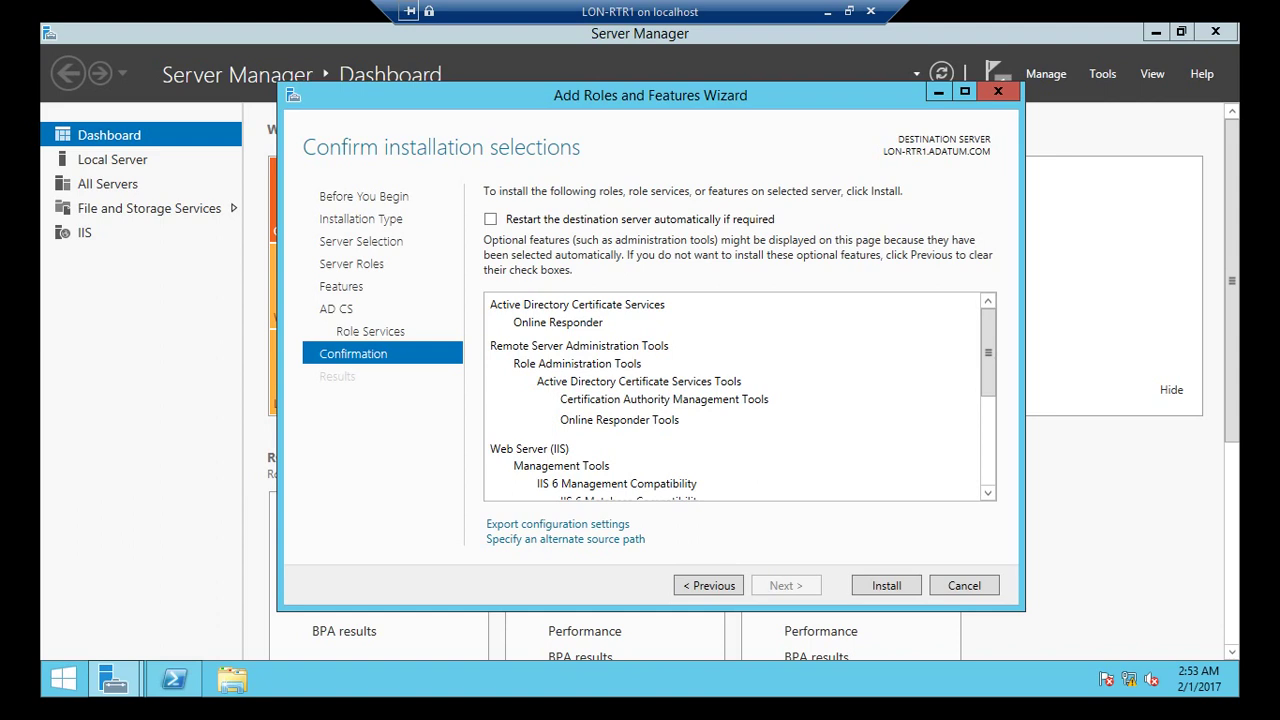
Respond to the automatic restart option for LON-RTR1 and install the Online Responder role service
{"action": "key", "text": "alt+r"}
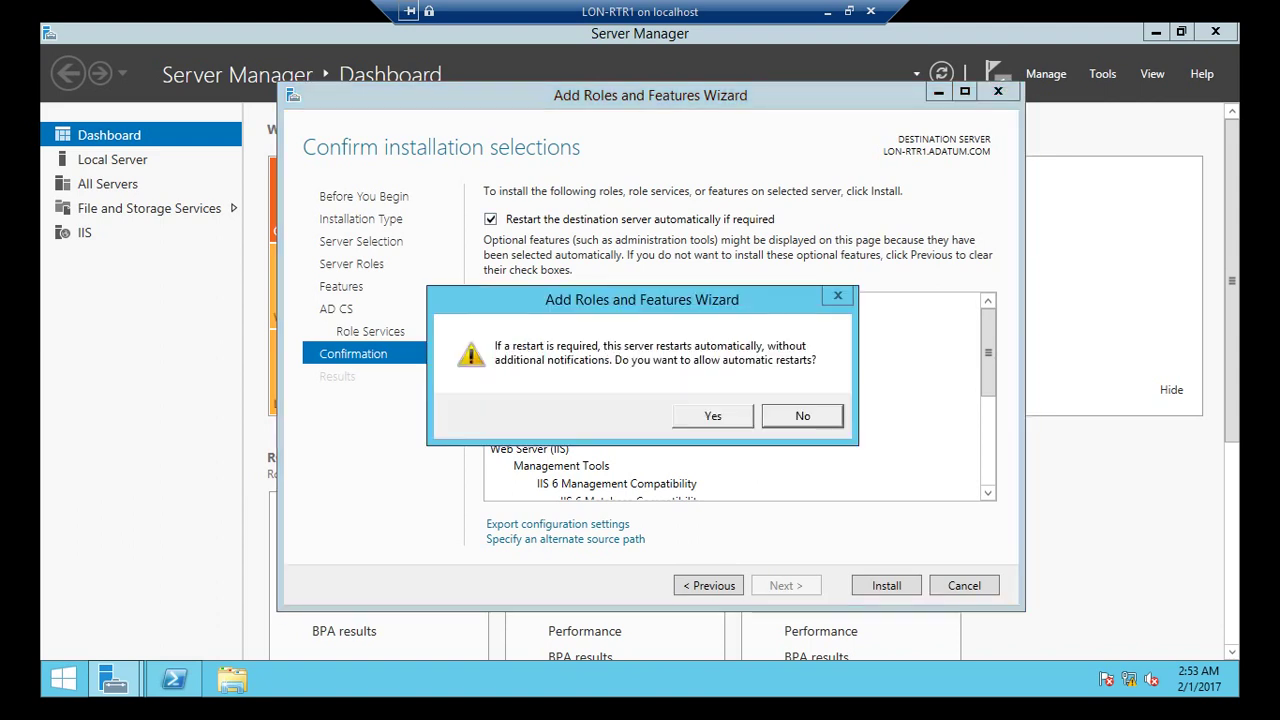
{"action": "key", "text": "Return"}
{"action": "key", "text": "Return"}
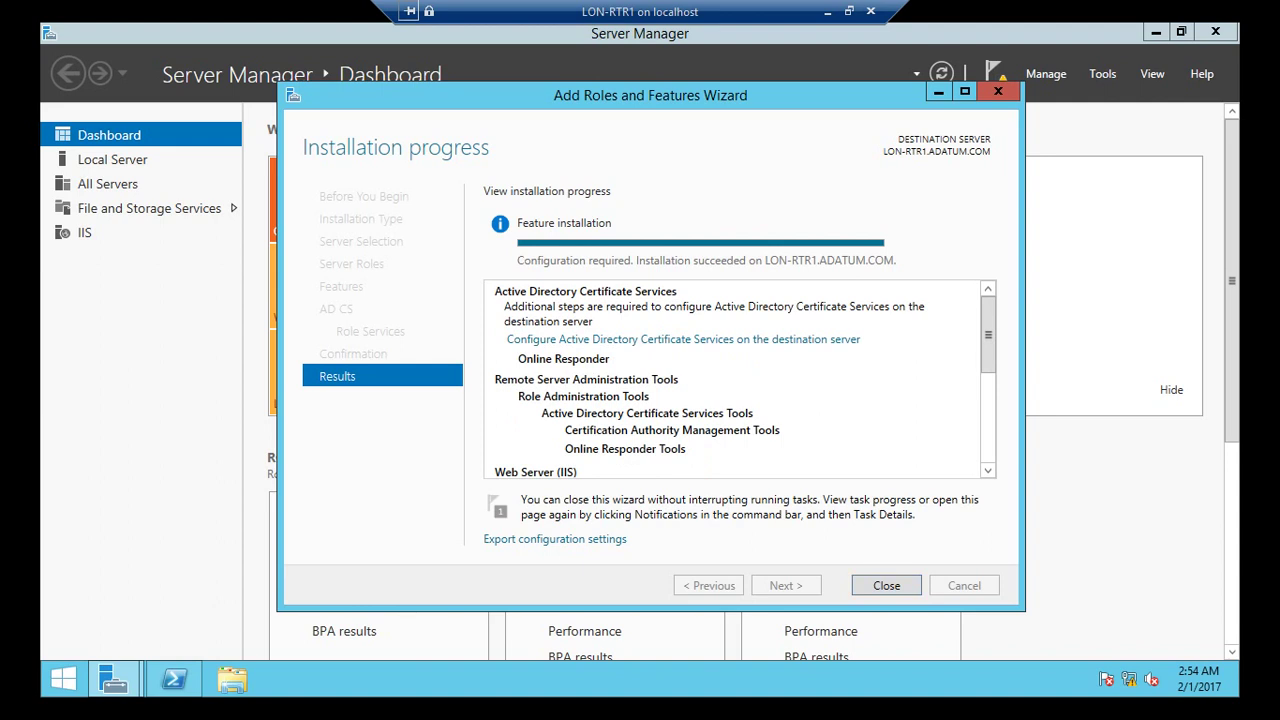
Configure the Online Responder role service on LON-RTR1 with the existing administrator credentials and close both wizards
{"action": "left_click", "coordinate": [683, 339]}
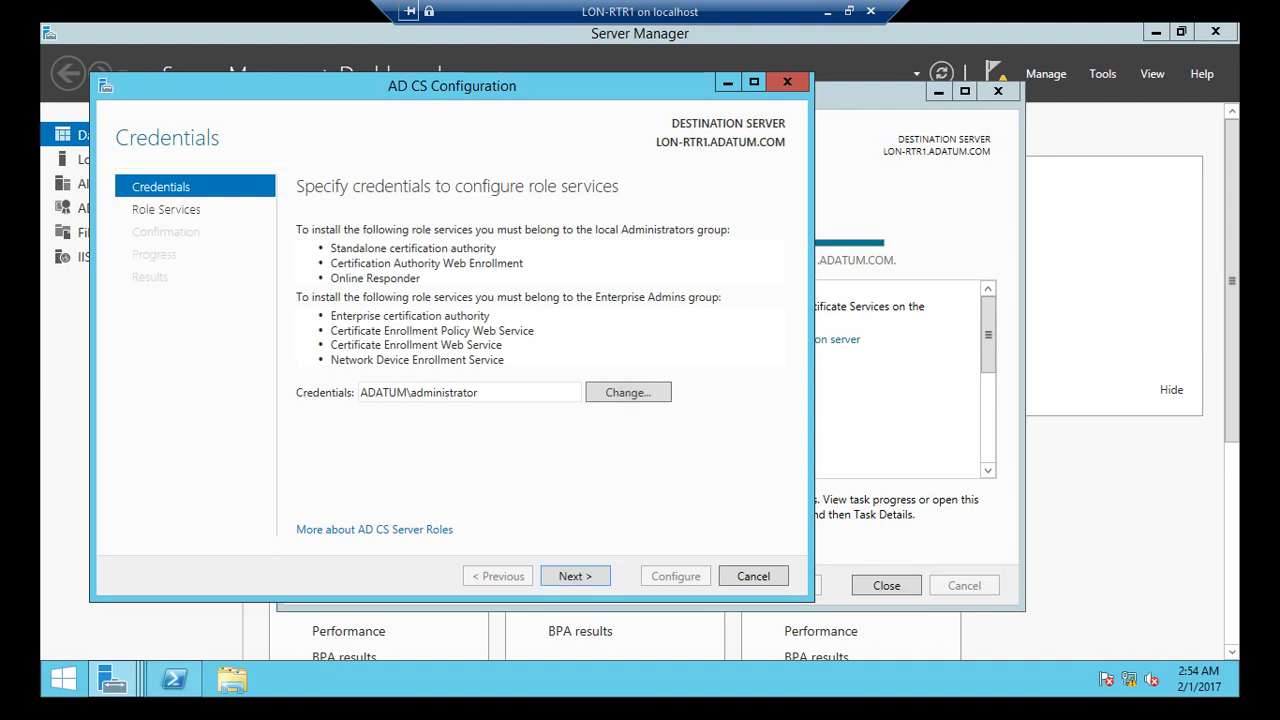
{"action": "key", "text": "Return"}
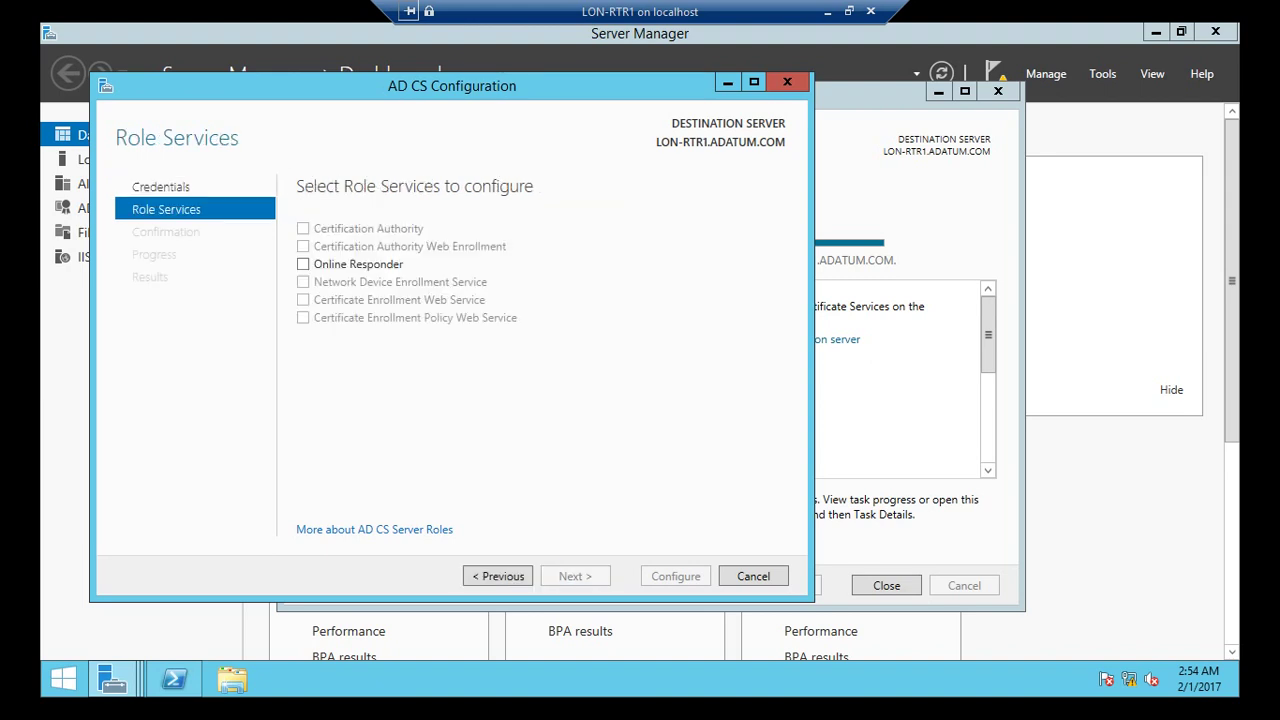
{"action": "key", "text": "space"}
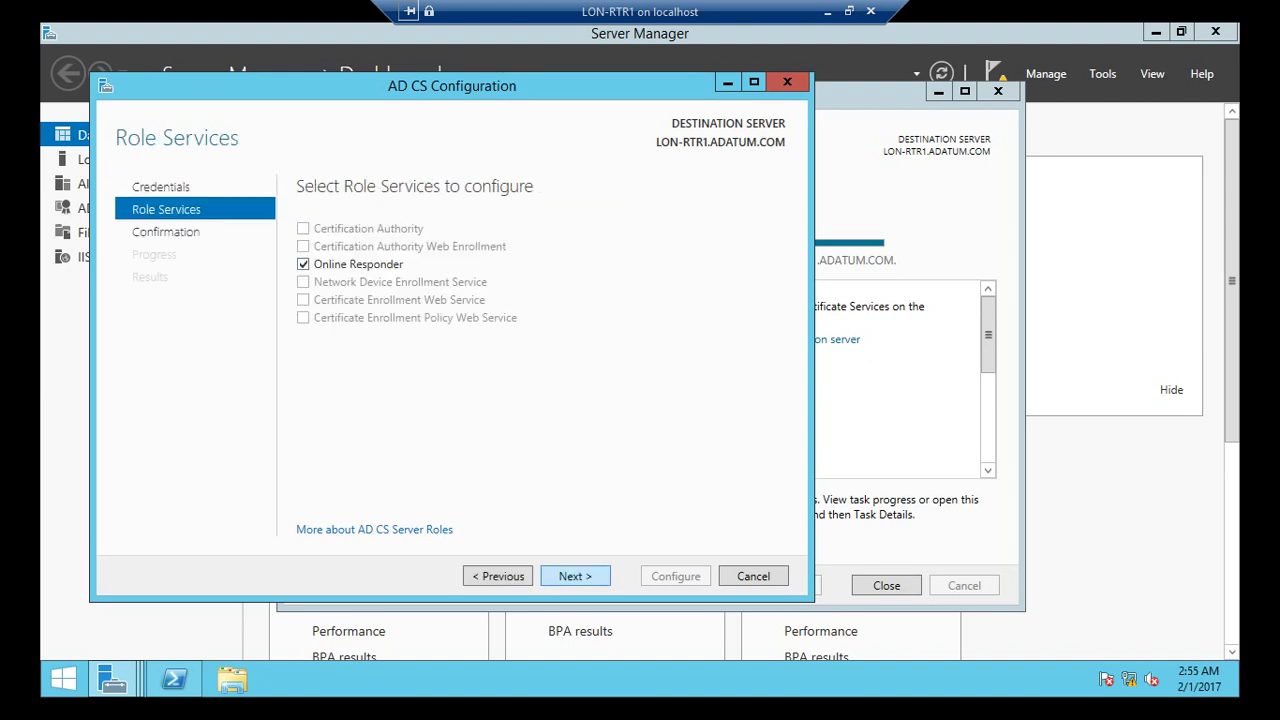
{"action": "key", "text": "Return"}
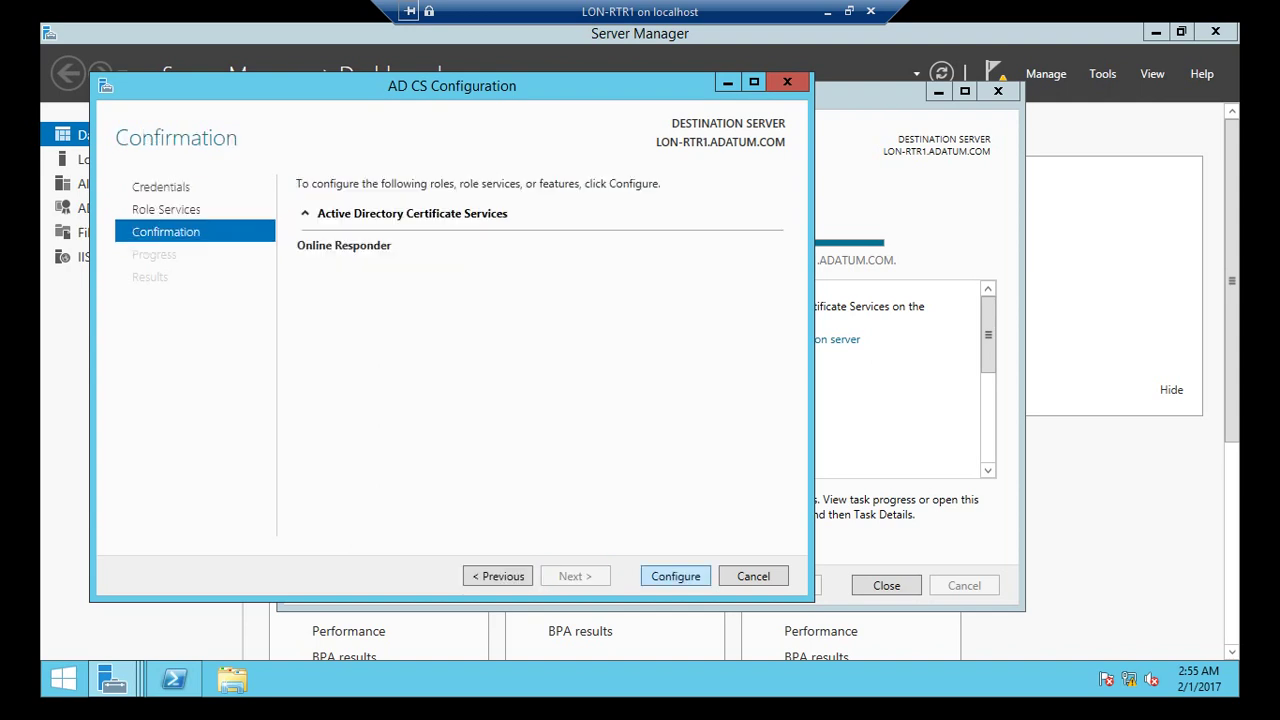
{"action": "key", "text": "Return"}
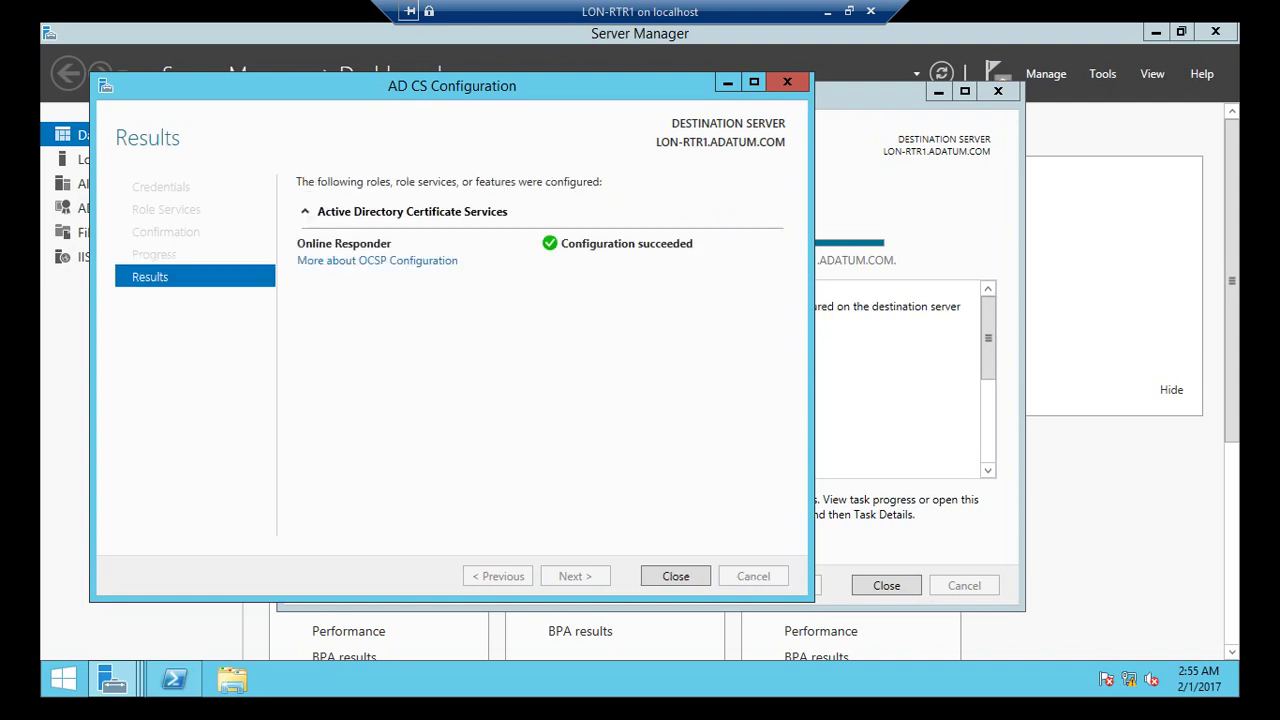
{"action": "key", "text": "Return"}
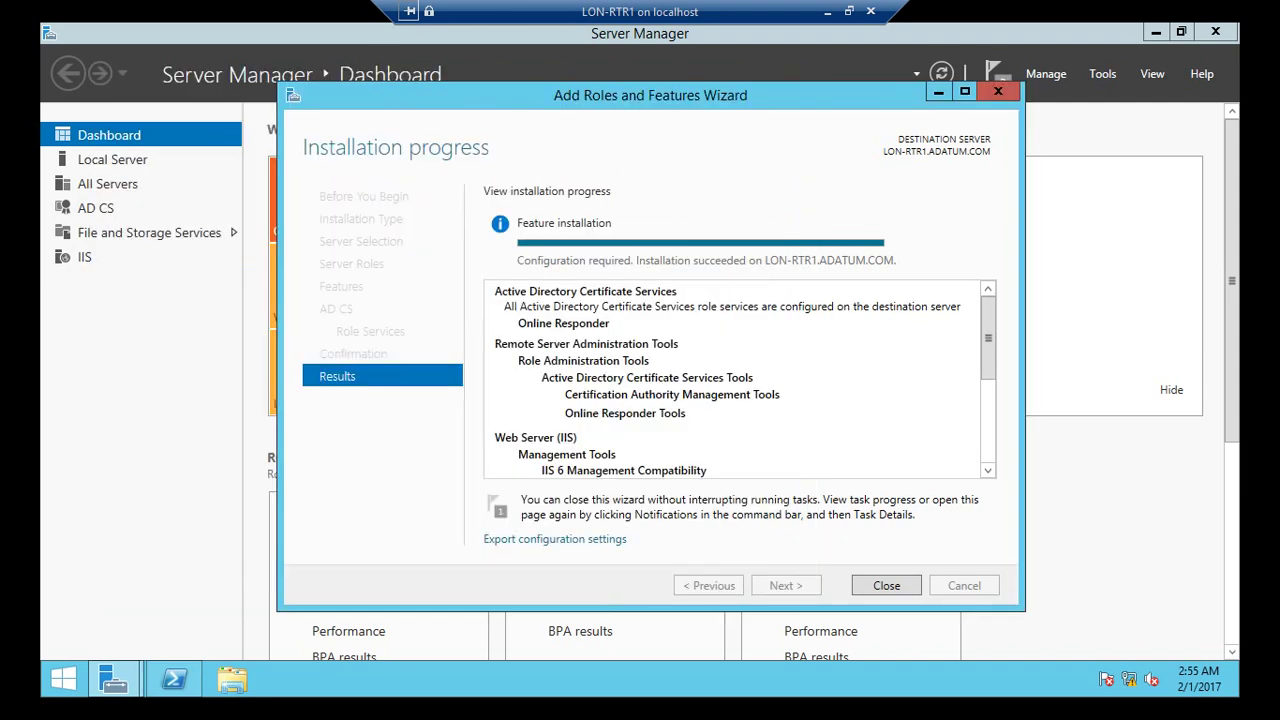
{"action": "key", "text": "Return"}
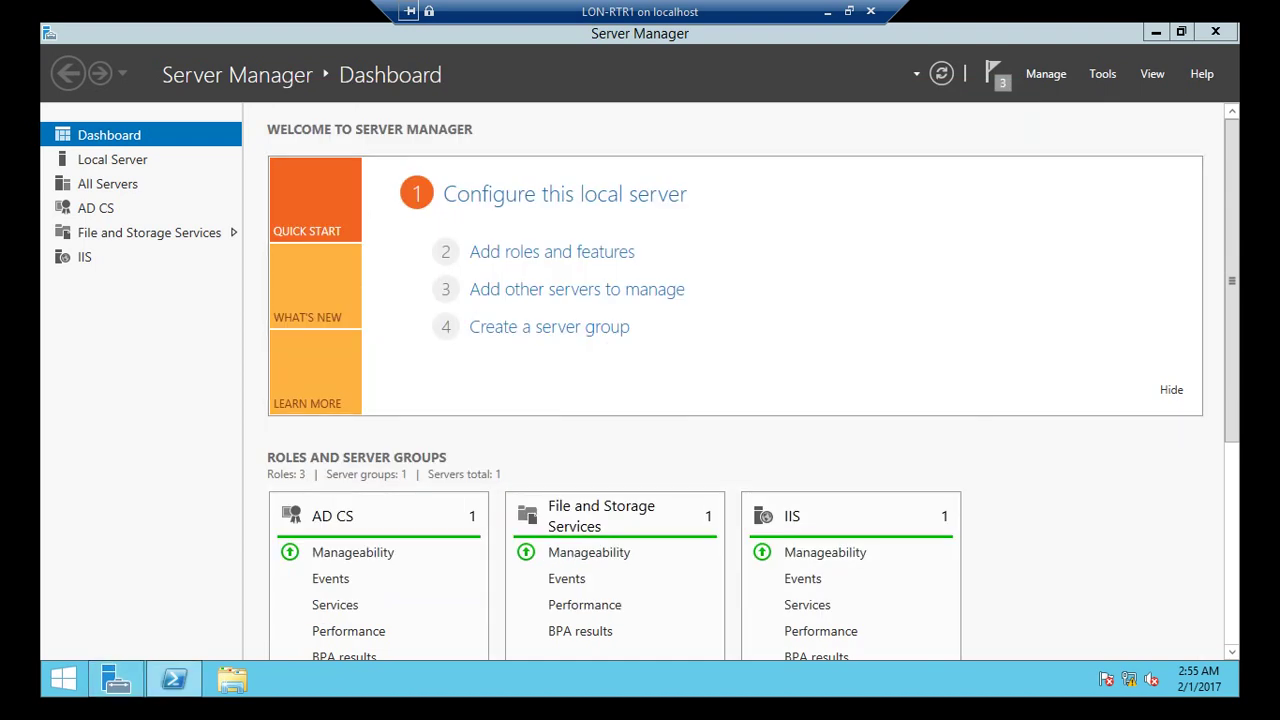
Switch to the LON-SVR3 virtual machine and leave only the Certification Authority console on its desktop, with Server Manager minimized
{"action": "left_click", "coordinate": [827, 11]}
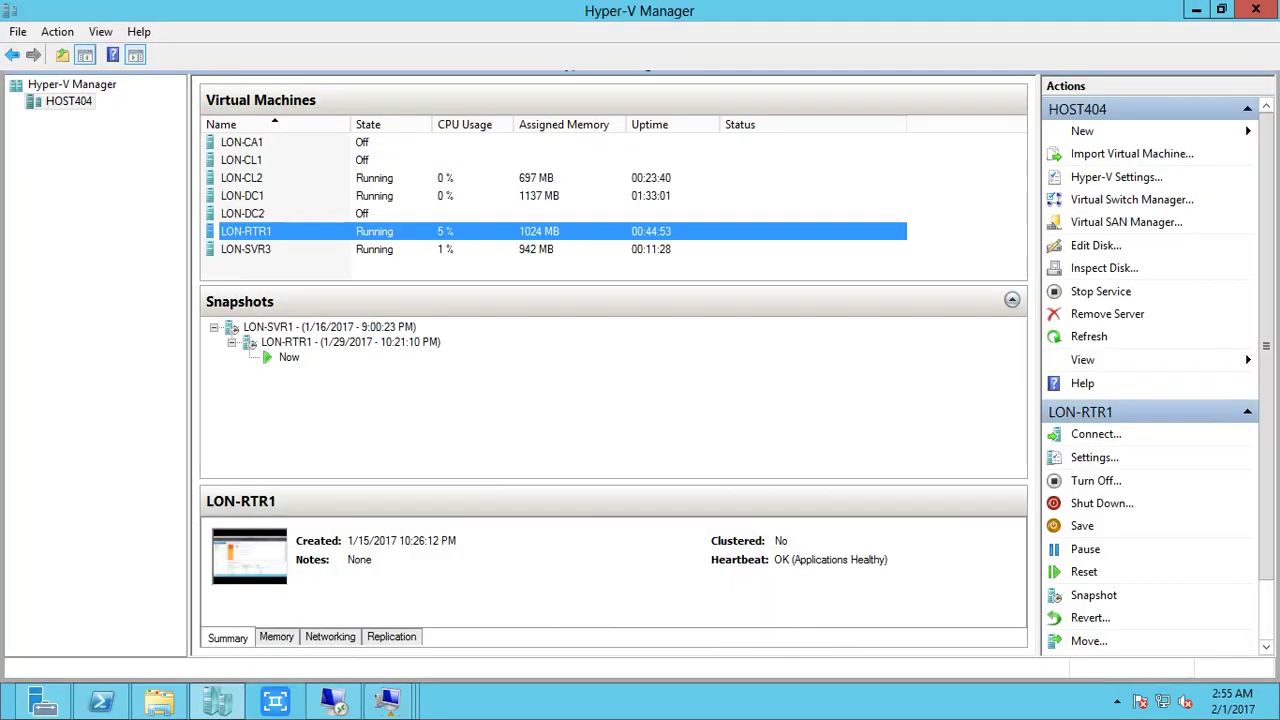
{"action": "right_click", "coordinate": [350, 249]}
{"action": "left_click", "coordinate": [400, 263]}
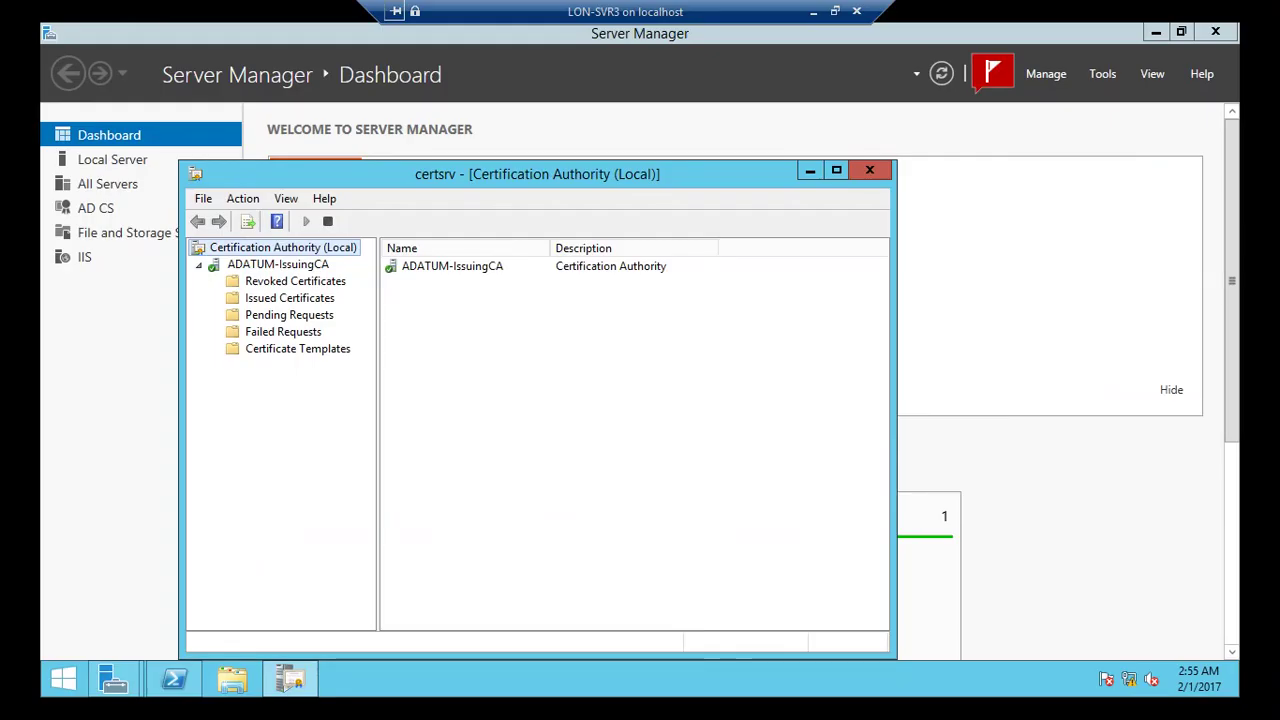
{"action": "right_click", "coordinate": [257, 264]}
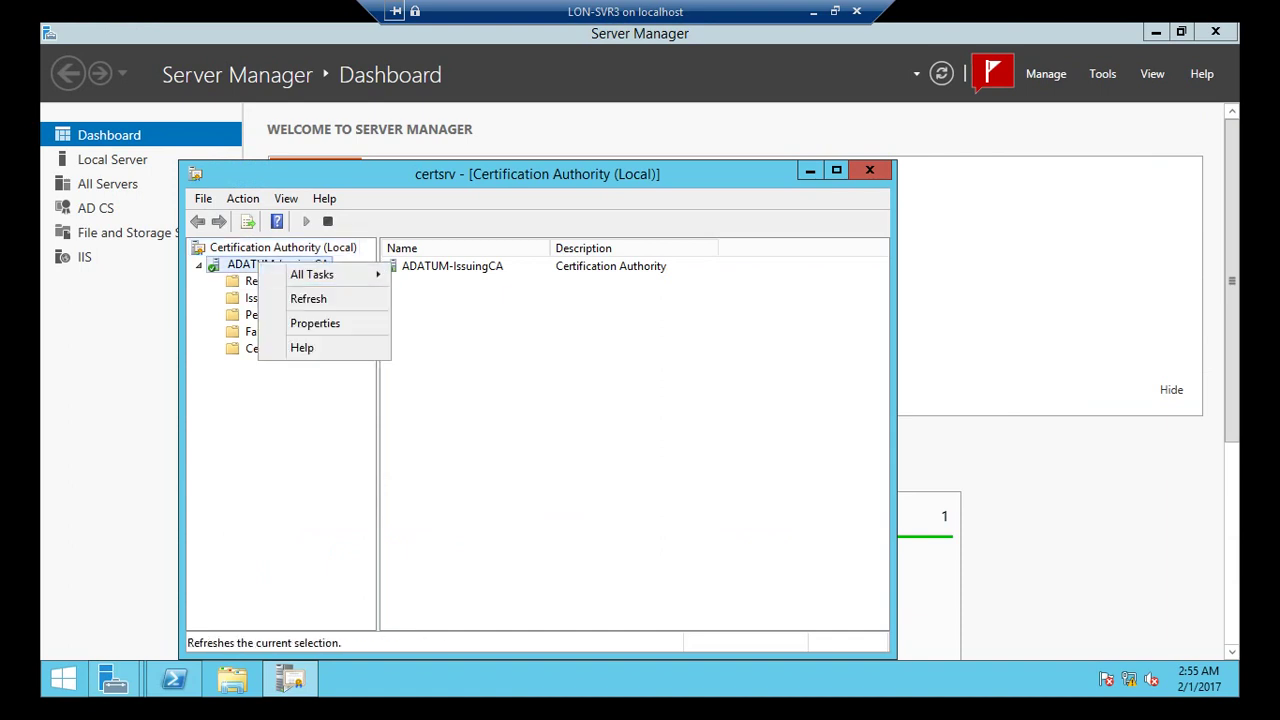
{"action": "left_click", "coordinate": [315, 323]}
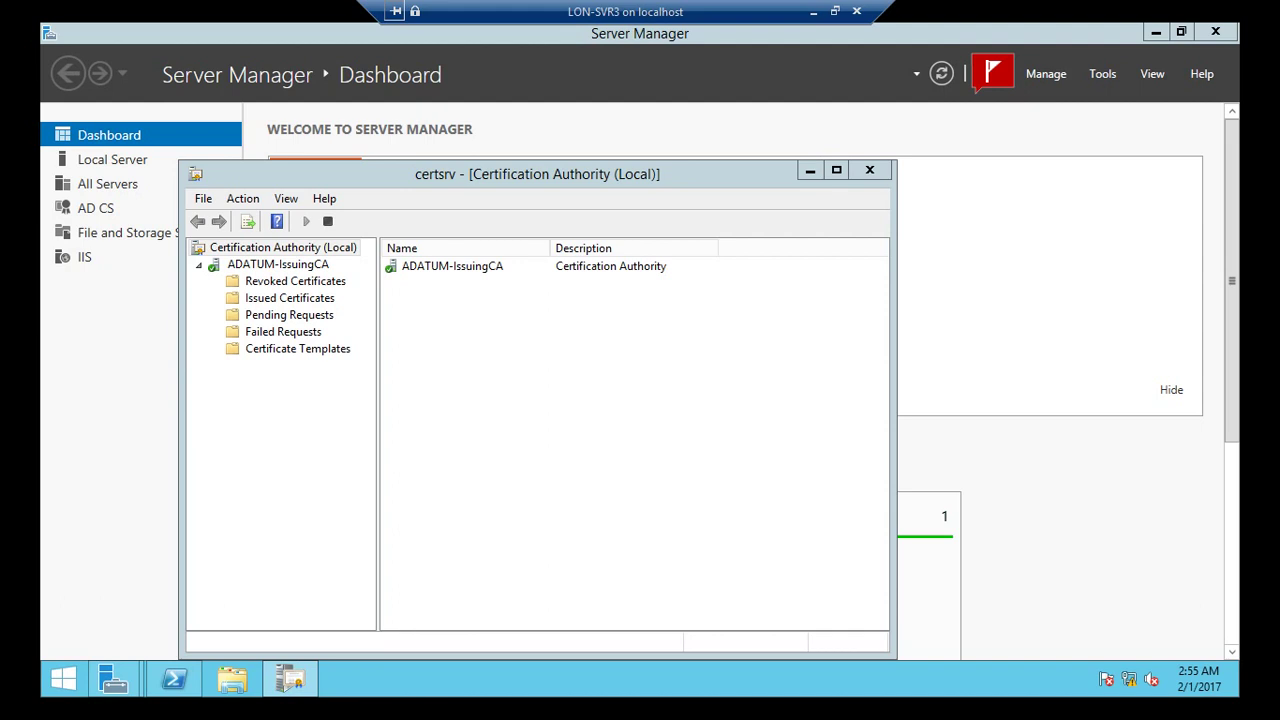
{"action": "left_click_drag", "start_coordinate": [586, 181], "coordinate": [666, 120]}
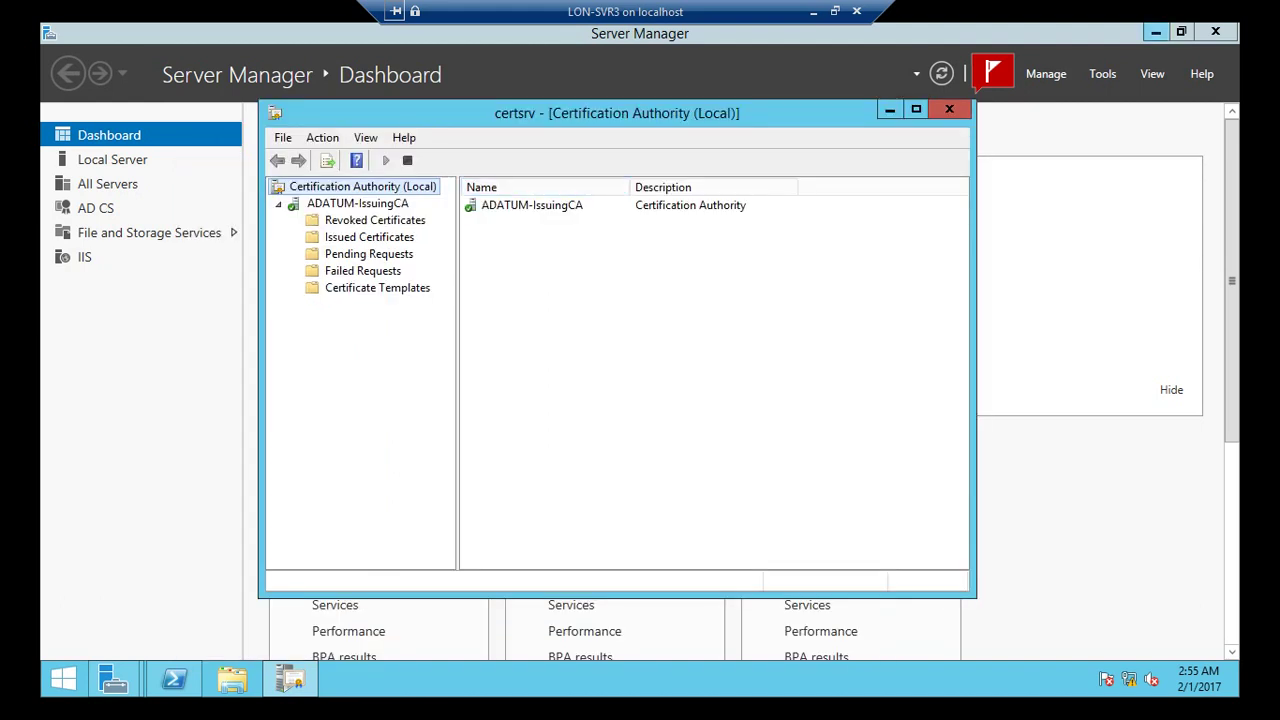
{"action": "left_click", "coordinate": [1156, 32]}
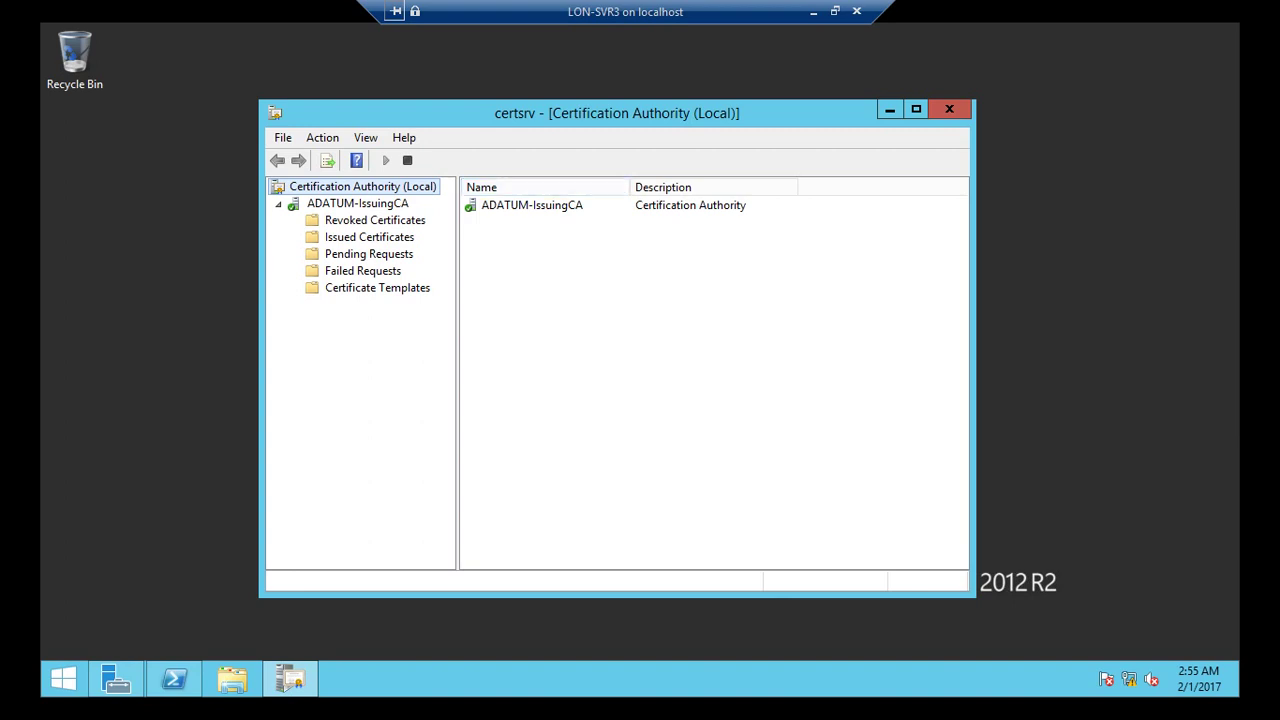
Open the extension settings in the ADATUM-IssuingCA properties and select the Authority Information Access (AIA) extension
{"action": "left_click", "coordinate": [356, 203]}
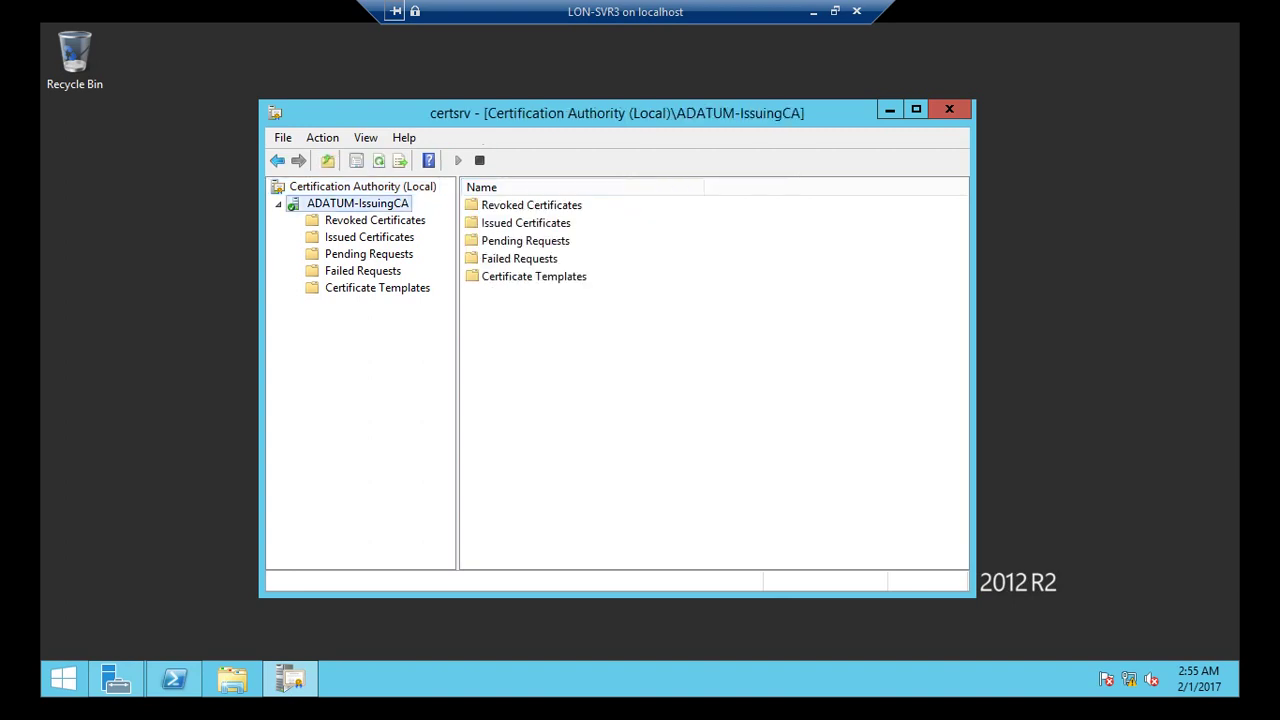
{"action": "key", "text": "alt+Return"}
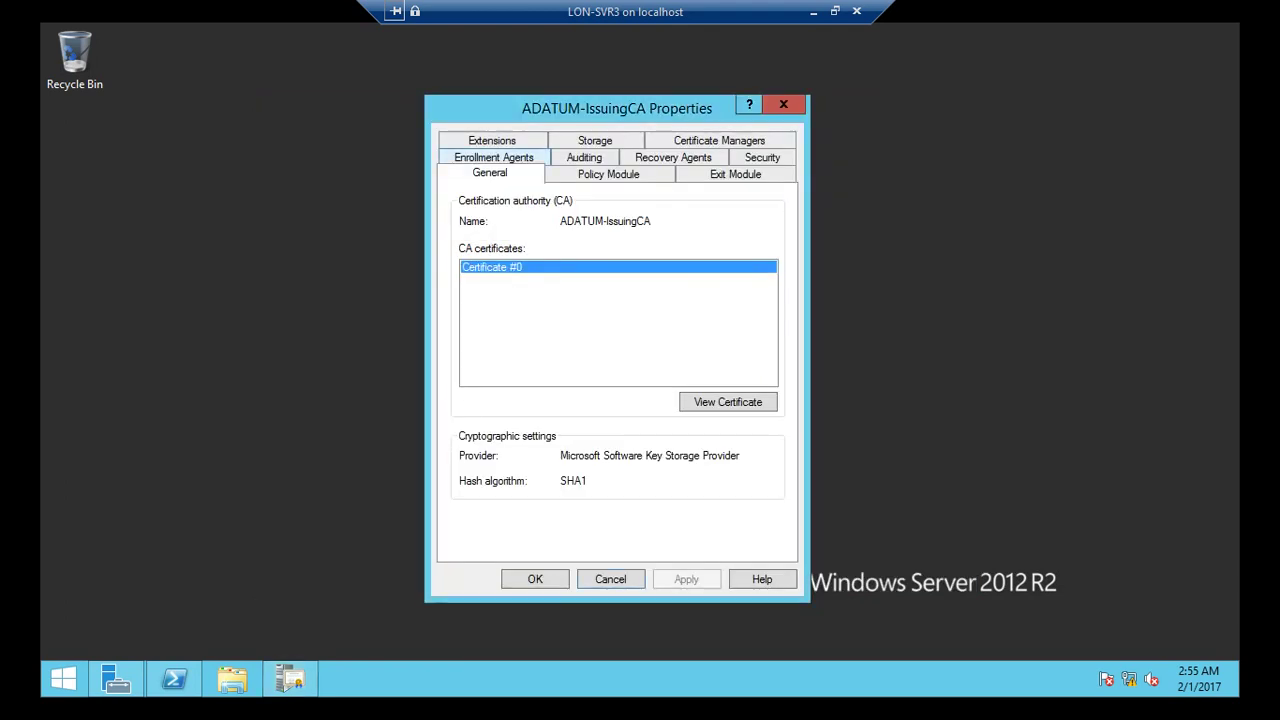
{"action": "left_click", "coordinate": [492, 140]}
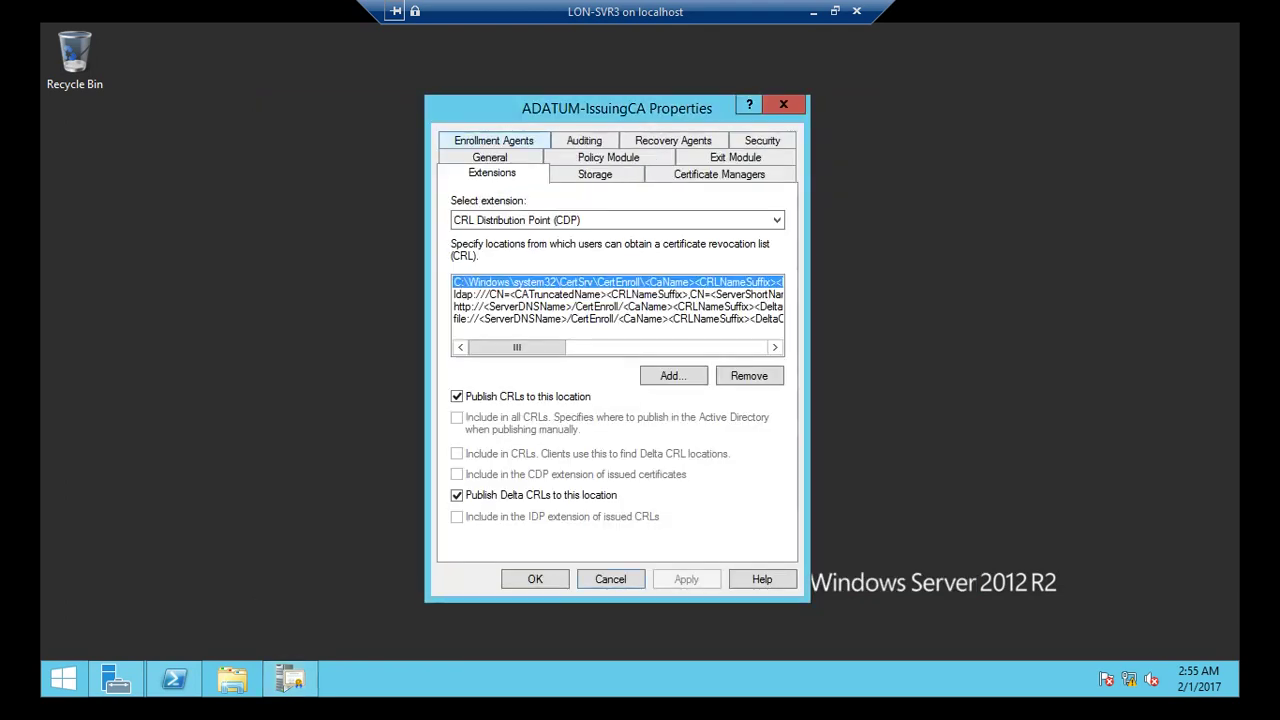
{"action": "left_click", "coordinate": [673, 375]}
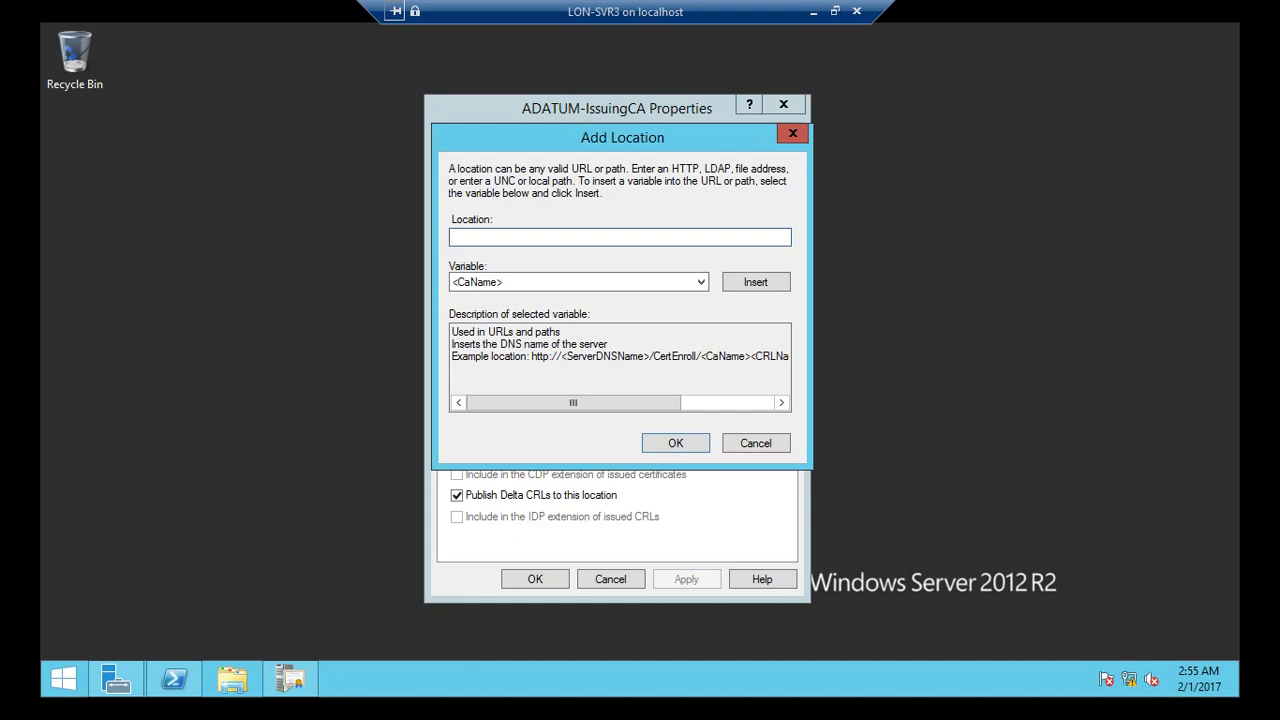
{"action": "key", "text": "Escape"}
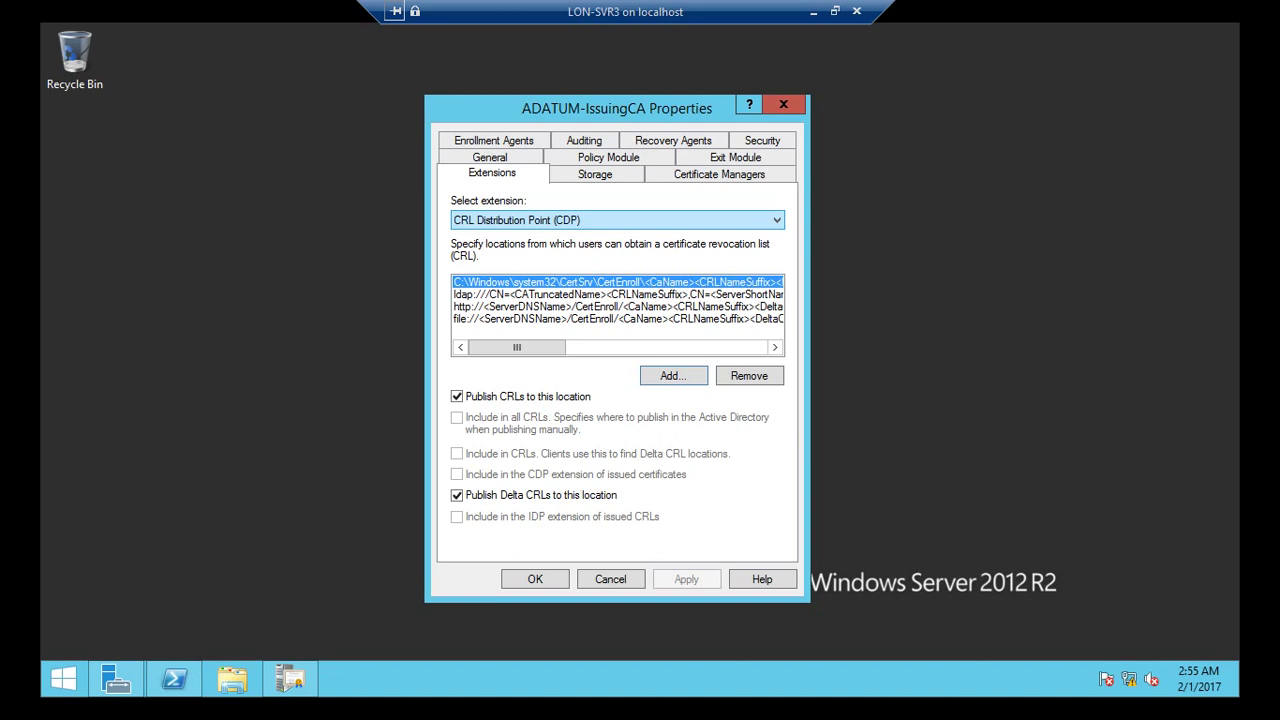
{"action": "left_click", "coordinate": [617, 220]}
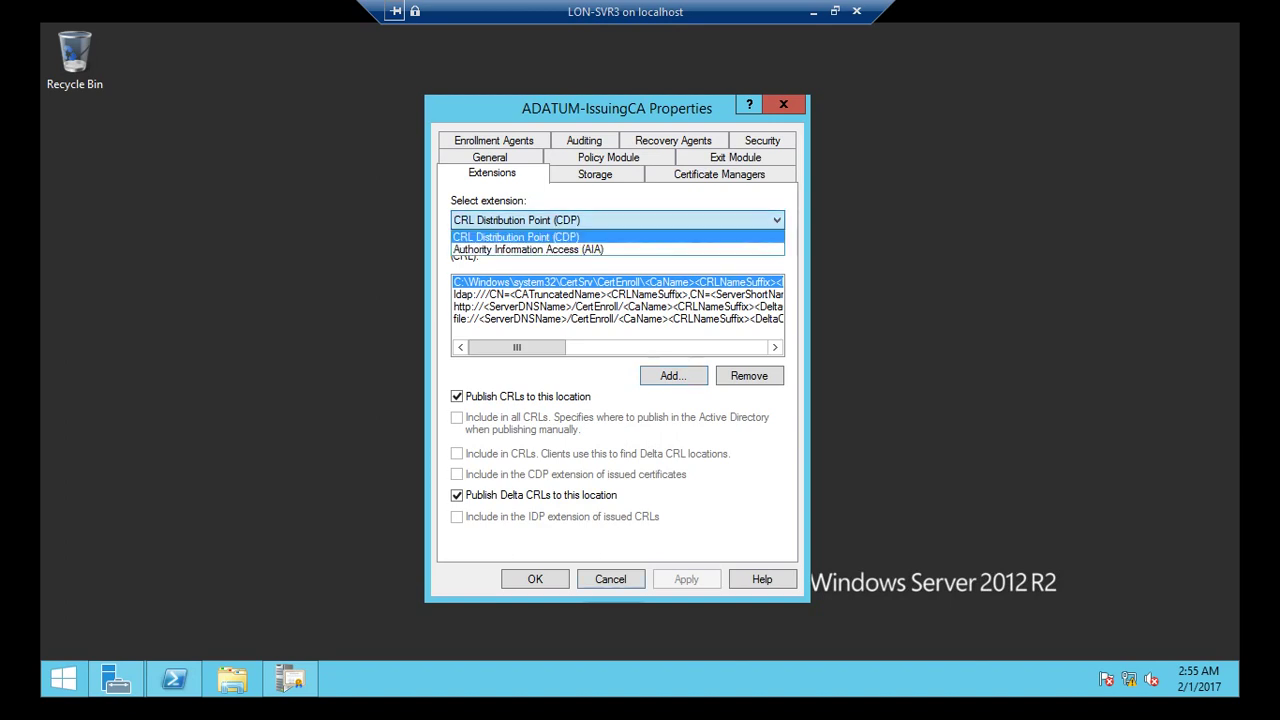
{"action": "left_click", "coordinate": [528, 249]}
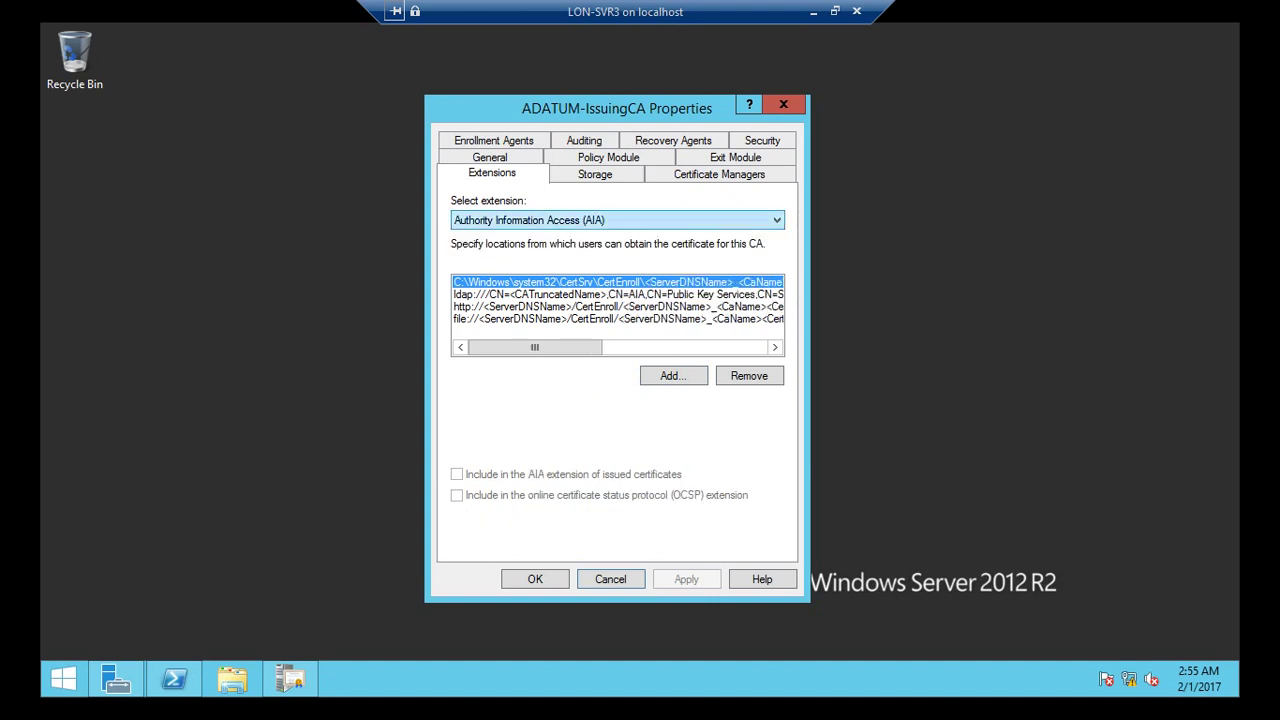
{"action": "left_click", "coordinate": [673, 375]}
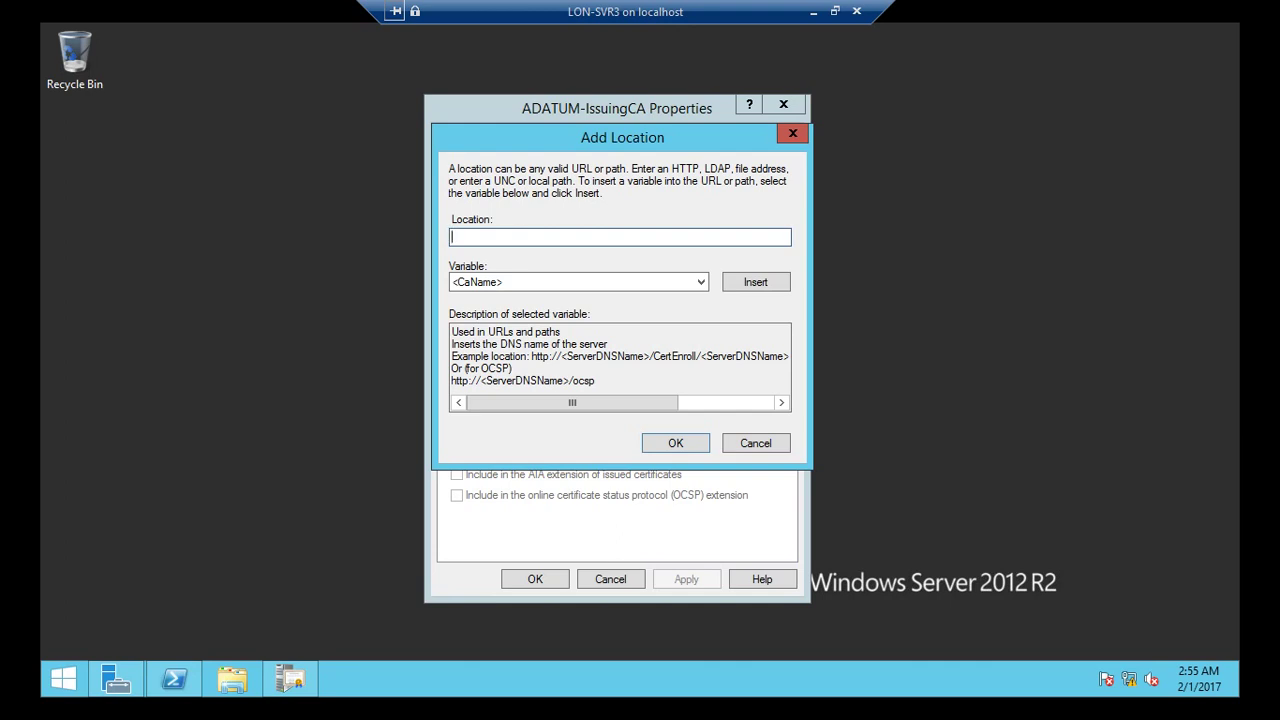
{"action": "type", "text": "http://lon-"}
{"action": "key", "text": "BackSpace"}
{"action": "key", "text": "BackSpace"}
{"action": "key", "text": "BackSpace"}
{"action": "type", "text": "LON-"}
{"action": "type", "text": "RTR1/OCSP"}
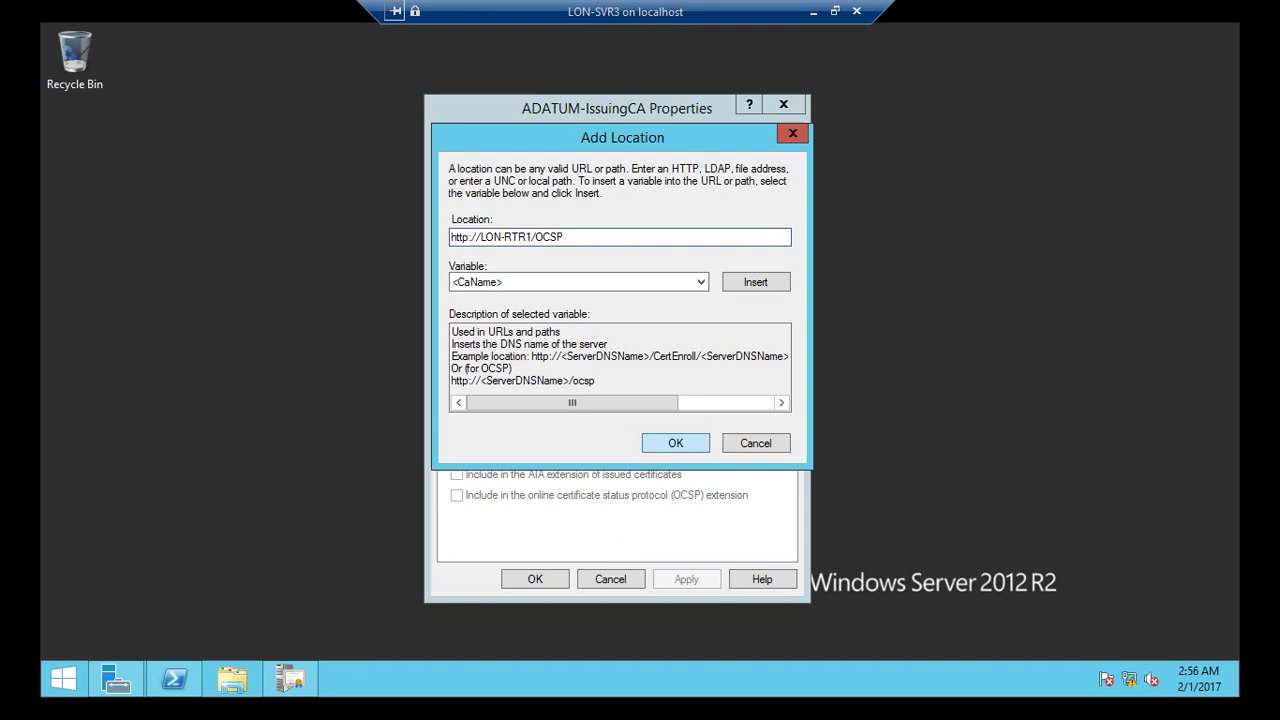
{"action": "left_click", "coordinate": [675, 443]}
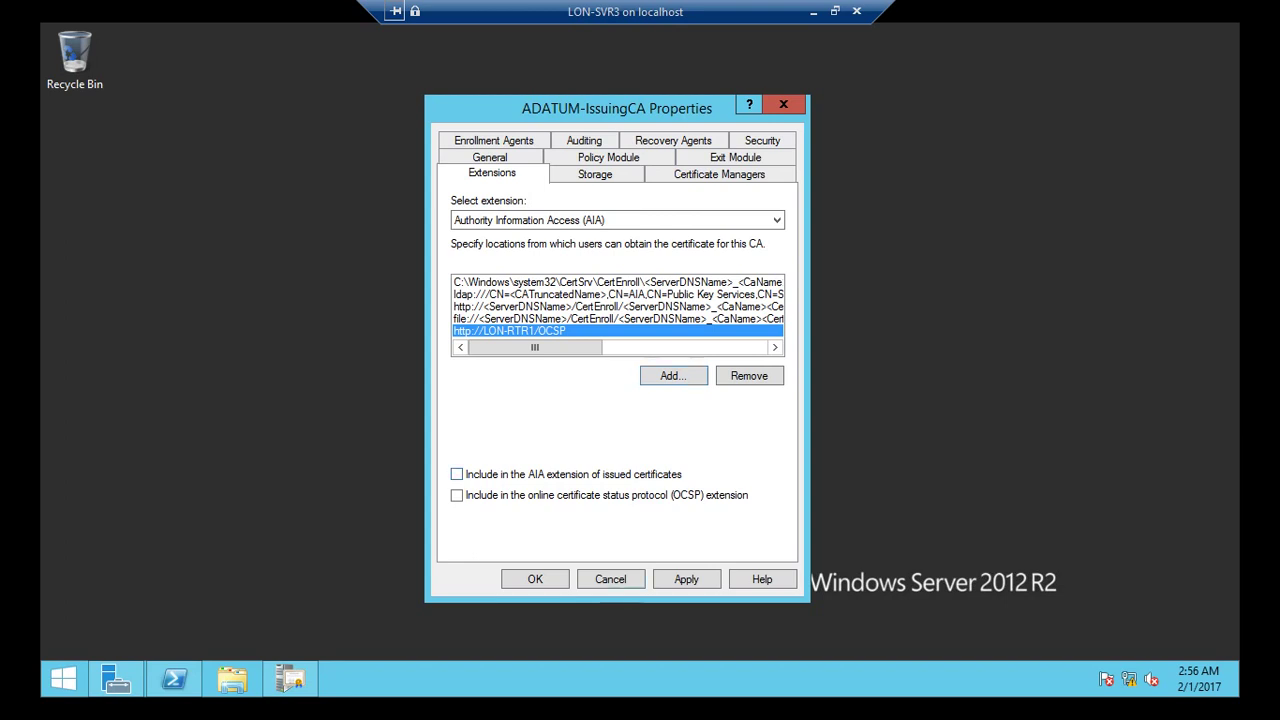
Include the OCSP location in the AIA extension of issued certificates and in the OCSP extension, applying it with a service restart
{"action": "left_click", "coordinate": [456, 474]}
{"action": "left_click", "coordinate": [457, 495]}
{"action": "left_click", "coordinate": [535, 579]}
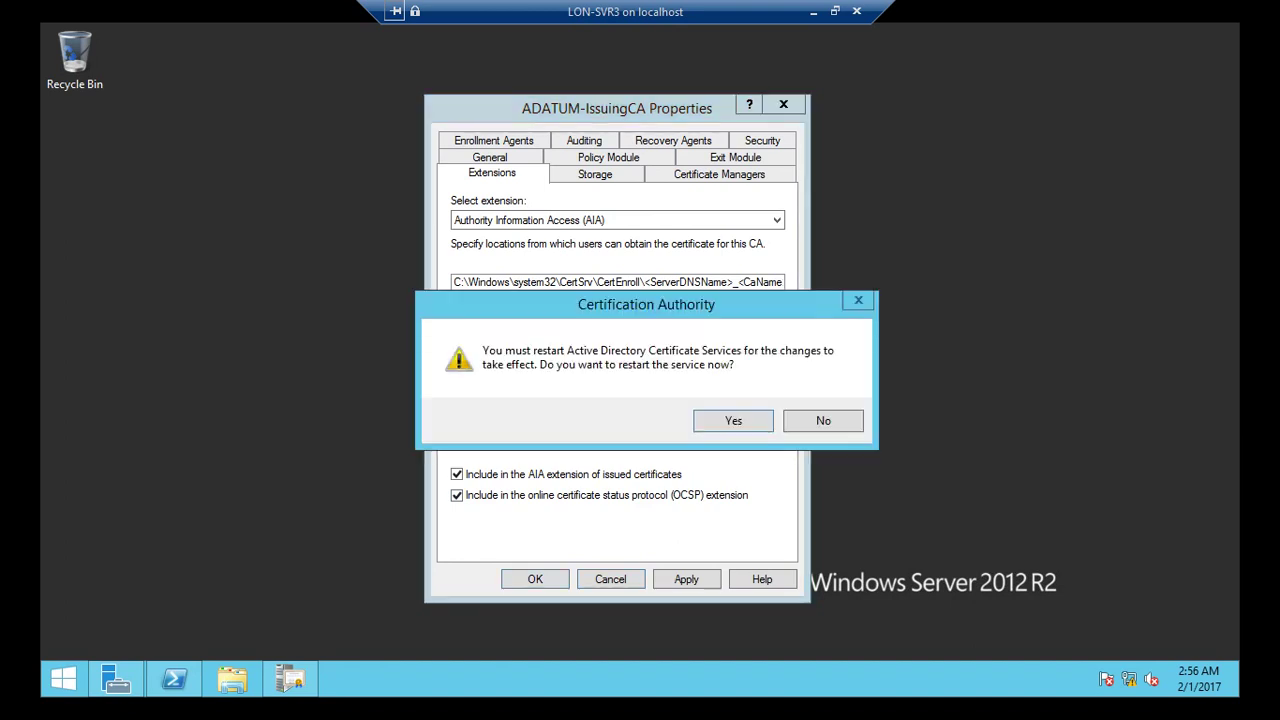
{"action": "key", "text": "Return"}
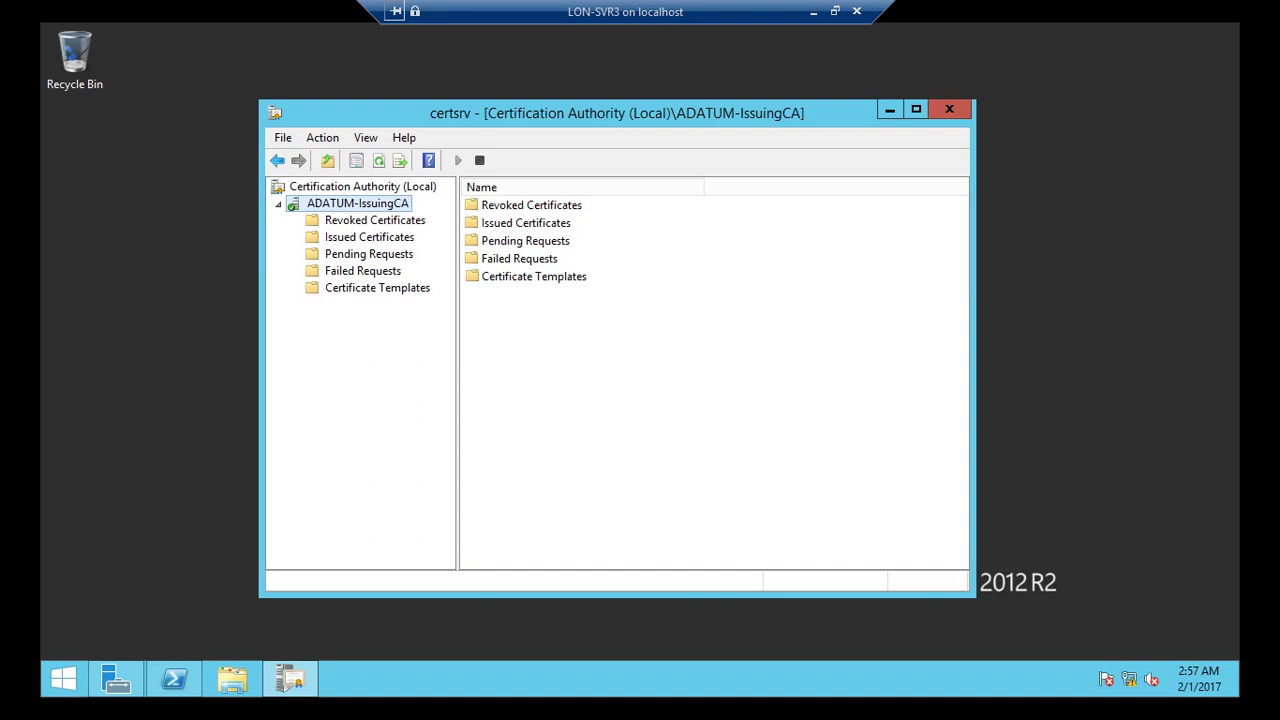
Allow Authenticated Users the Enroll permission on the OCSP Response Signing template and close the Certificate Templates Console
{"action": "right_click", "coordinate": [368, 288]}
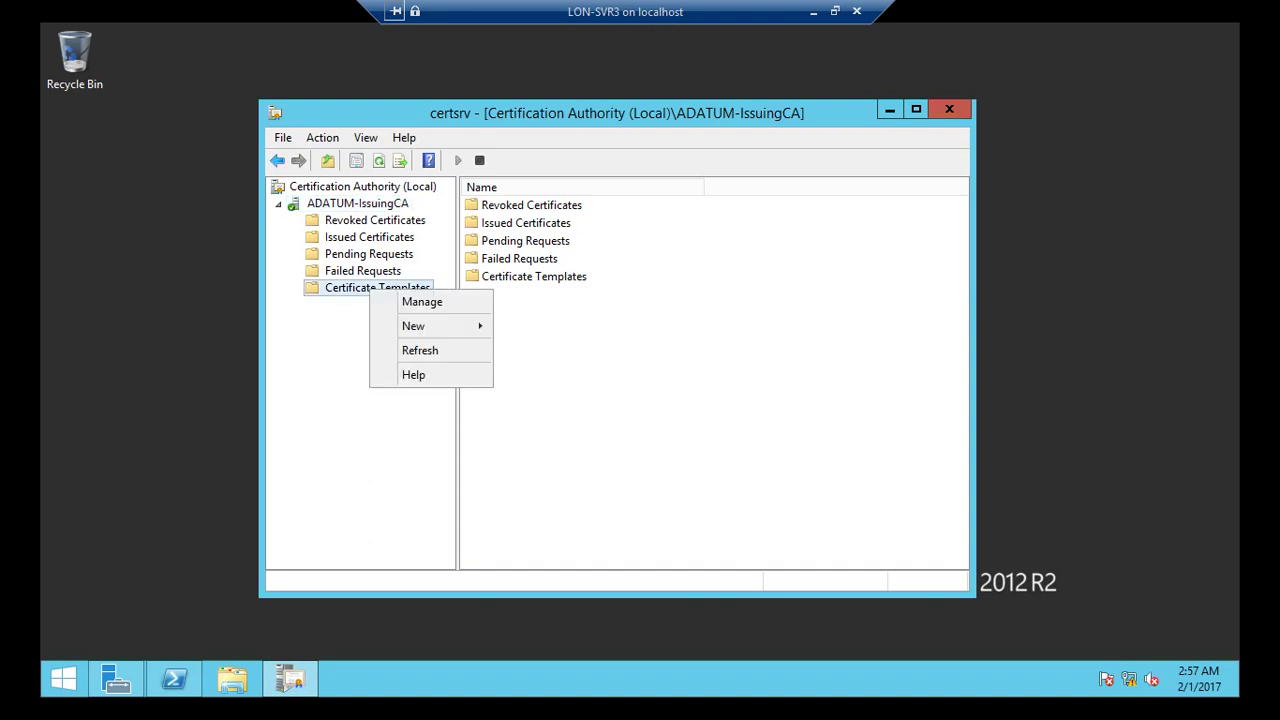
{"action": "left_click", "coordinate": [395, 301]}
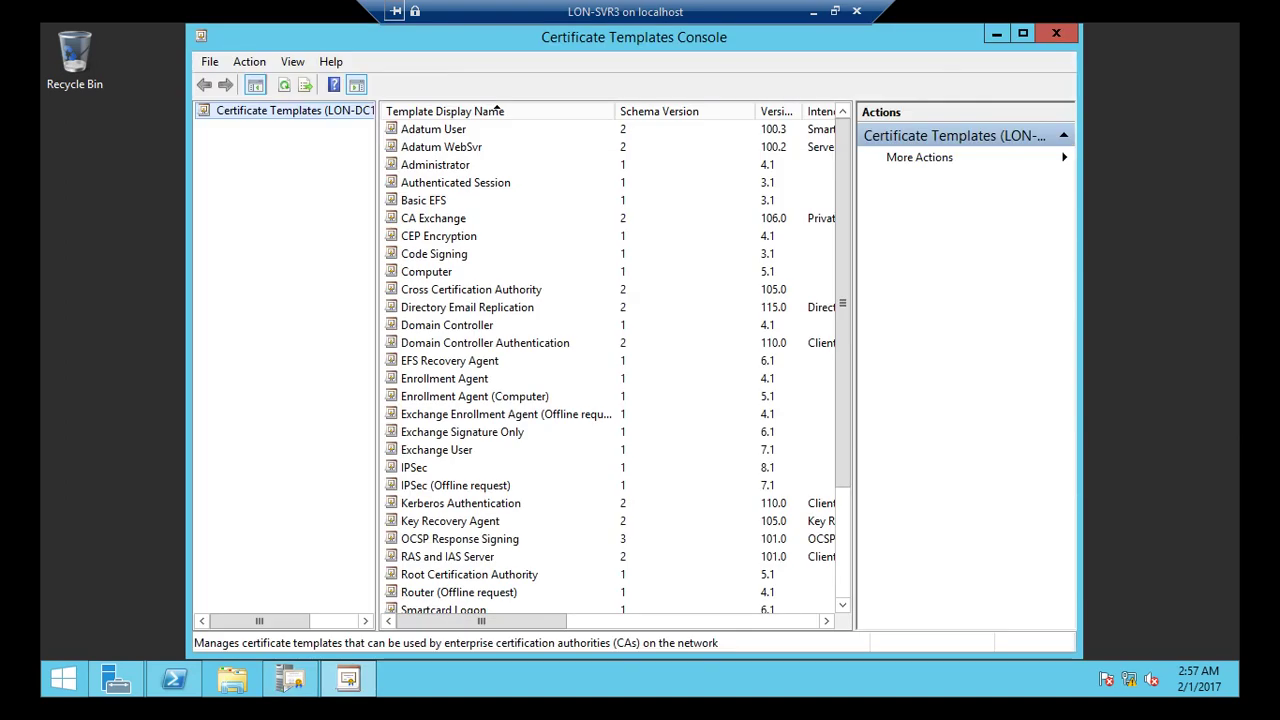
{"action": "left_click", "coordinate": [444, 378]}
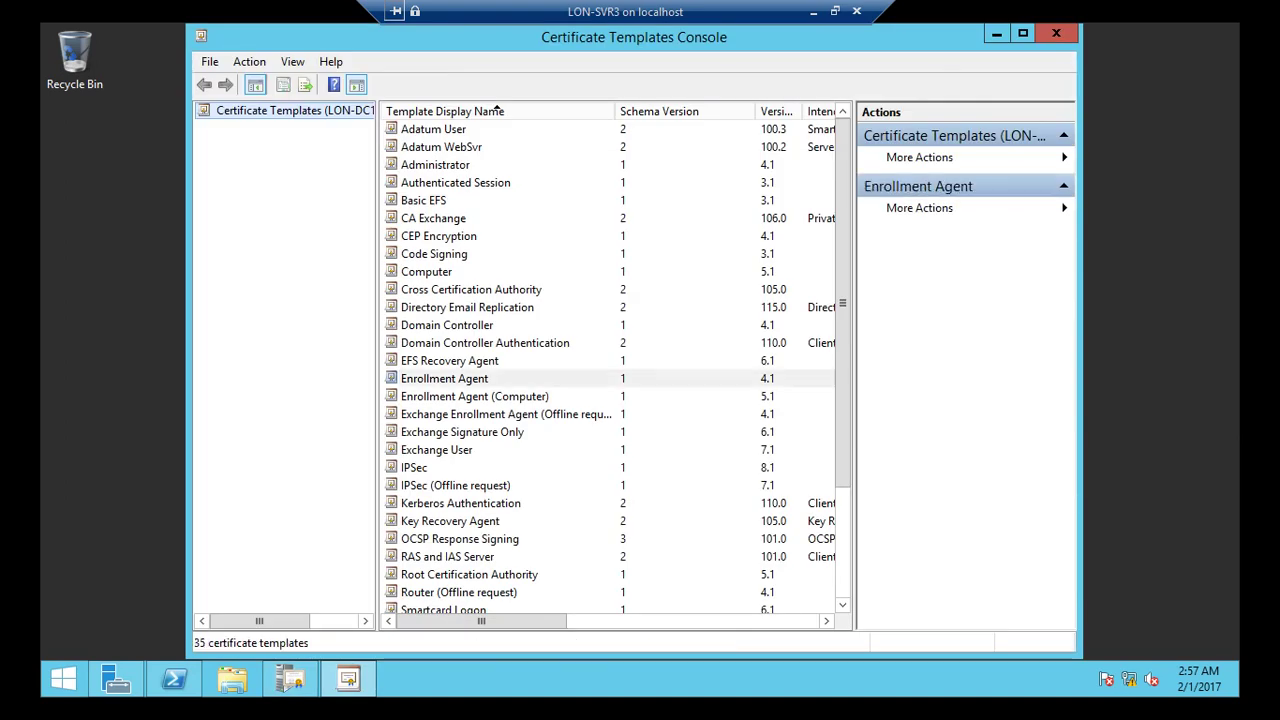
{"action": "left_click", "coordinate": [459, 538]}
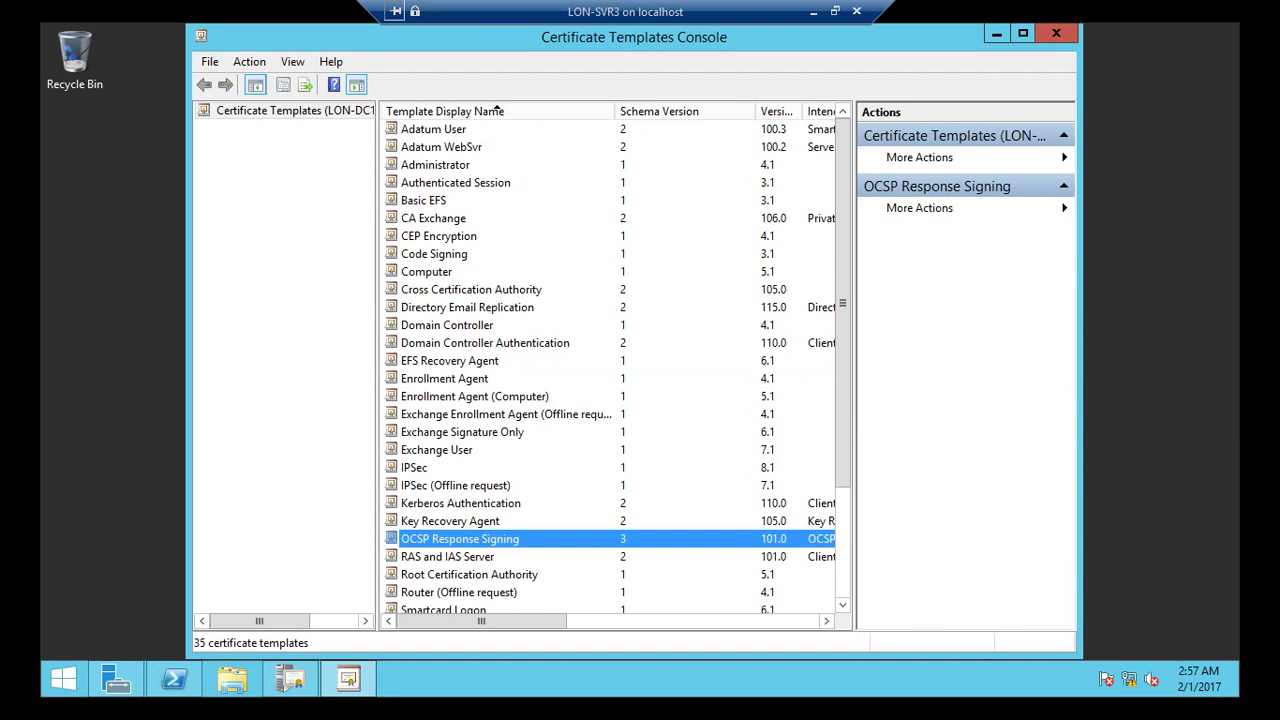
{"action": "key", "text": "Return"}
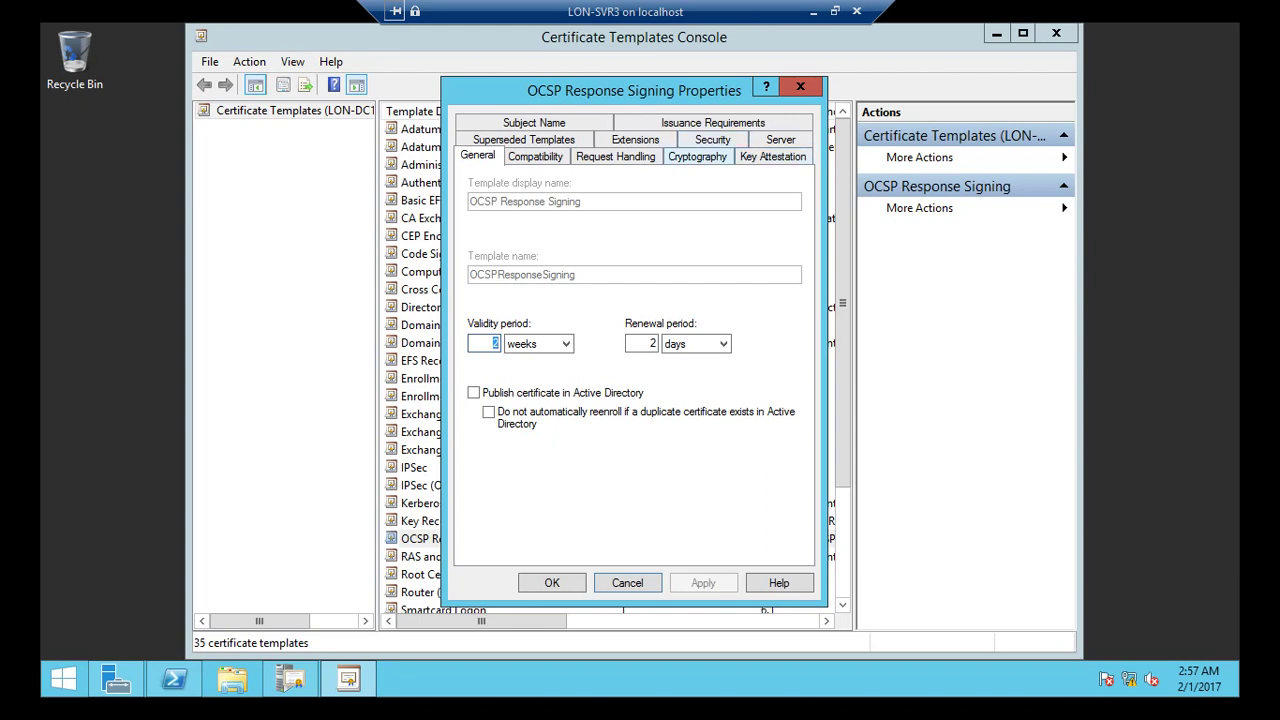
{"action": "left_click", "coordinate": [712, 139]}
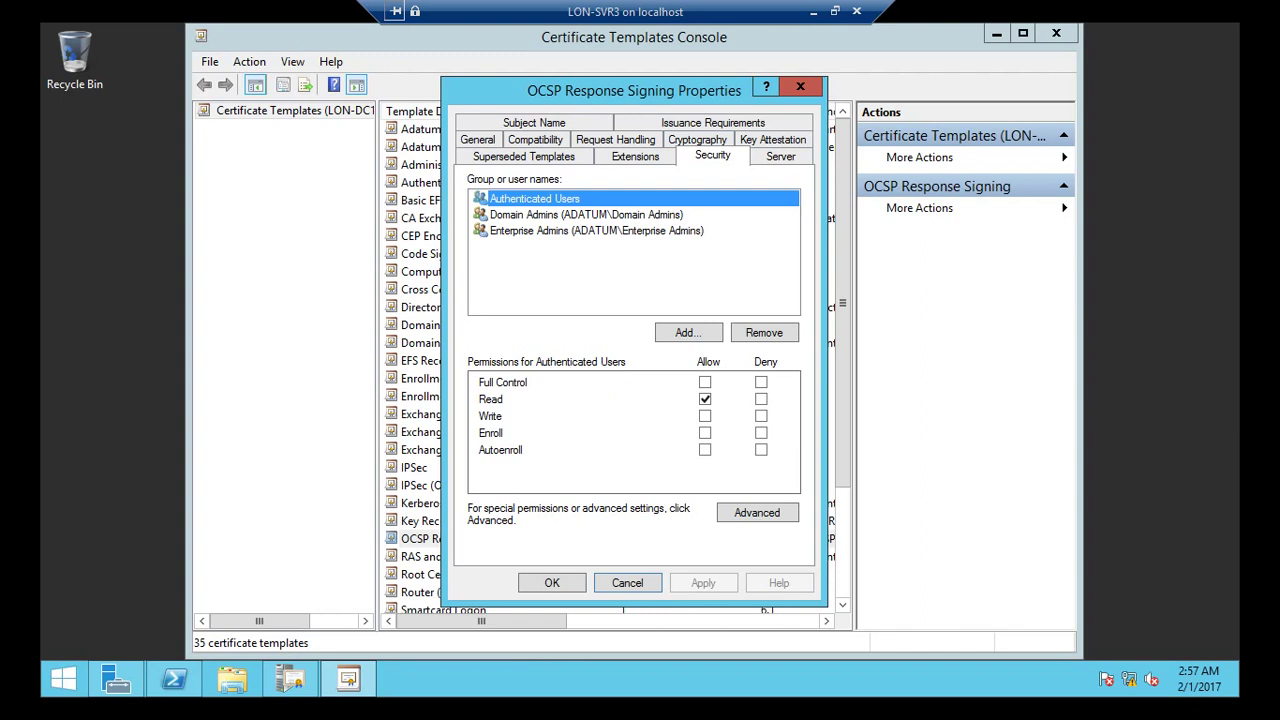
{"action": "left_click", "coordinate": [705, 433]}
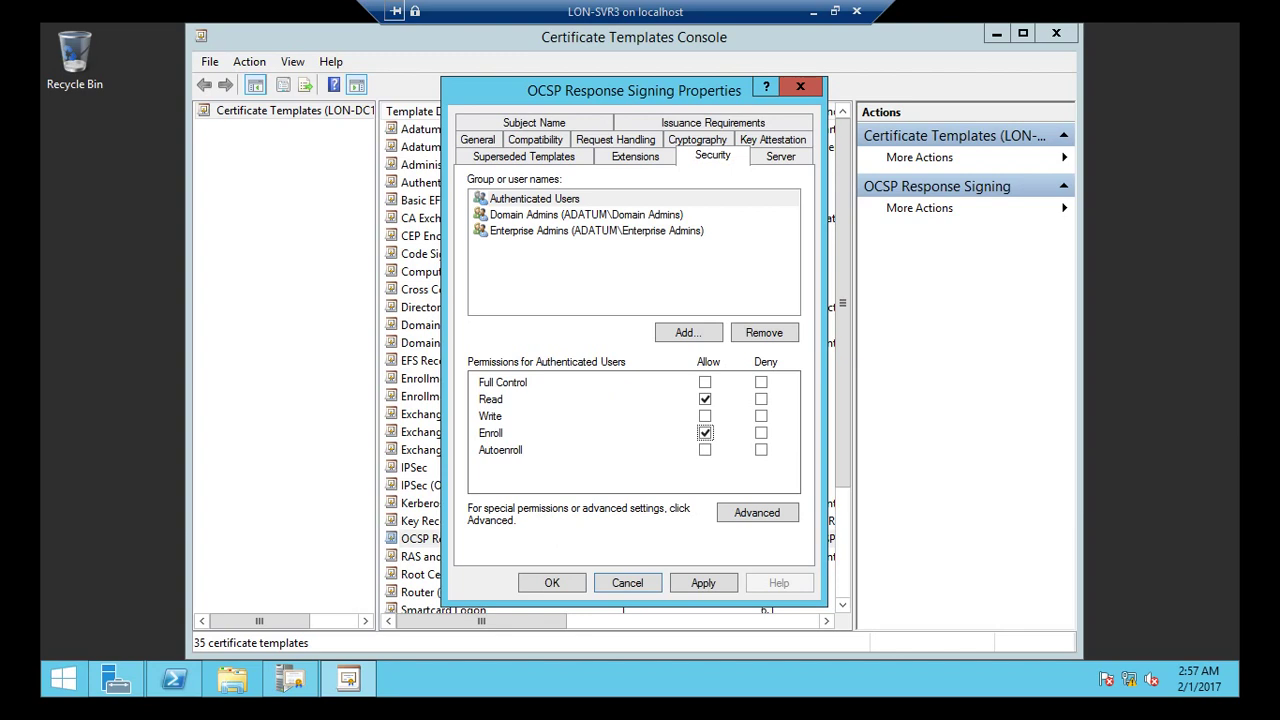
{"action": "left_click", "coordinate": [552, 582]}
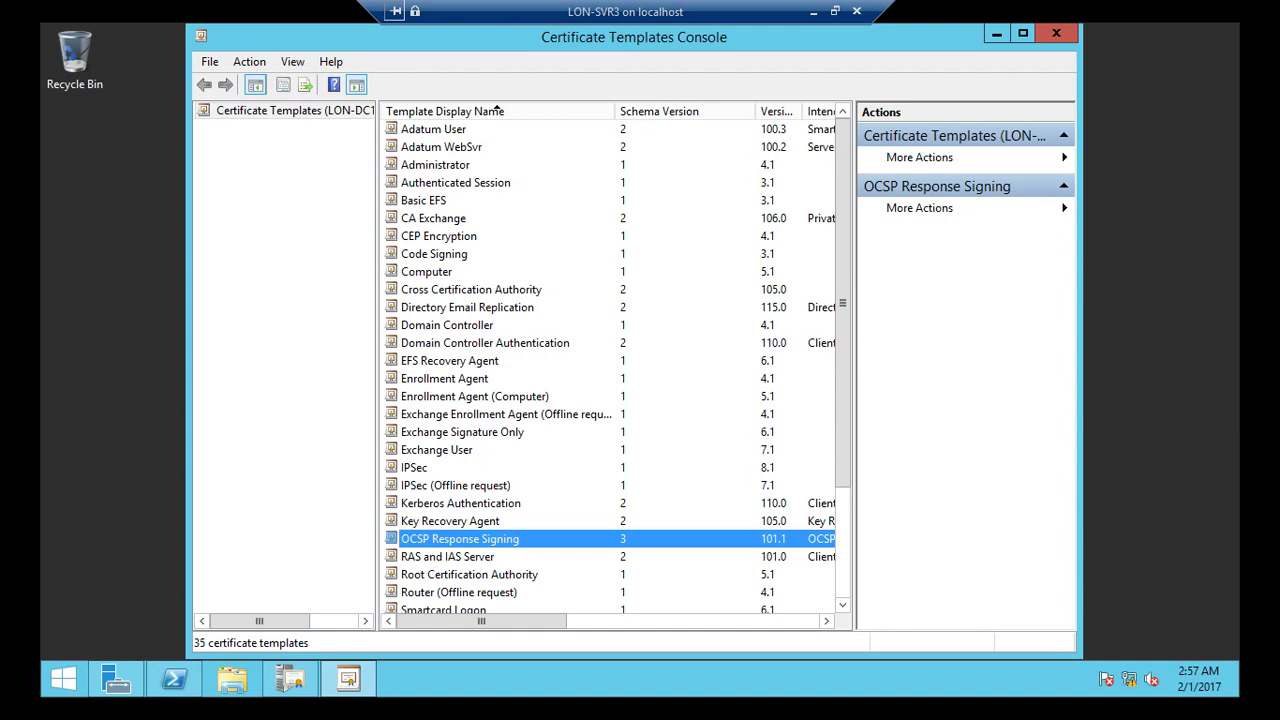
{"action": "left_click", "coordinate": [1056, 33]}
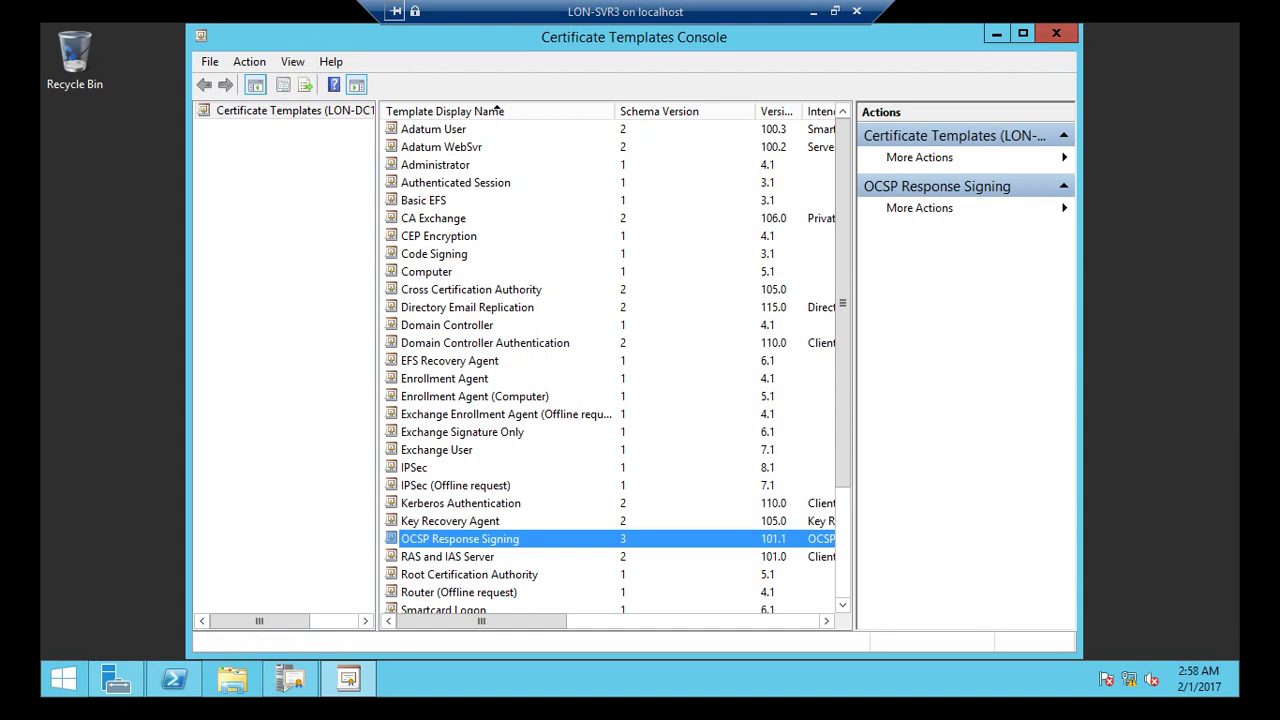
Enable the OCSP Response Signing certificate template for issuance on ADATUM-IssuingCA
{"action": "left_click", "coordinate": [376, 287]}
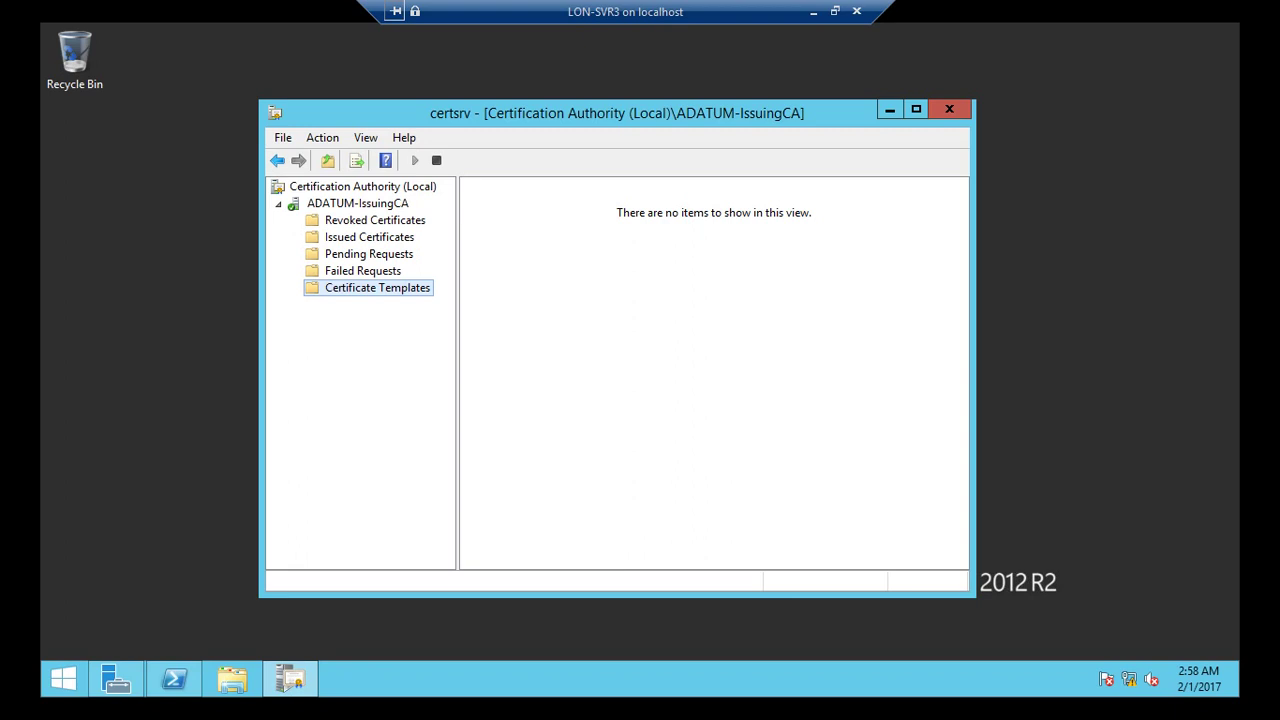
{"action": "right_click", "coordinate": [369, 287]}
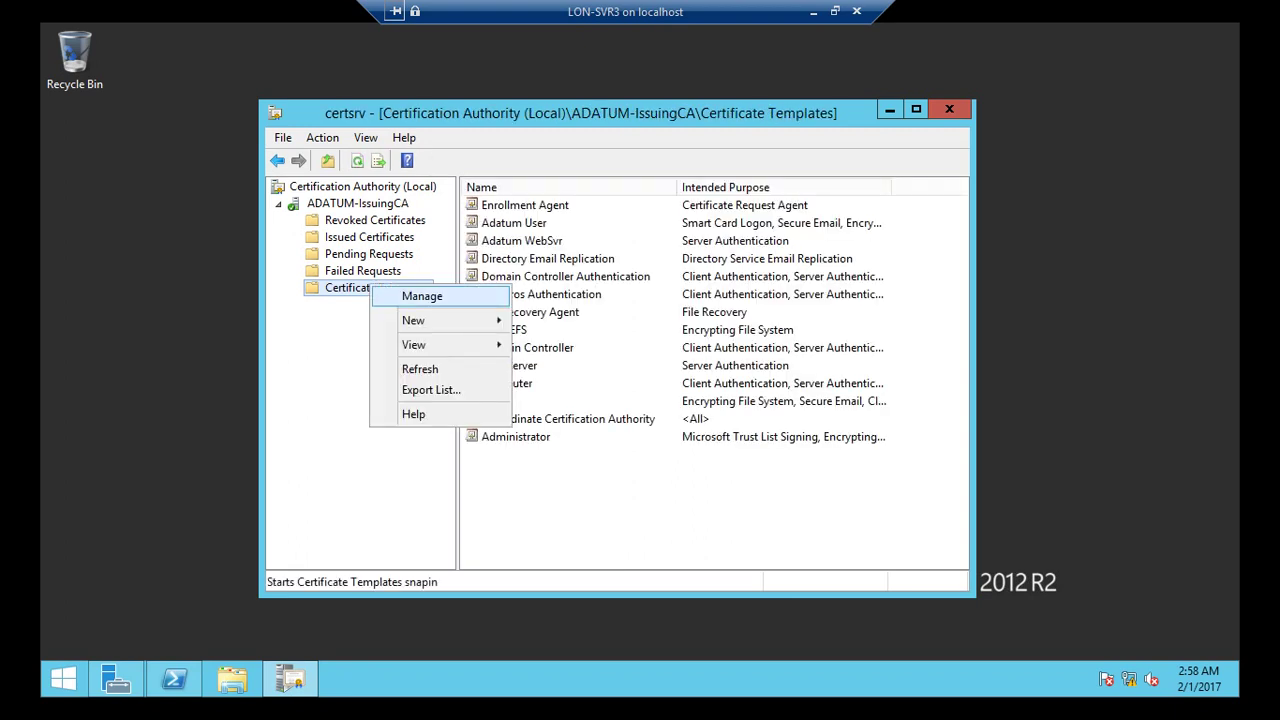
{"action": "mouse_move", "coordinate": [440, 320]}
{"action": "left_click", "coordinate": [610, 320]}
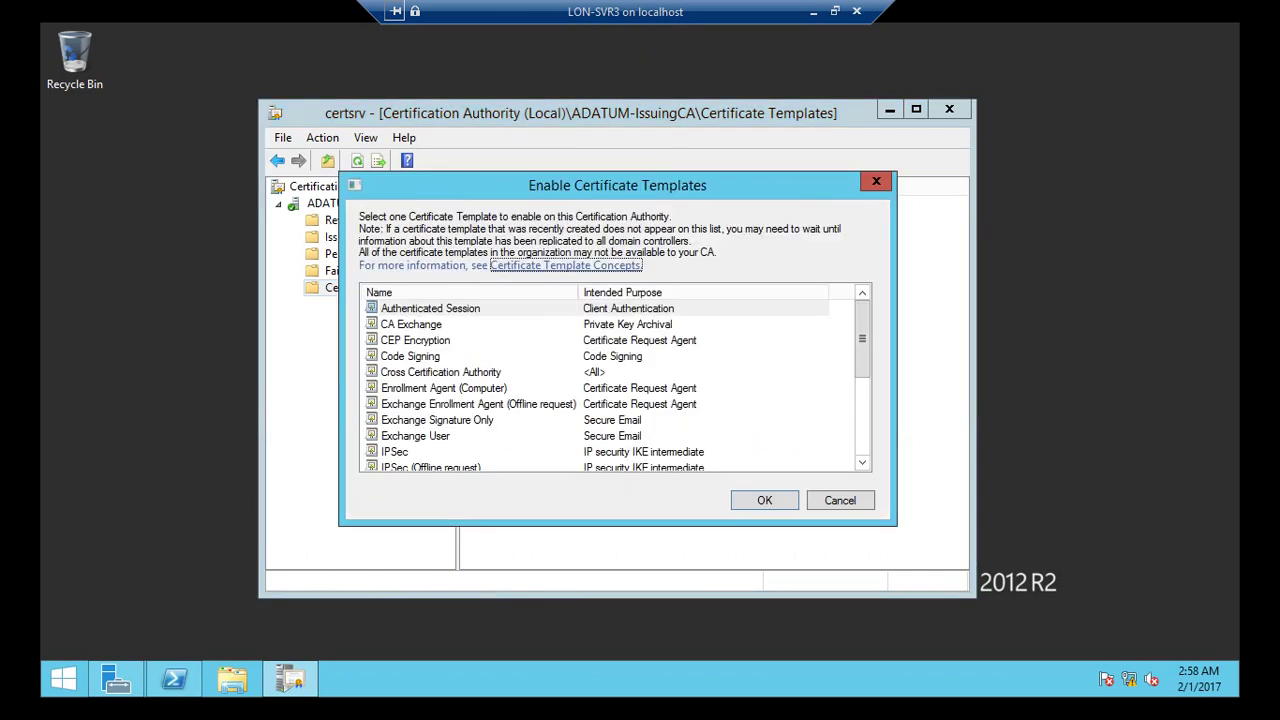
{"action": "left_click", "coordinate": [478, 404]}
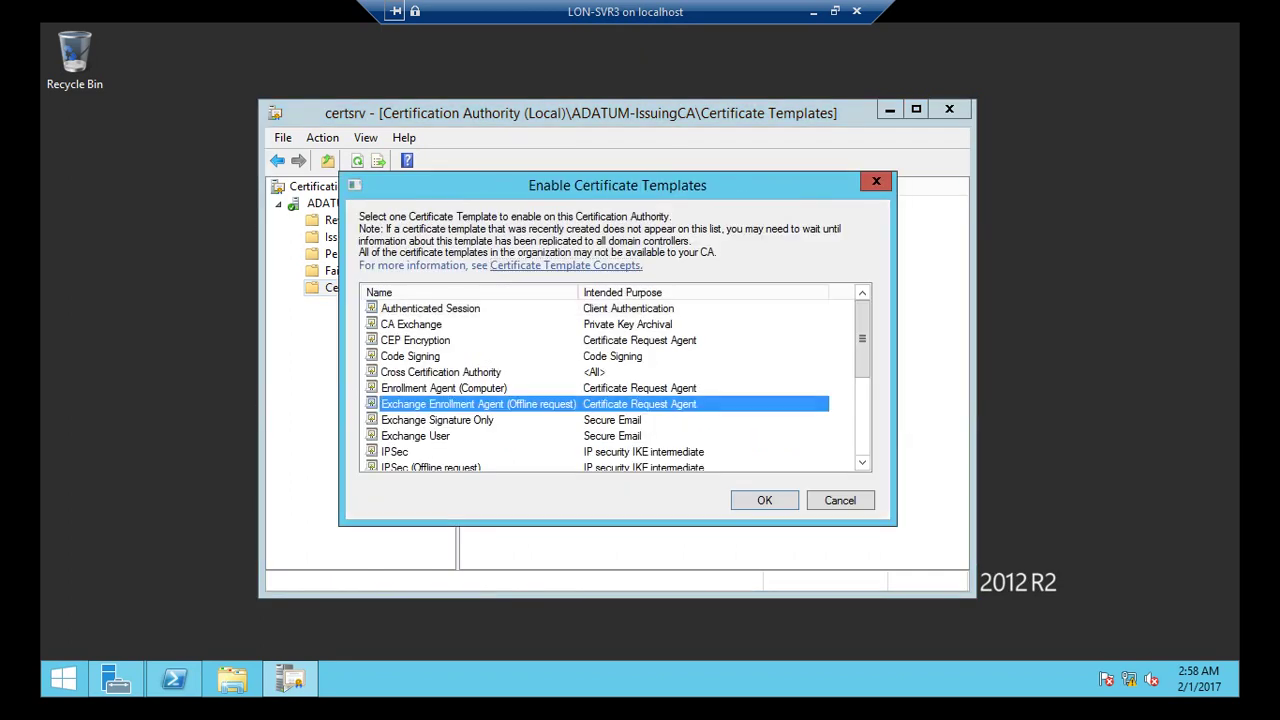
{"action": "scroll", "coordinate": [478, 404], "scroll_direction": "down", "scroll_amount": 2}
{"action": "left_click", "coordinate": [478, 404]}
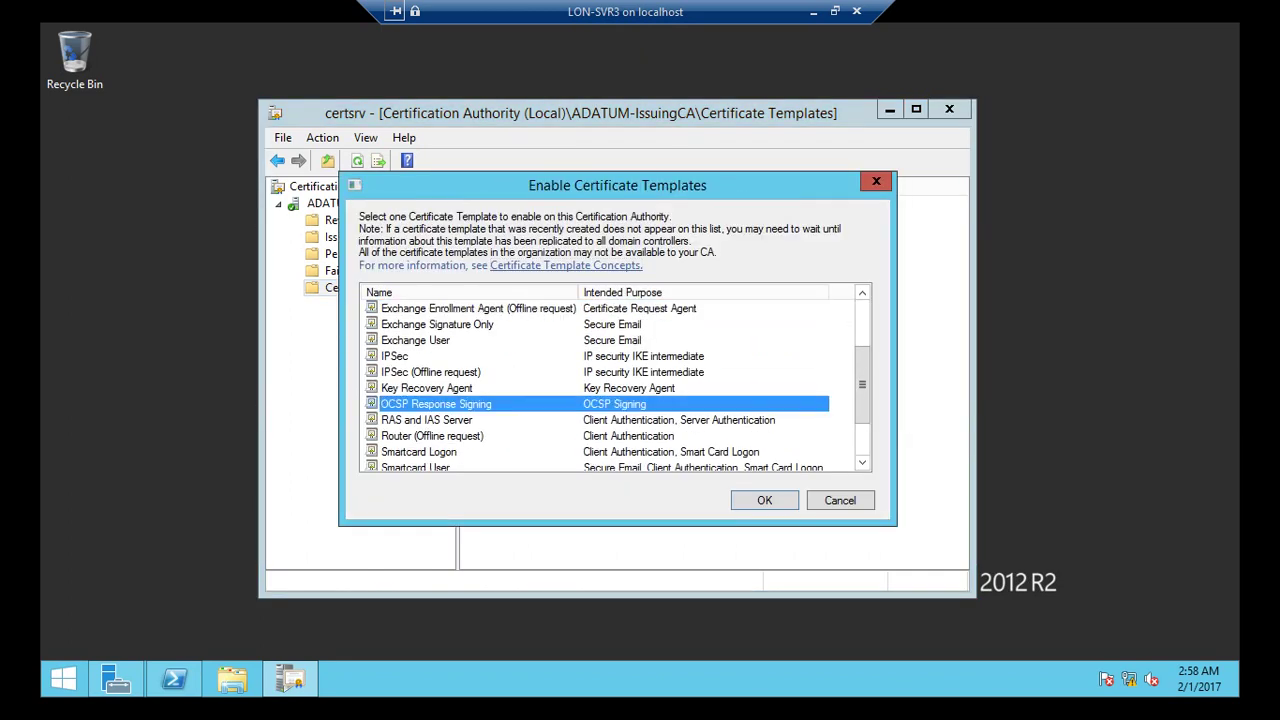
{"action": "key", "text": "Return"}
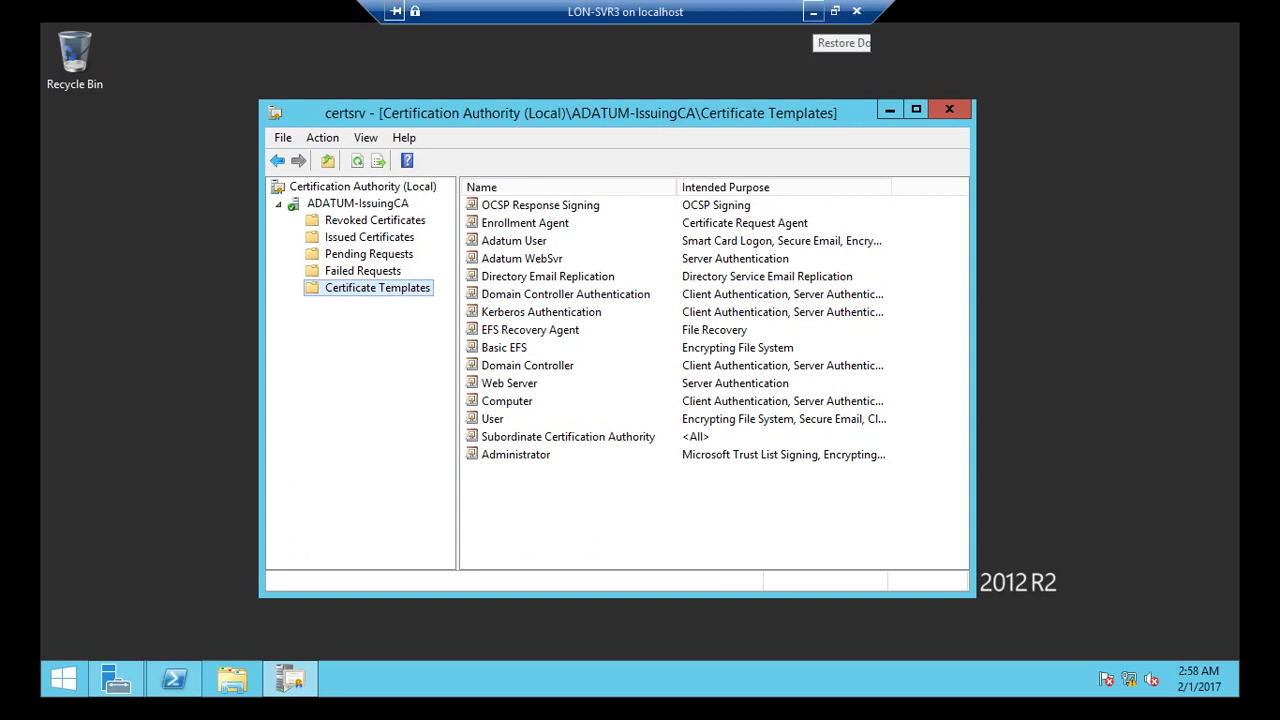
Switch from LON-SVR3 to the LON-RTR1 virtual machine by connecting to it through Hyper-V Manager
{"action": "left_click", "coordinate": [813, 11]}
{"action": "left_click", "coordinate": [250, 231]}
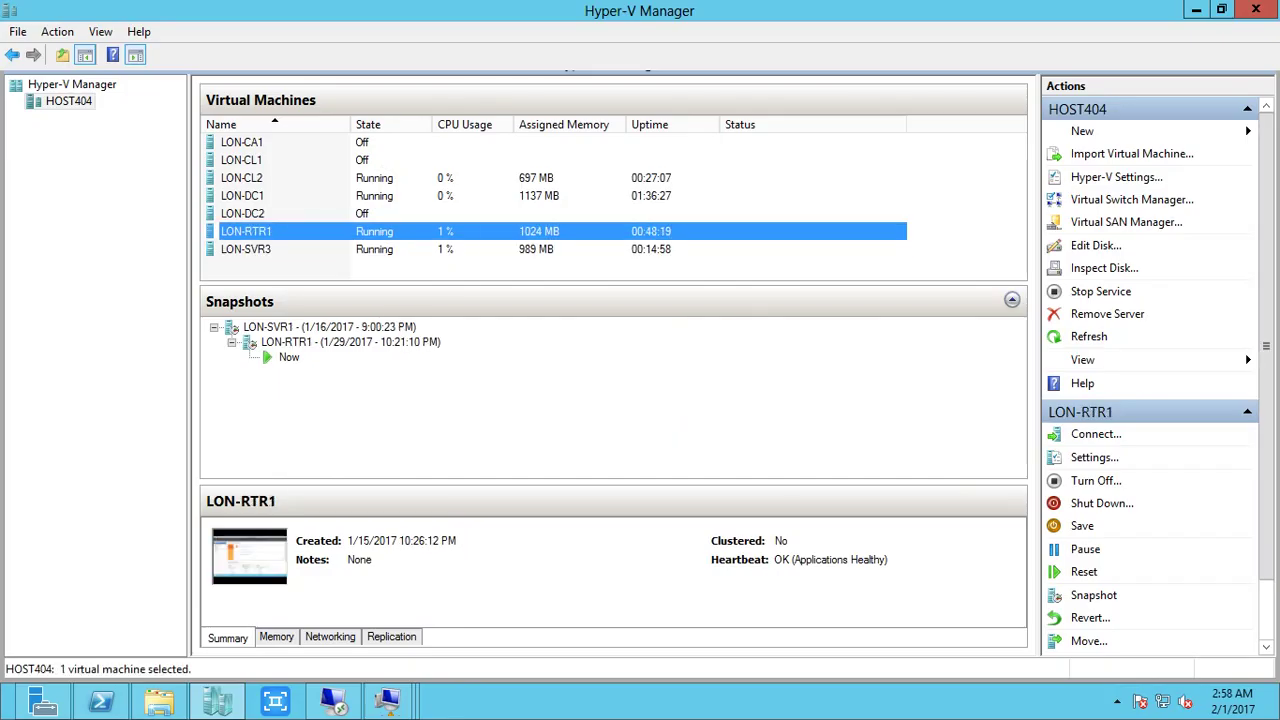
{"action": "right_click", "coordinate": [292, 229]}
{"action": "left_click", "coordinate": [325, 241]}
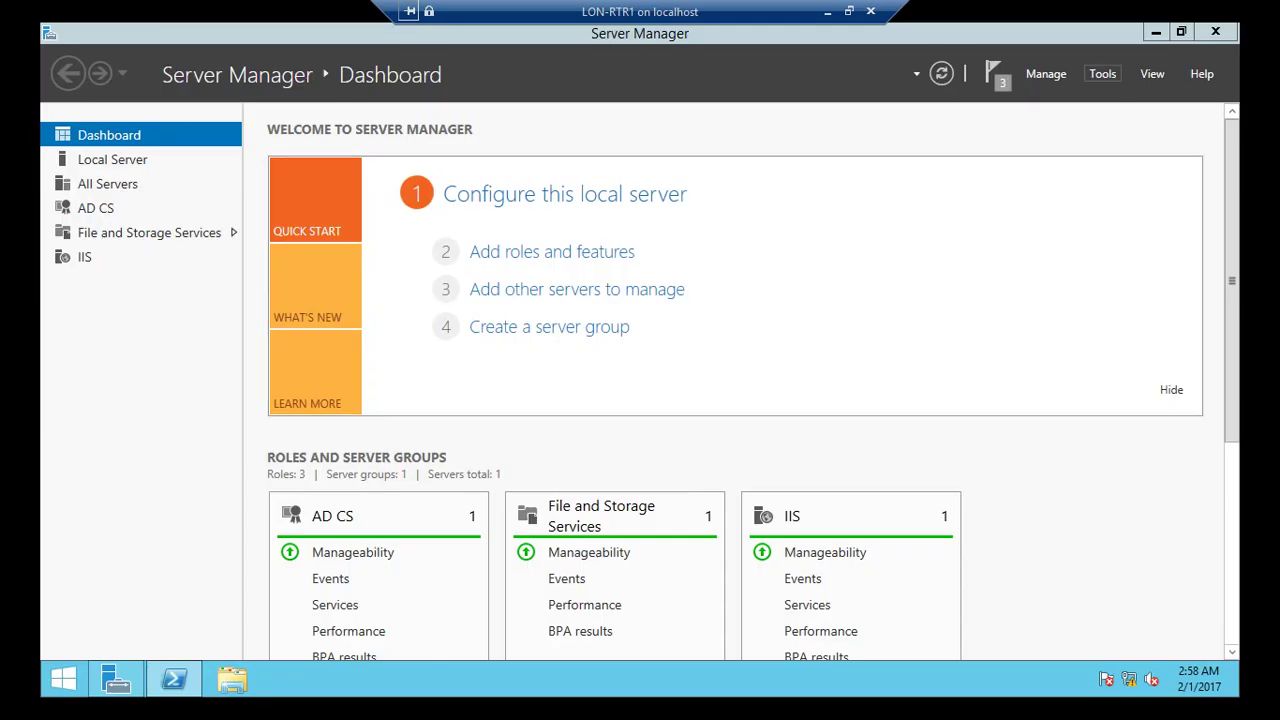
{"action": "left_click", "coordinate": [1102, 73]}
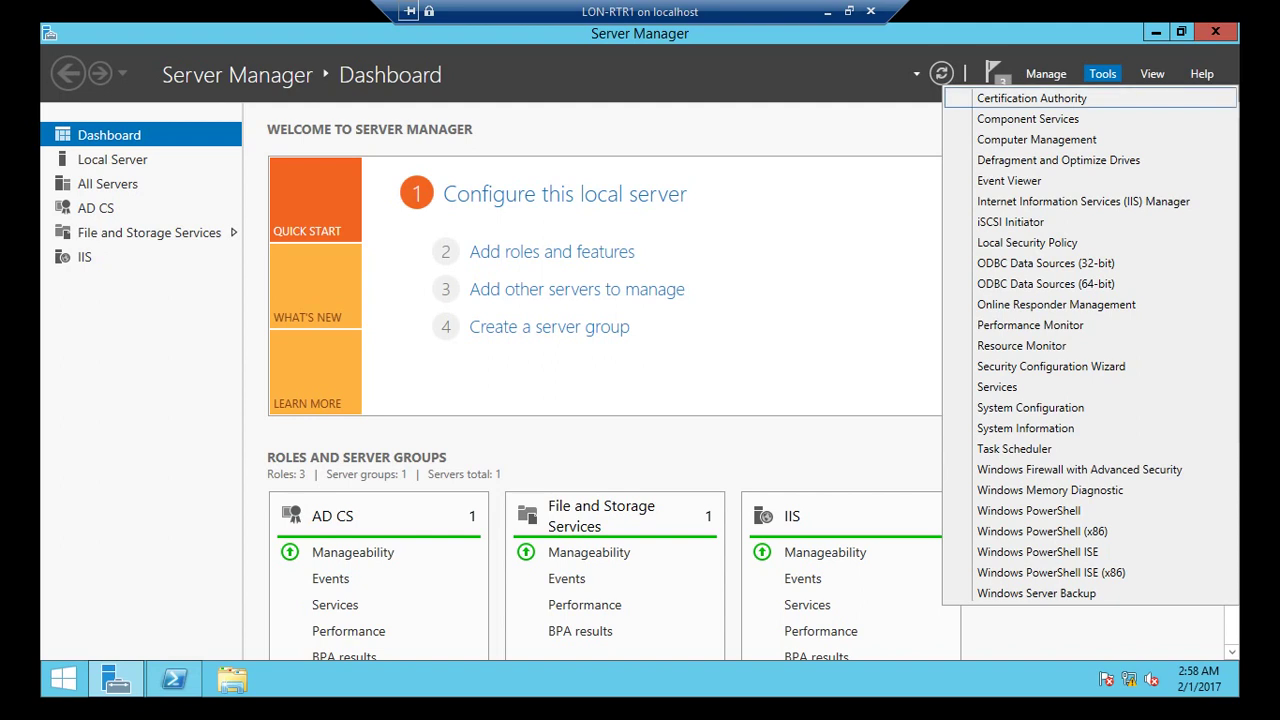
{"action": "left_click", "coordinate": [1031, 98]}
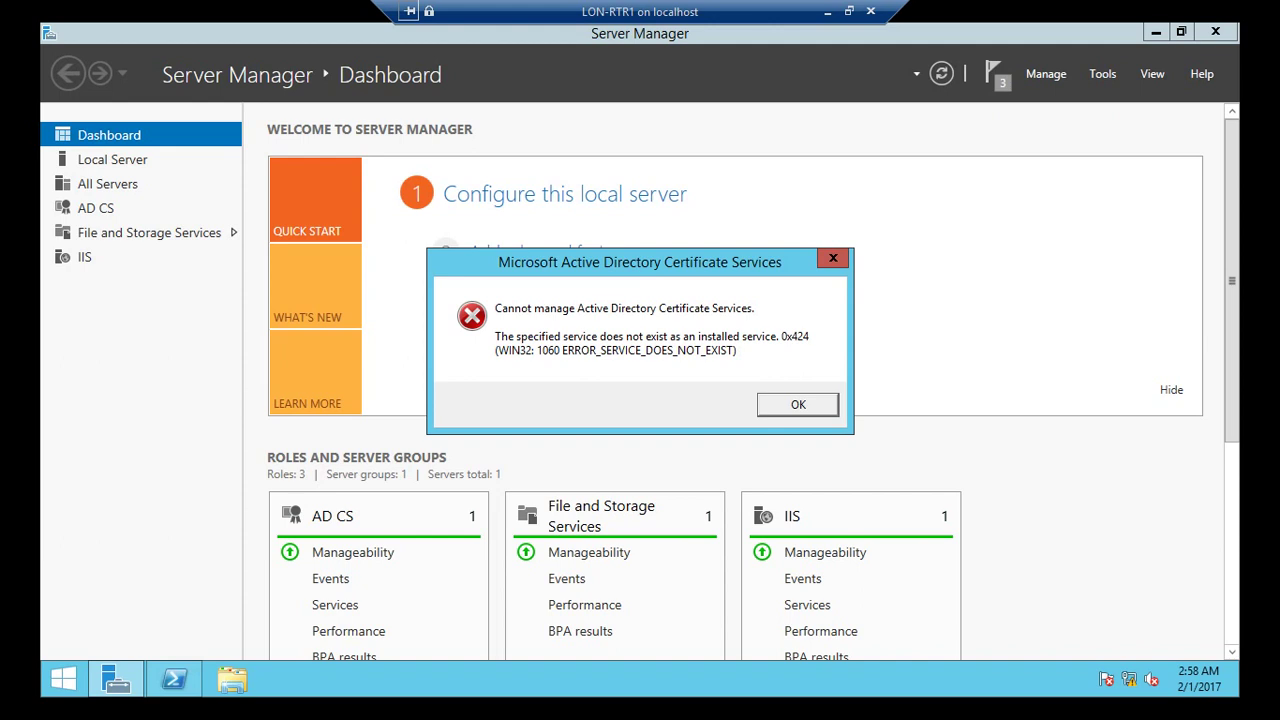
{"action": "key", "text": "Return"}
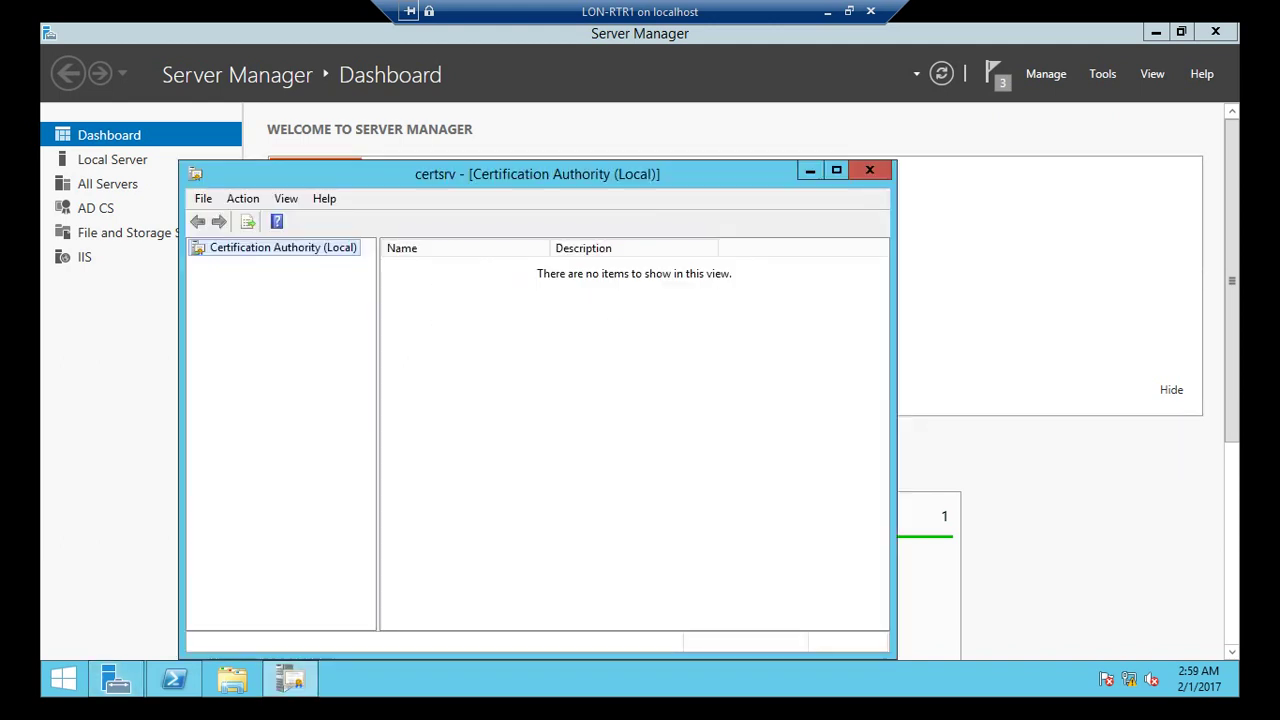
{"action": "left_click_drag", "start_coordinate": [525, 174], "coordinate": [655, 83]}
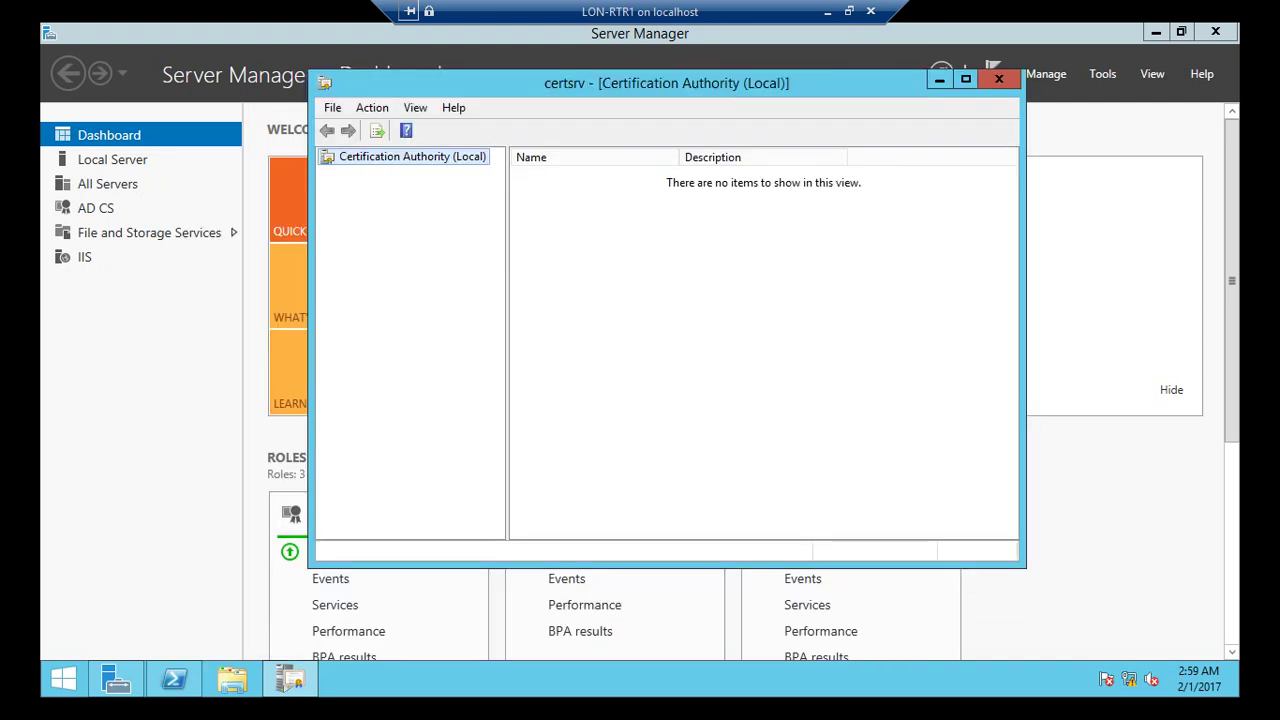
{"action": "right_click", "coordinate": [392, 155]}
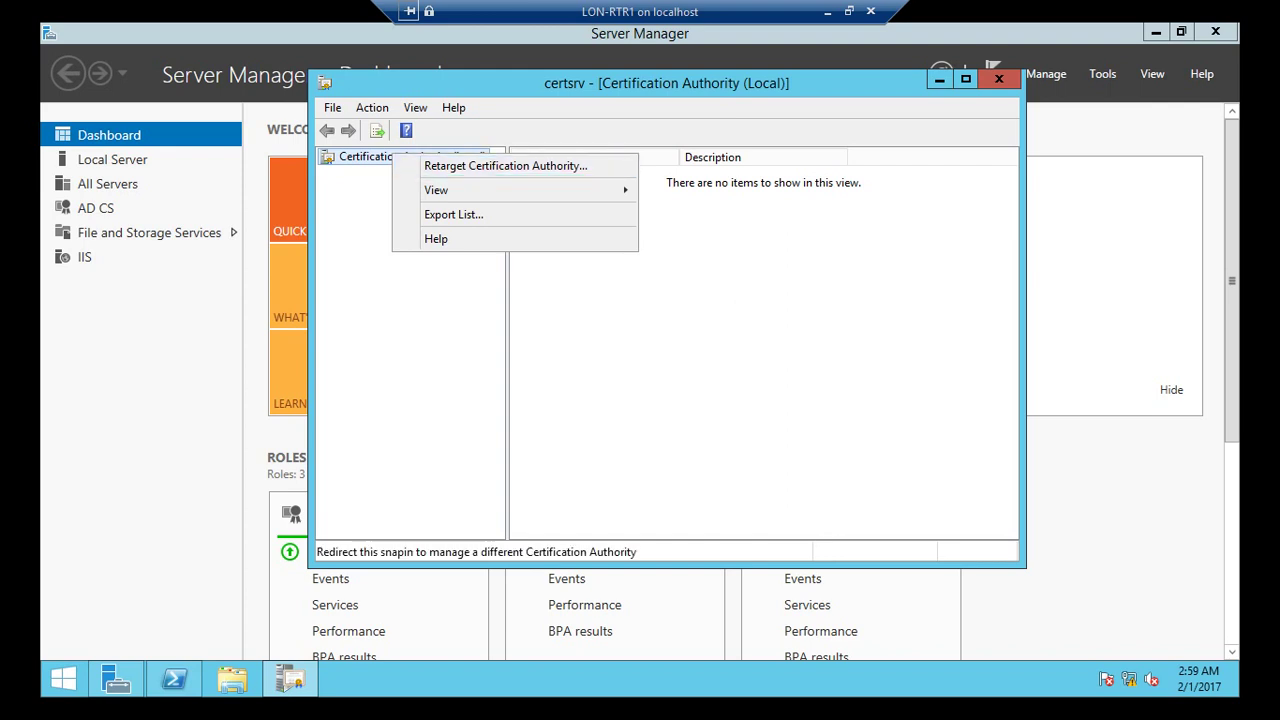
{"action": "key", "text": "Escape"}
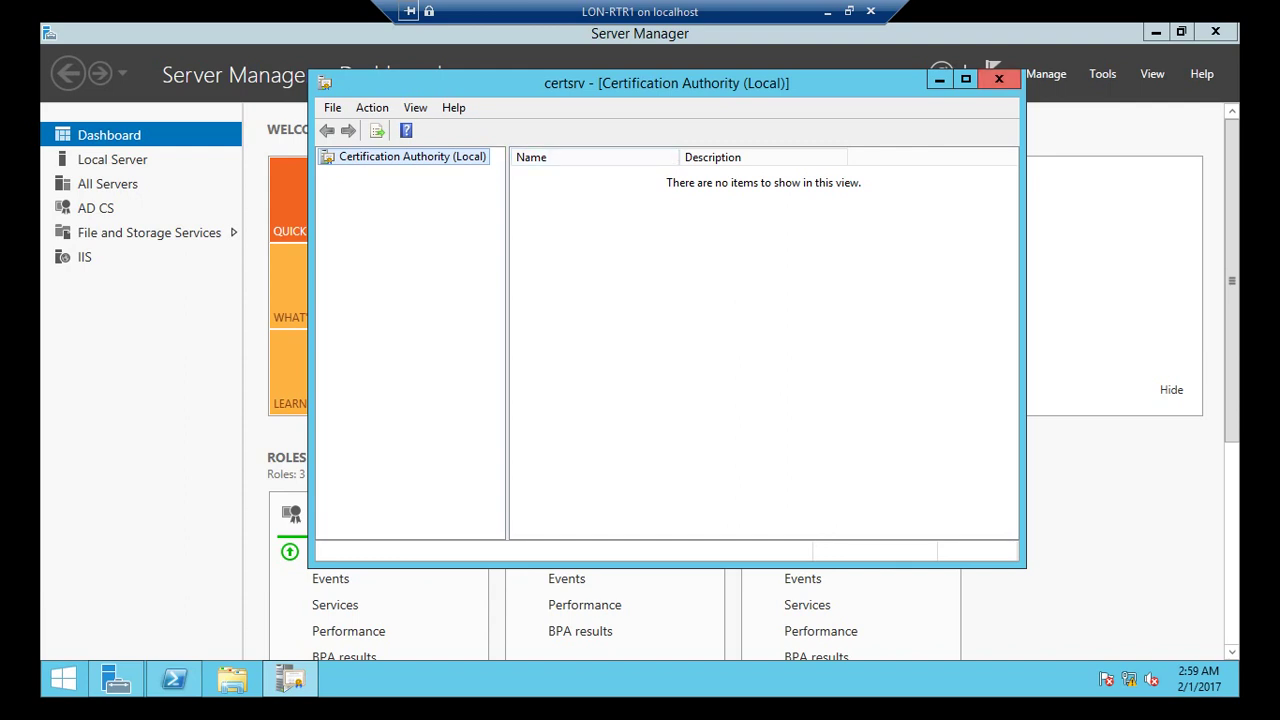
{"action": "left_click", "coordinate": [997, 78]}
Open Online Responder Management and start a new revocation configuration named AdatumCA Online Responder
{"action": "left_click", "coordinate": [1102, 73]}
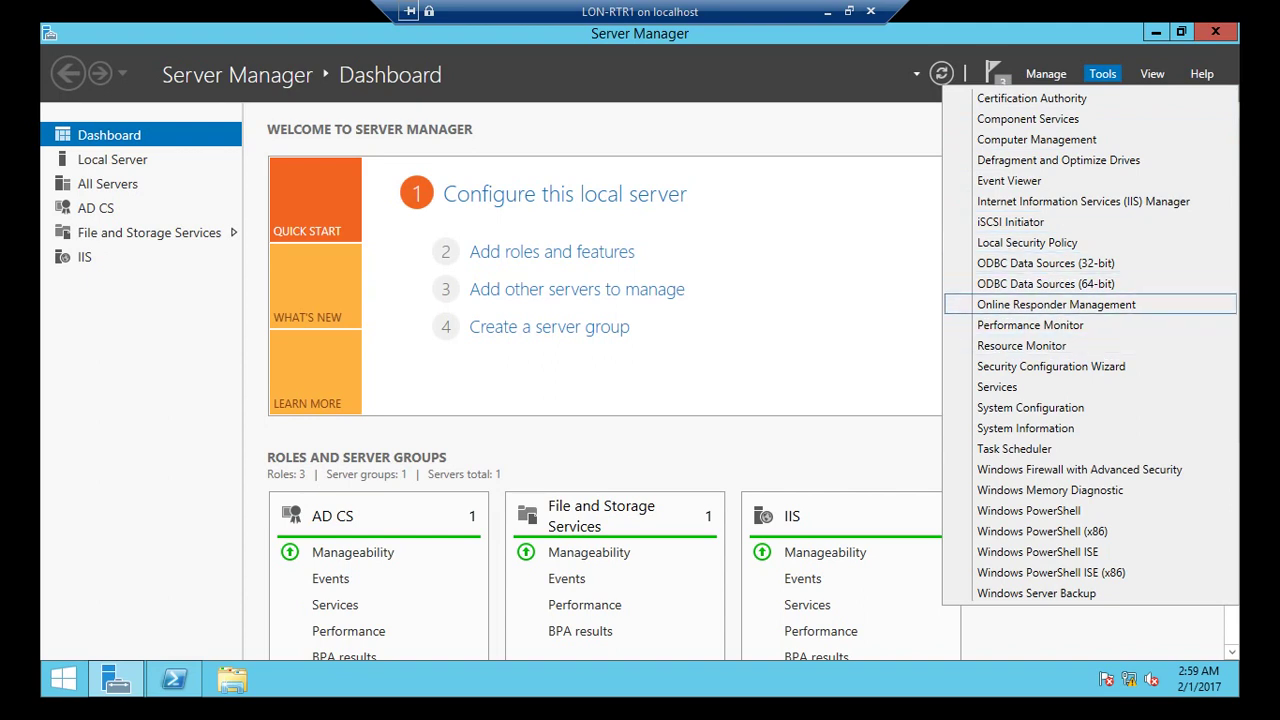
{"action": "key", "text": "Return"}
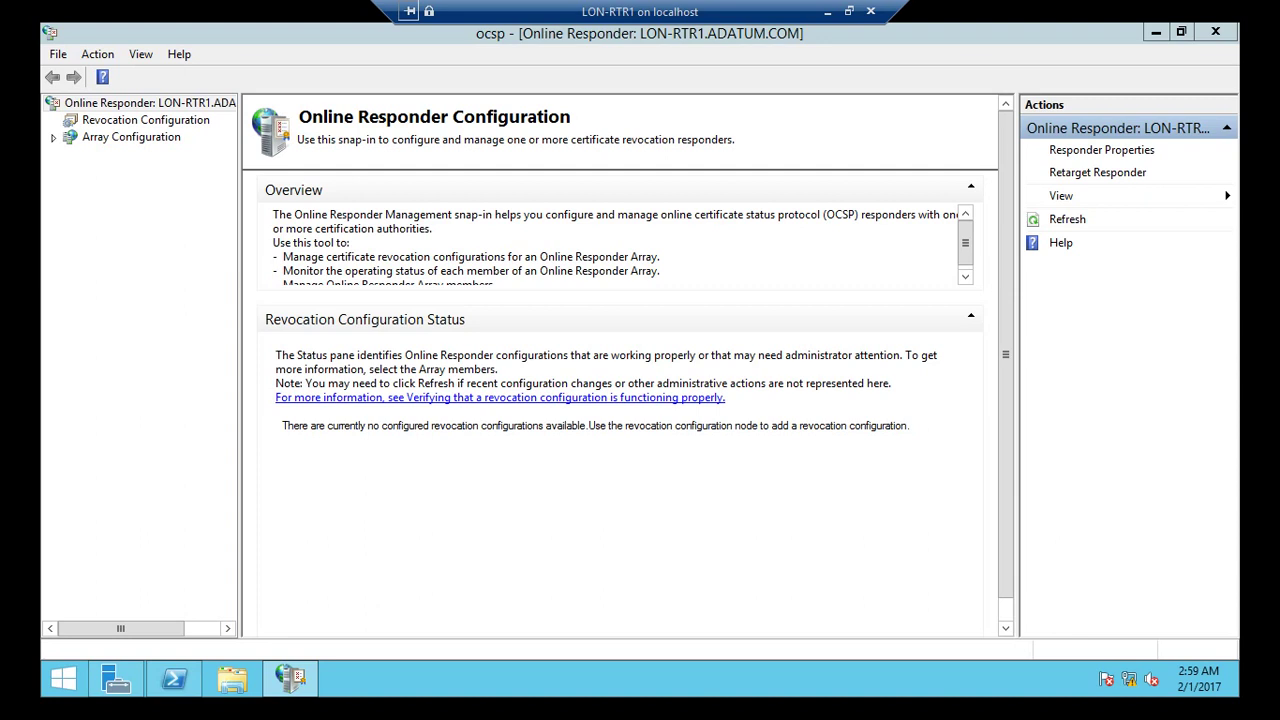
{"action": "right_click", "coordinate": [100, 120]}
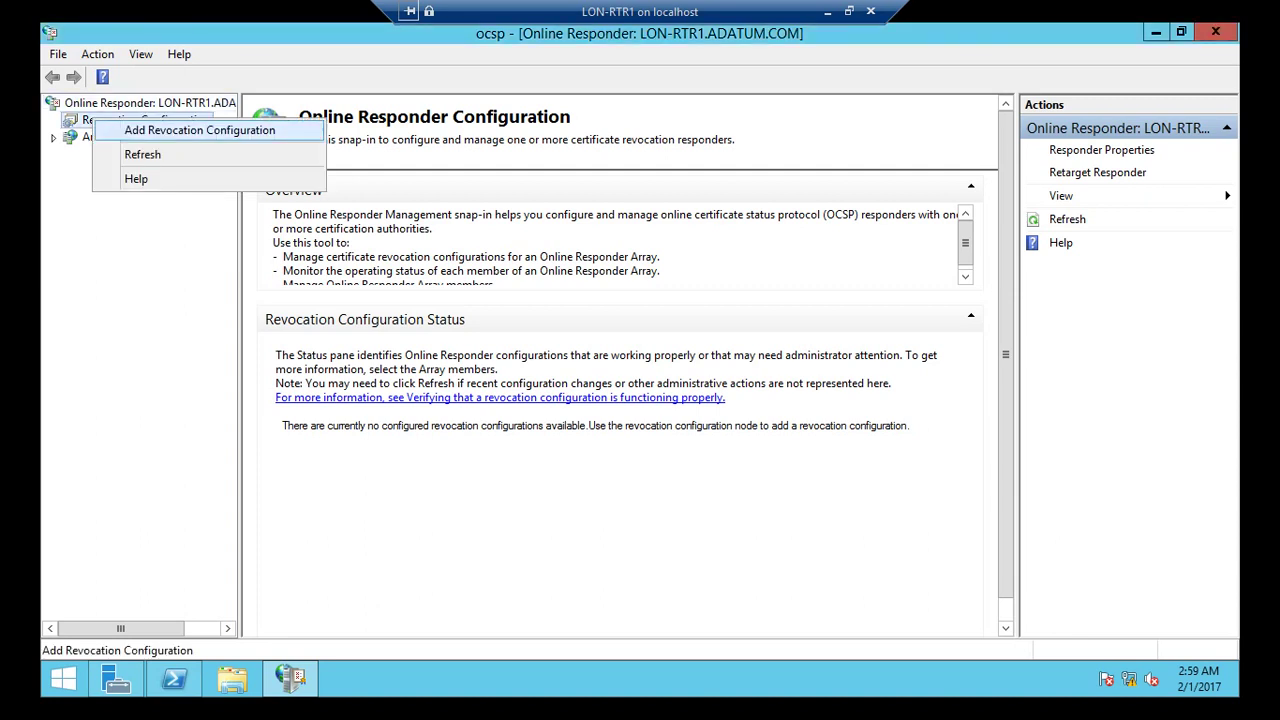
{"action": "left_click", "coordinate": [199, 130]}
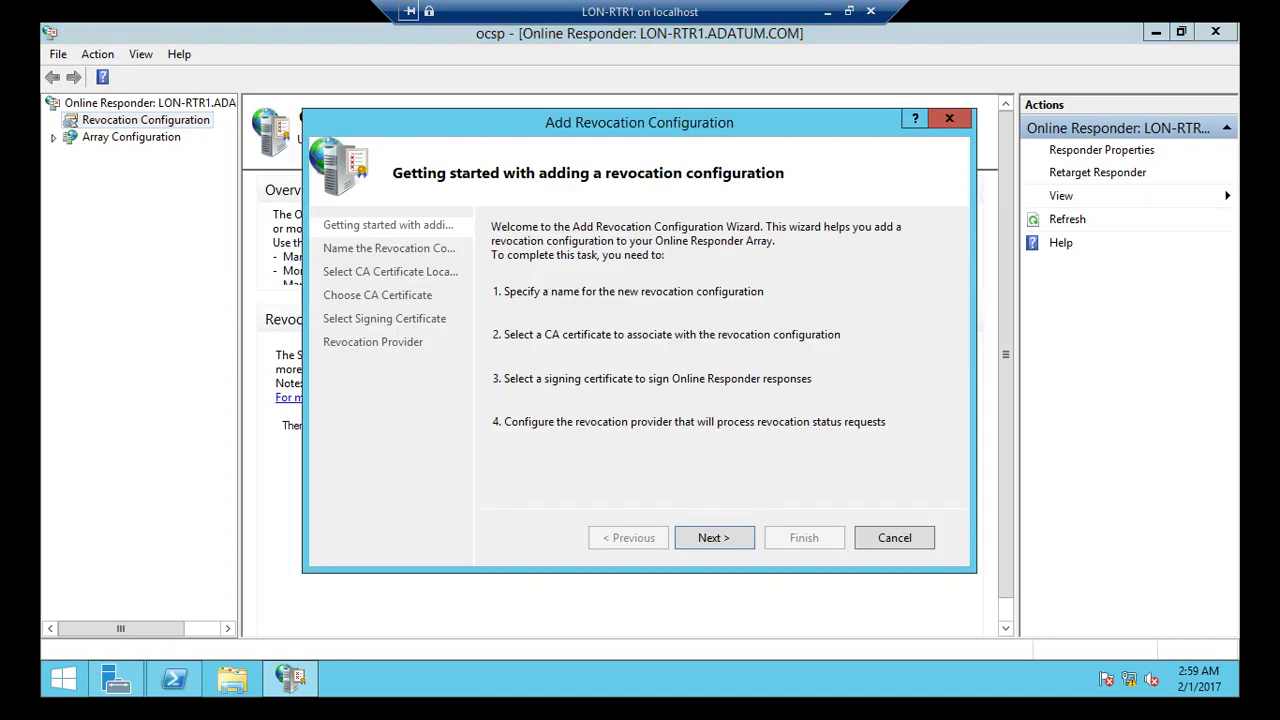
{"action": "key", "text": "Return"}
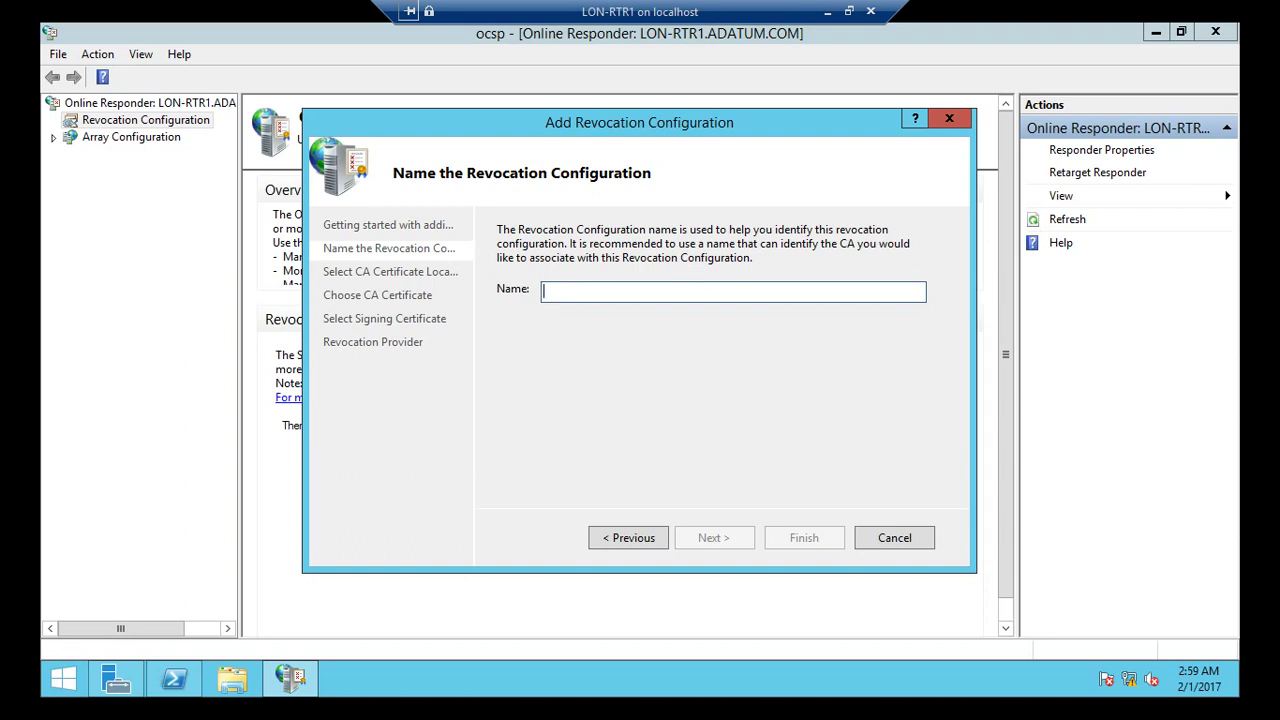
{"action": "type", "text": "Ad"}
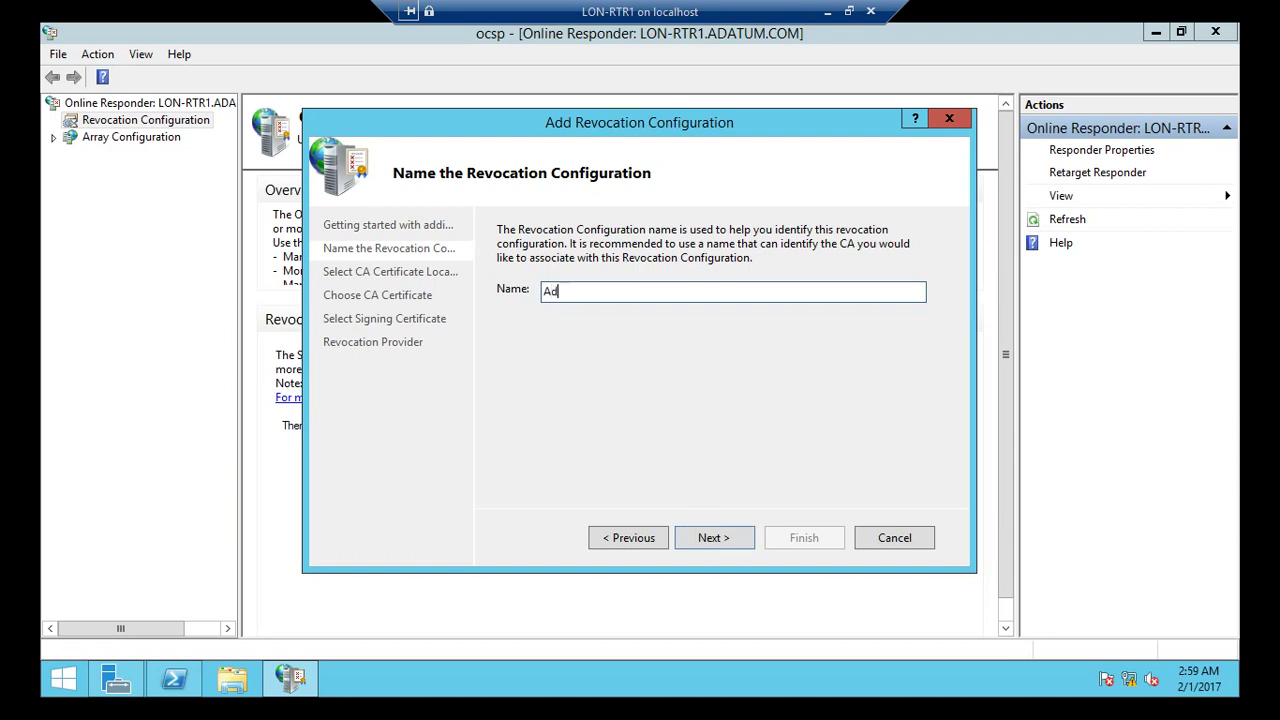
{"action": "type", "text": "atumCA Online Responder"}
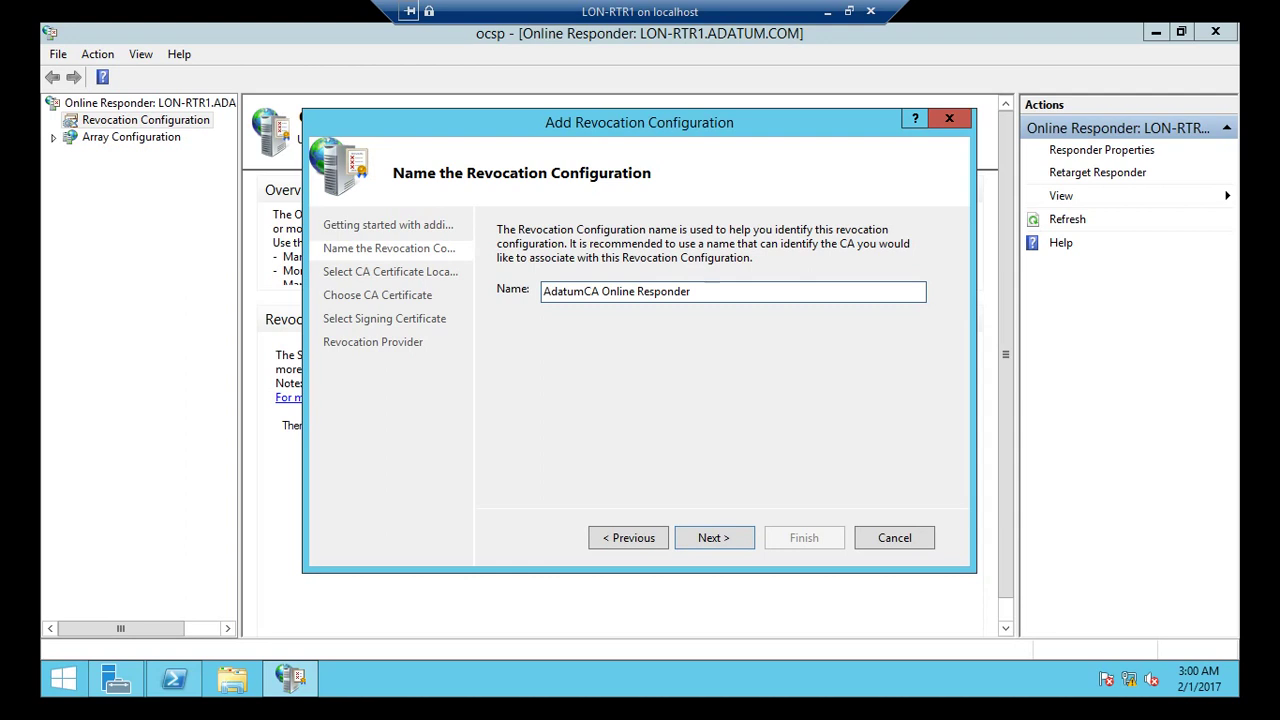
{"action": "left_click", "coordinate": [714, 537]}
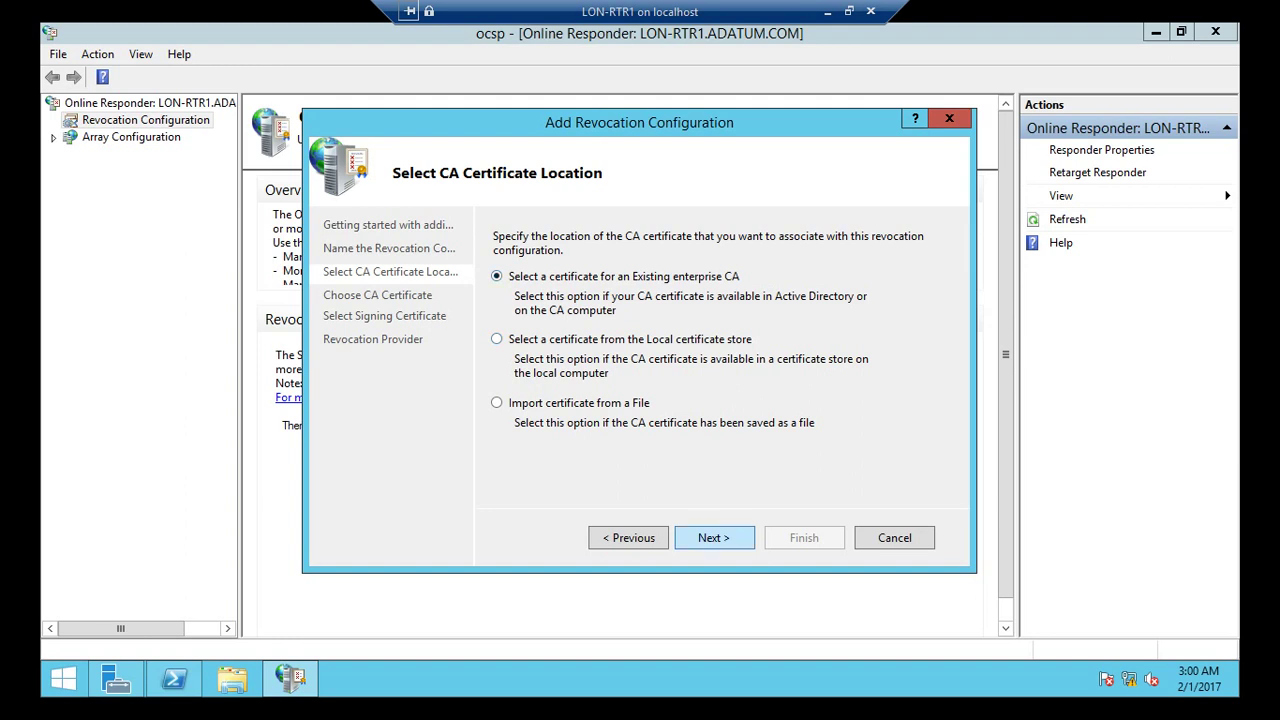
Associate the existing enterprise CA ADATUM-IssuingCA from Active Directory and finish the revocation configuration with automatic OCSPResponseSigning enrollment
{"action": "left_click", "coordinate": [714, 537]}
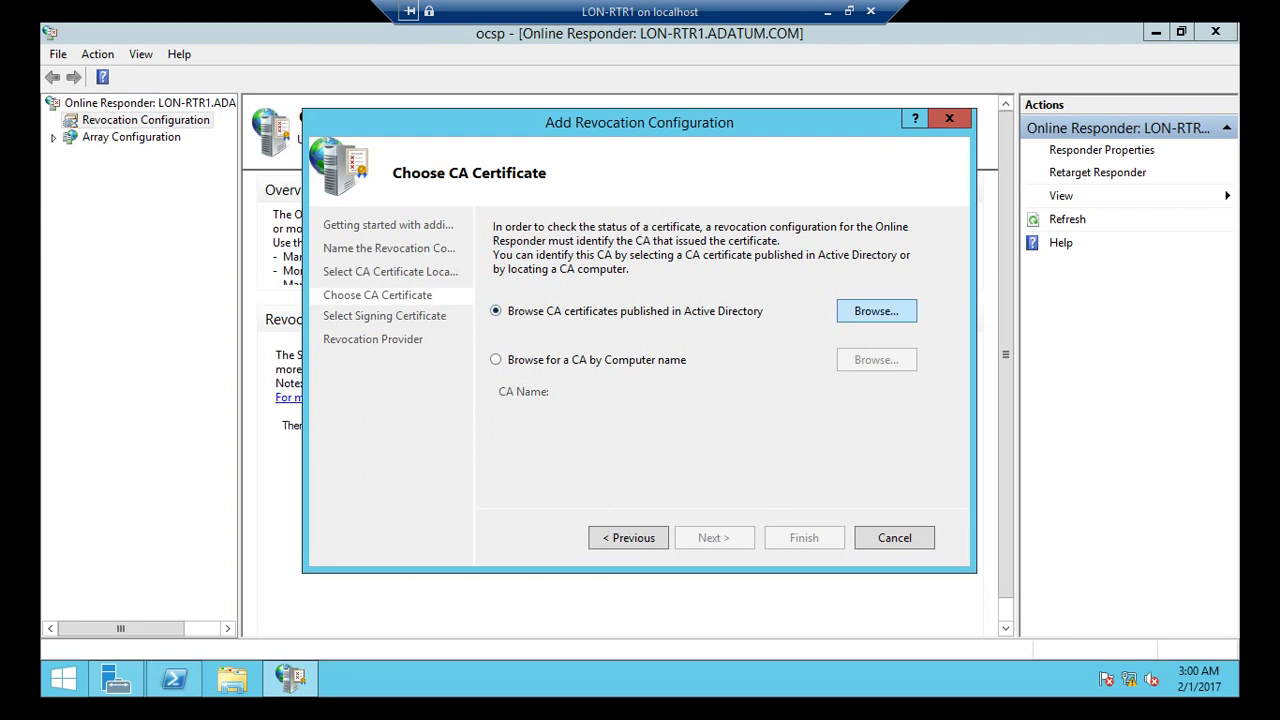
{"action": "left_click", "coordinate": [876, 311]}
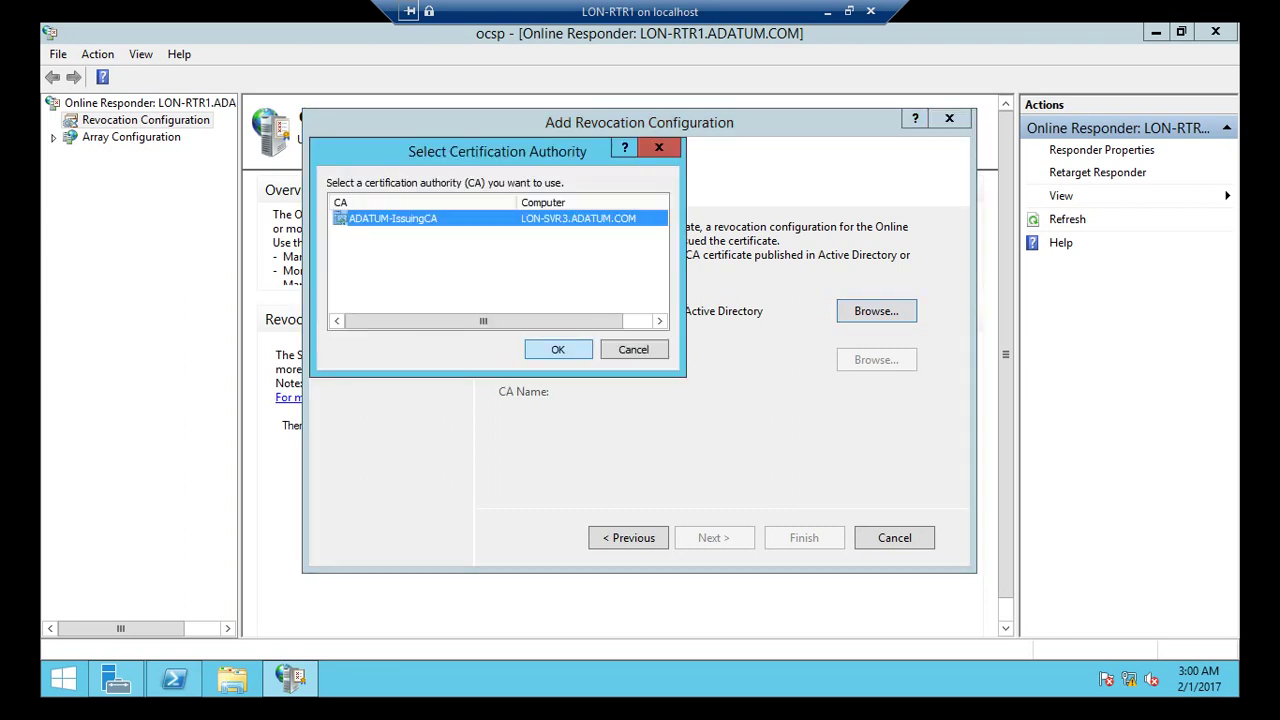
{"action": "left_click", "coordinate": [558, 349]}
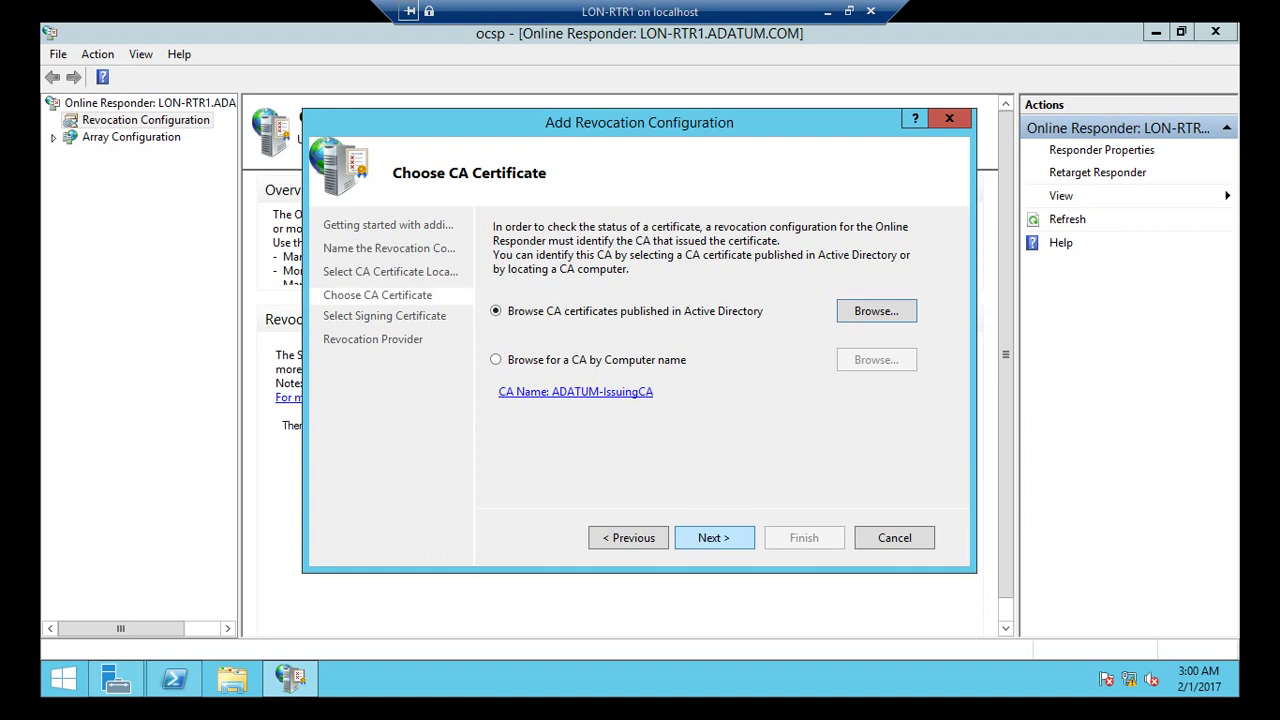
{"action": "left_click", "coordinate": [714, 537]}
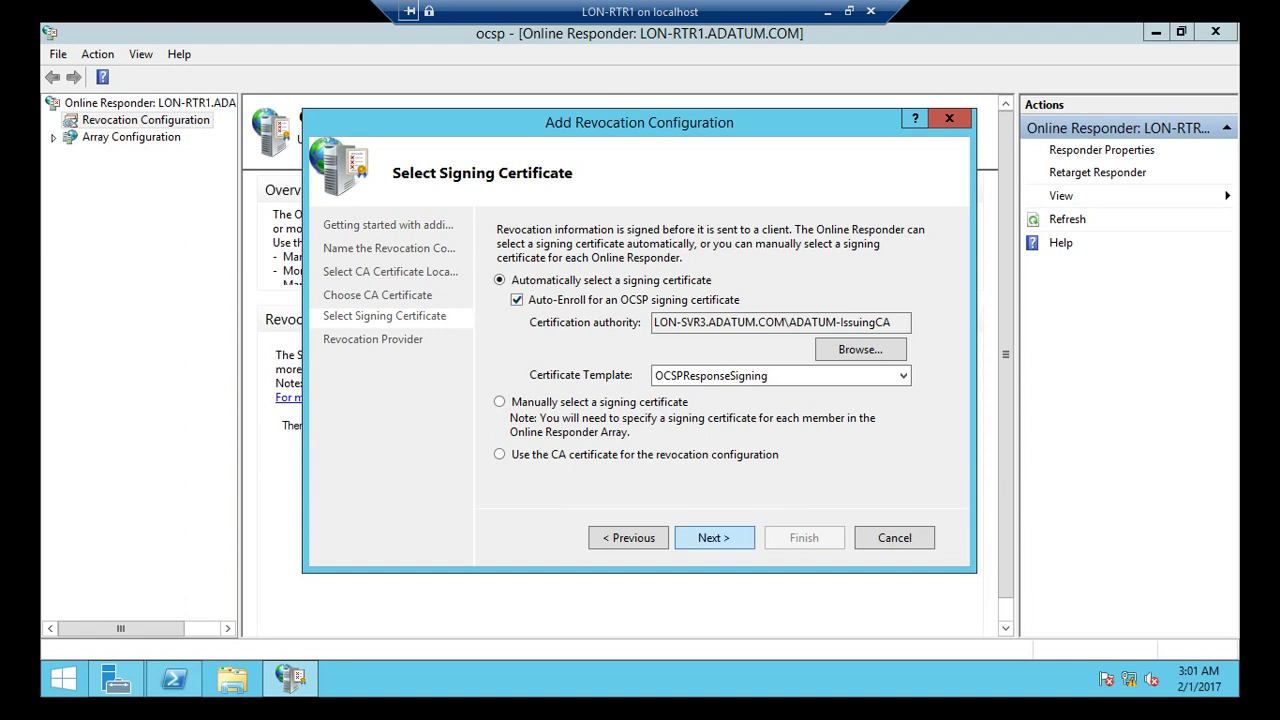
{"action": "left_click", "coordinate": [714, 537]}
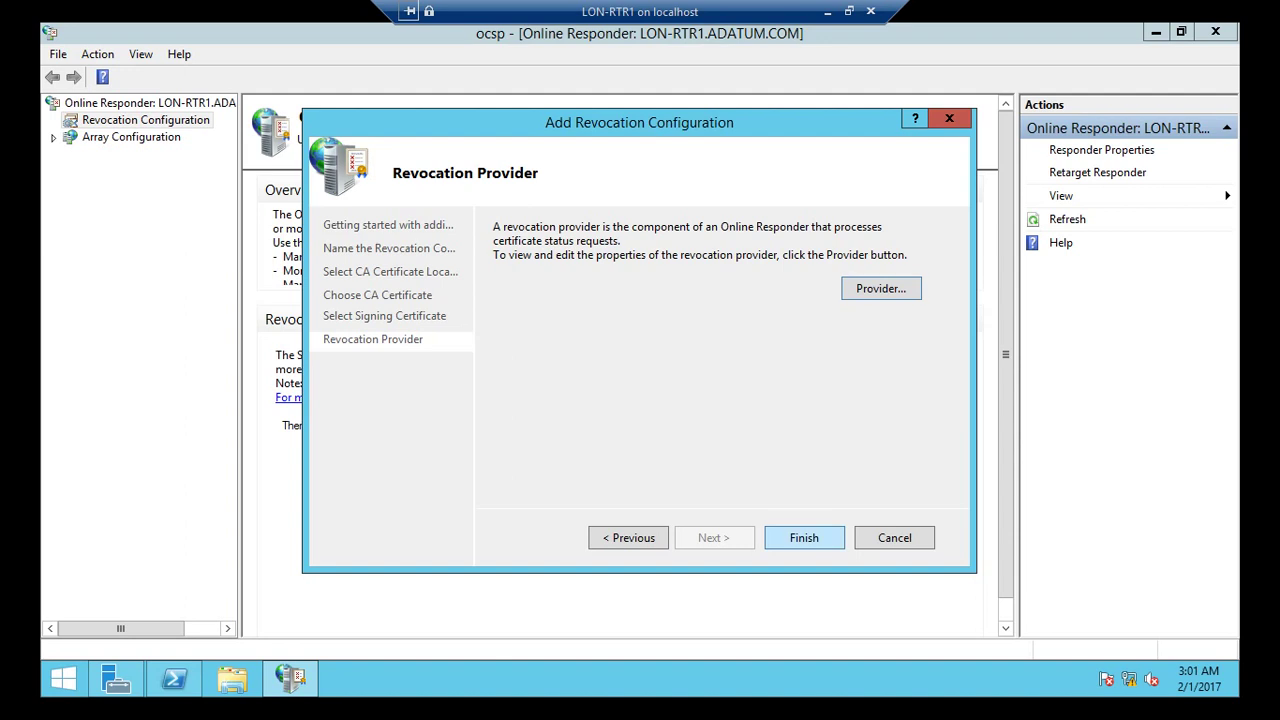
{"action": "key", "text": "Return"}
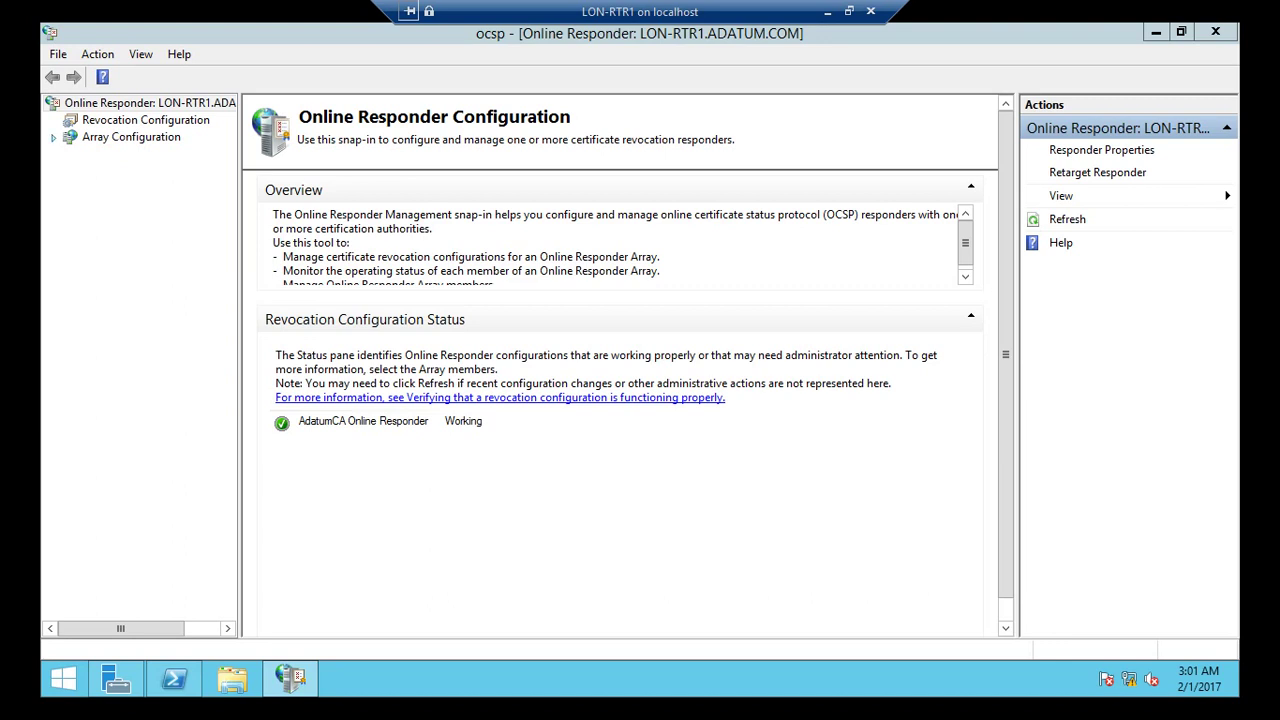
Check the AdatumCA Online Responder entry in the revocation configurations and close the LON-RTR1 connection
{"action": "left_click", "coordinate": [145, 119]}
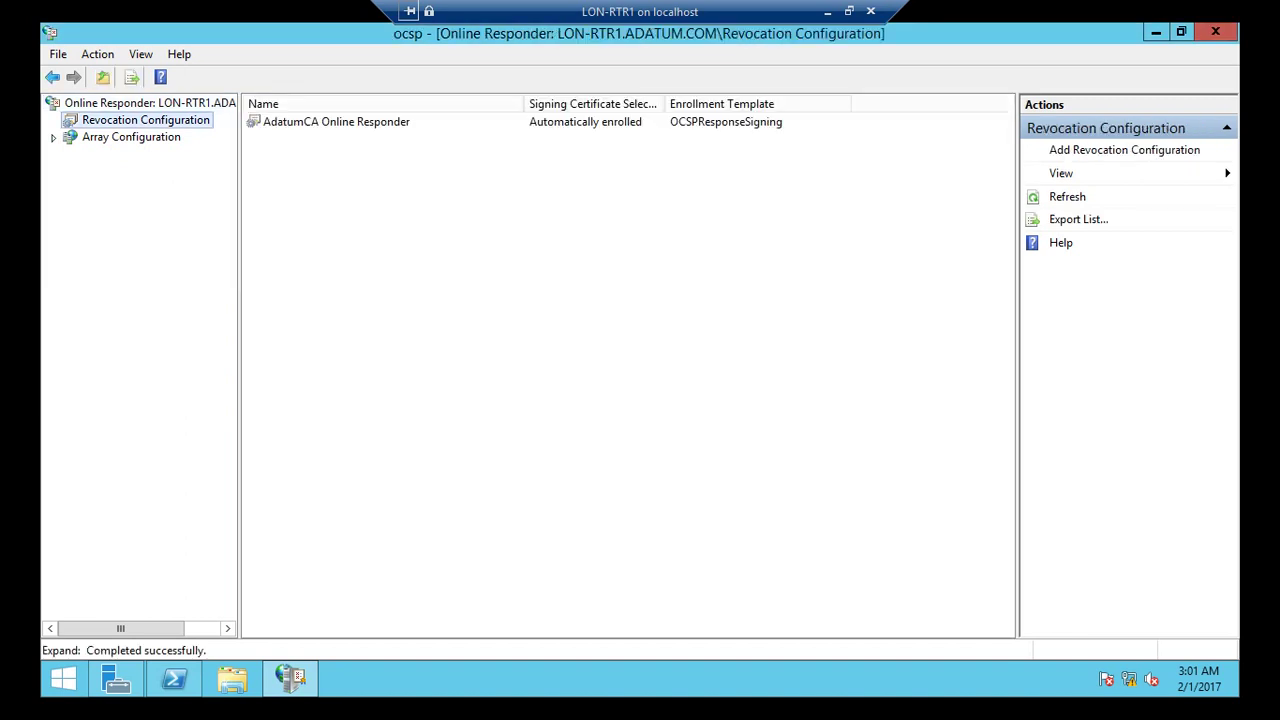
{"action": "left_click", "coordinate": [336, 121]}
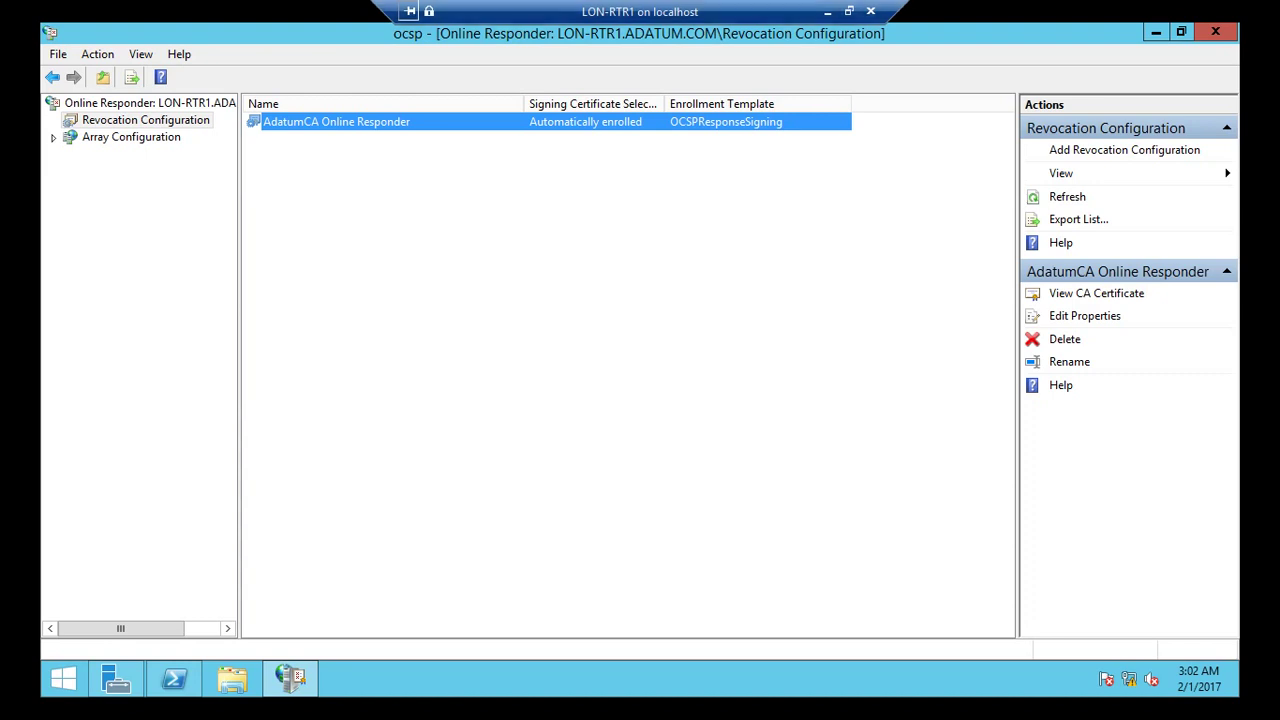
{"action": "left_click", "coordinate": [870, 11]}
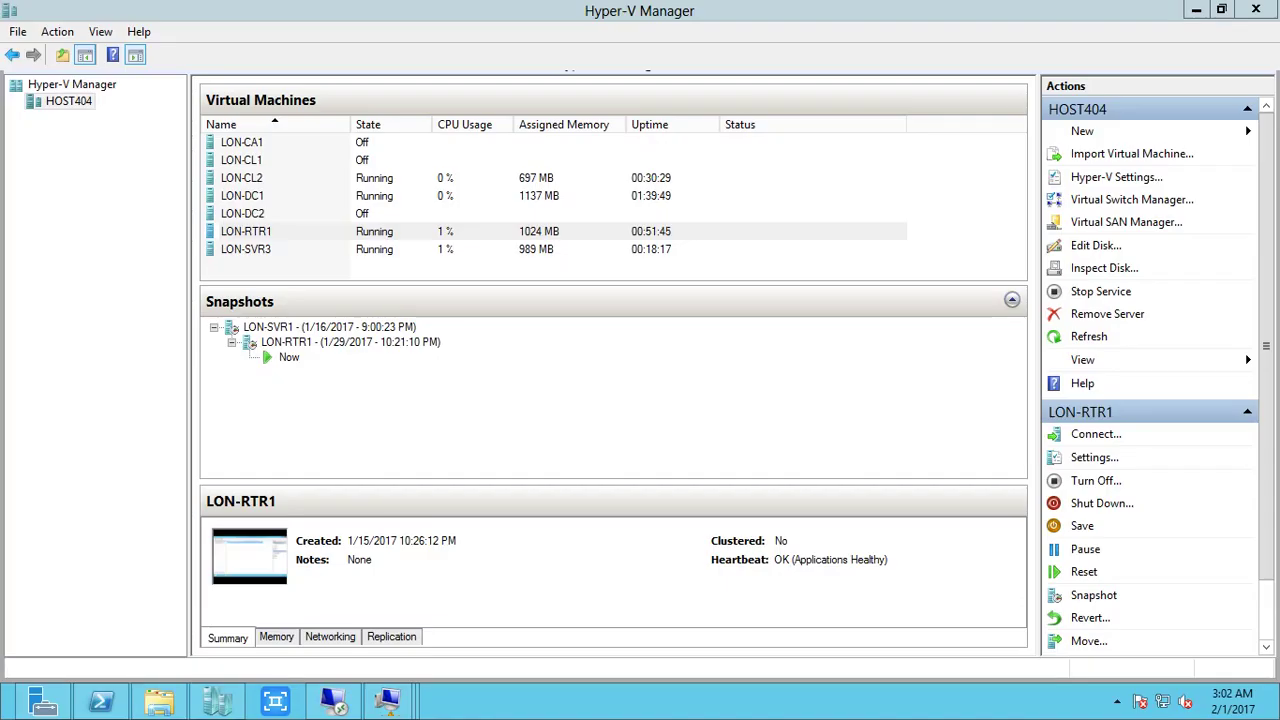